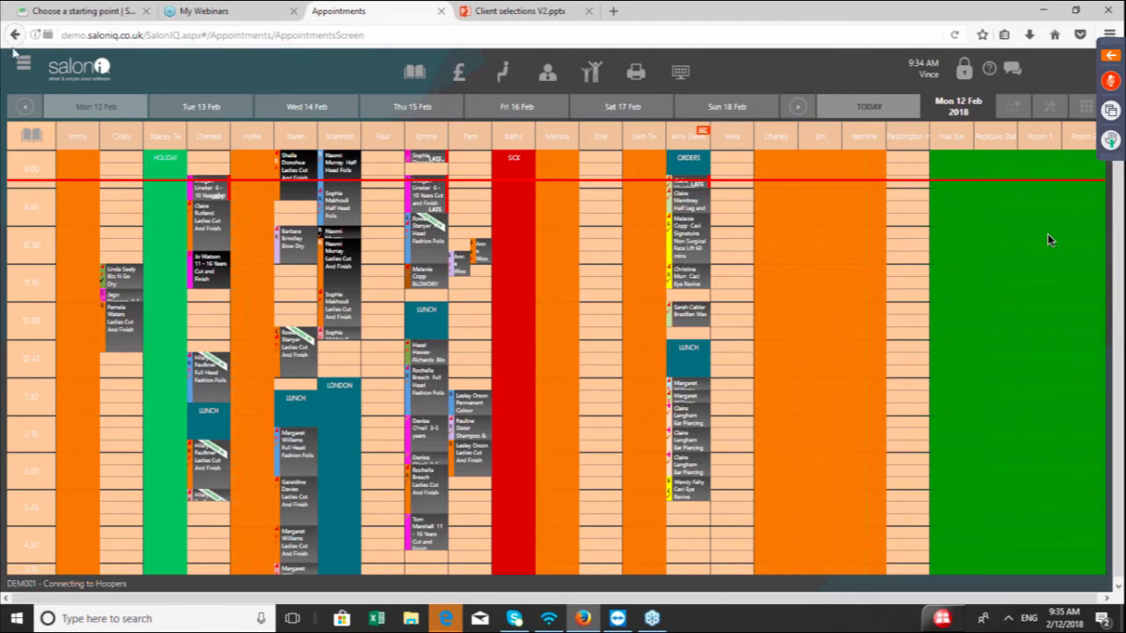
Open Client Selections from the Communications section of the main menu
left_click(22, 64)
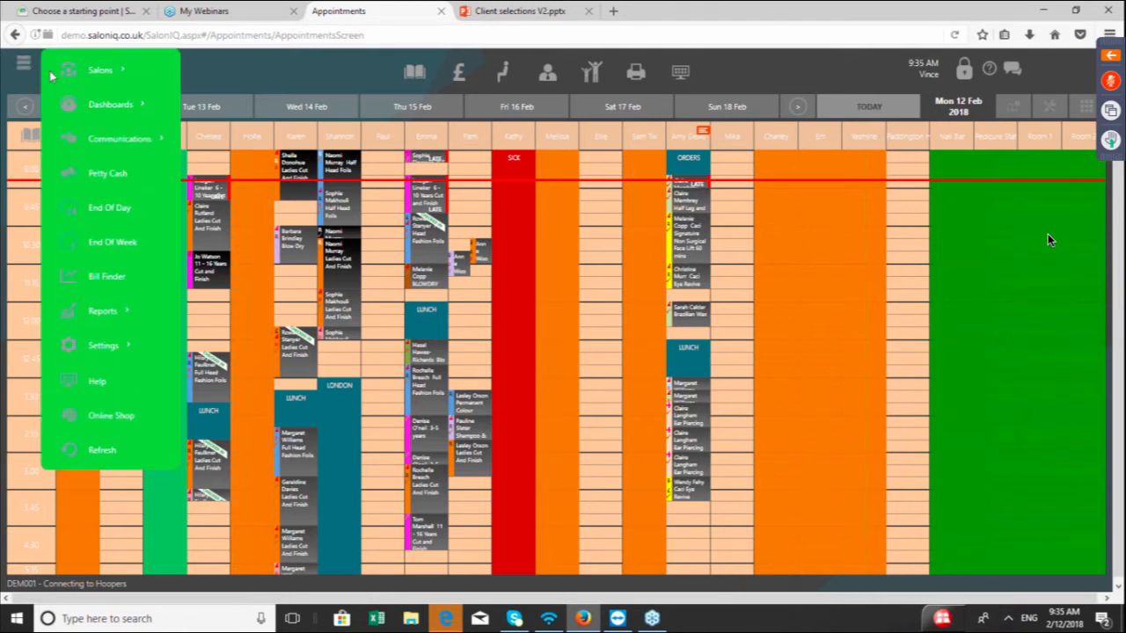
mouse_move(88, 105)
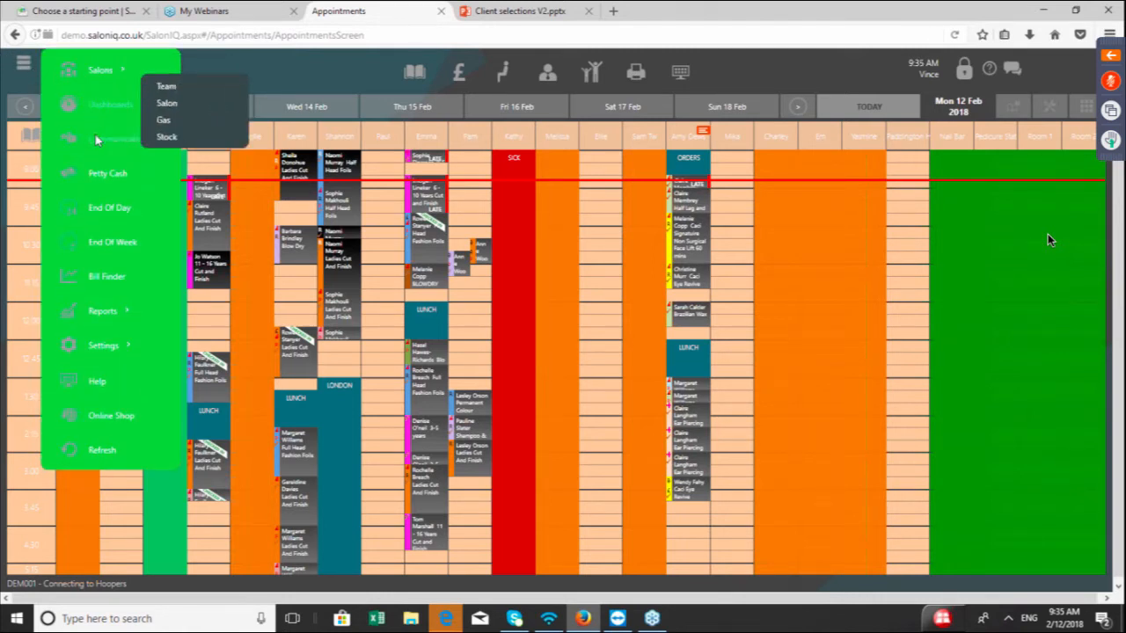
mouse_move(97, 144)
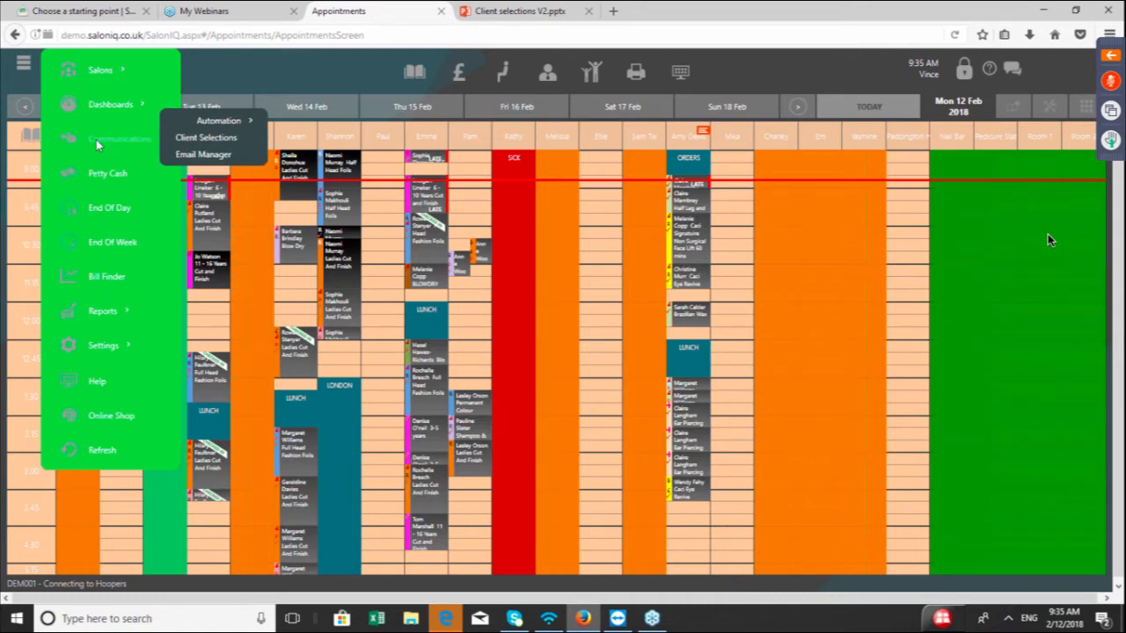
left_click(183, 138)
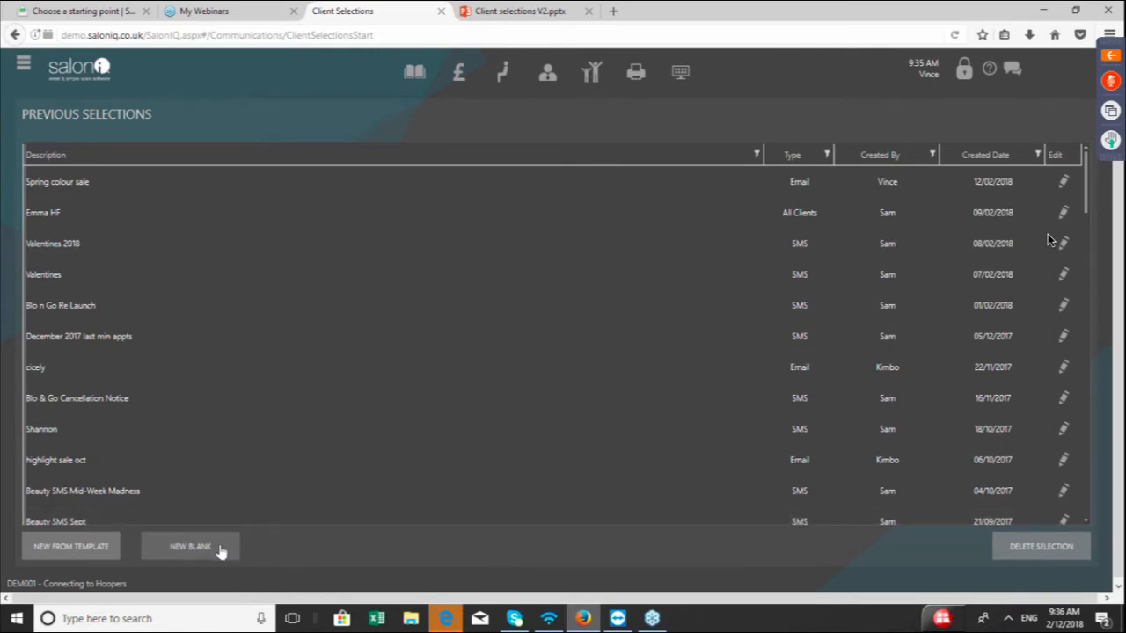
Start a new blank client selection named Spring Colour Sale and set its type to Email
left_click(219, 547)
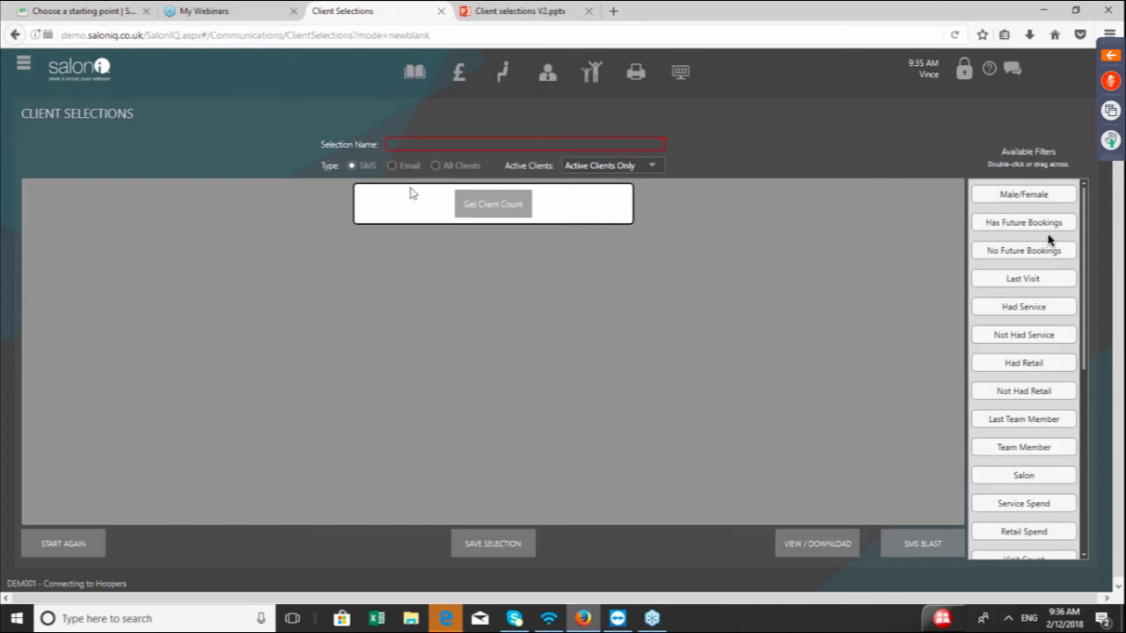
left_click(406, 144)
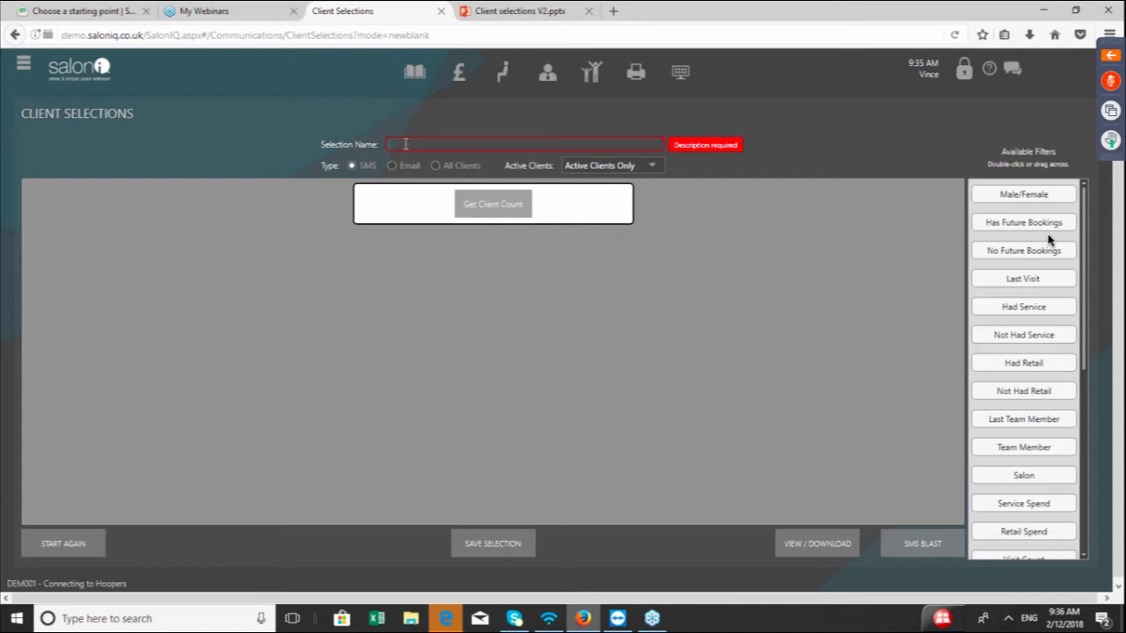
type("Spring")
type("Colour Sale")
left_click(392, 167)
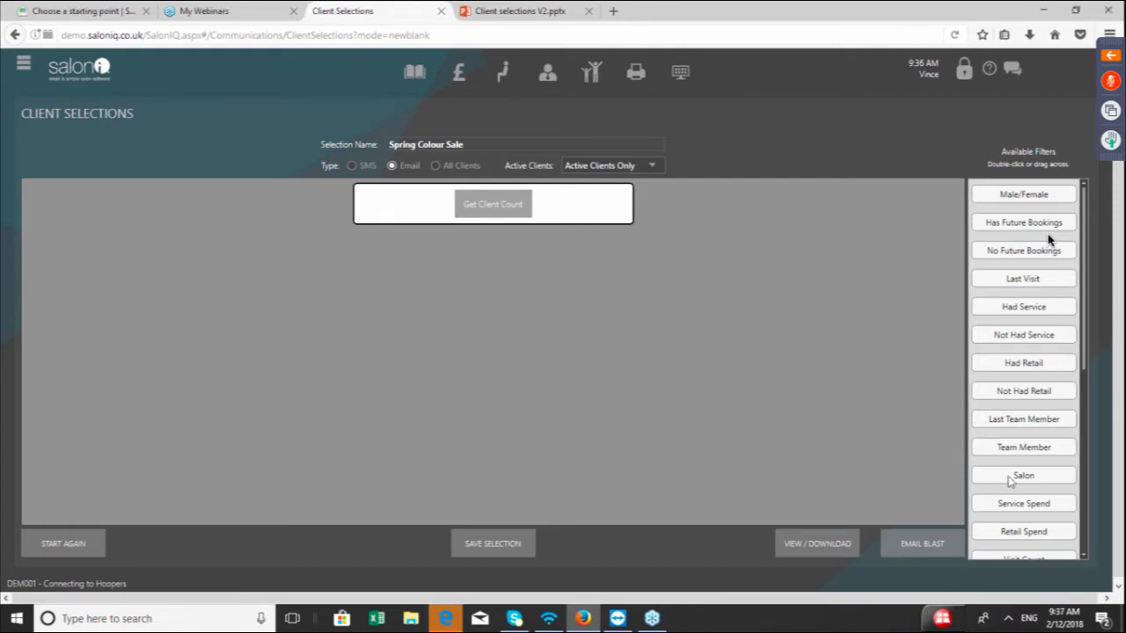
Add a Salon filter to the selection limited to the Hoopers salon
double_click(1037, 476)
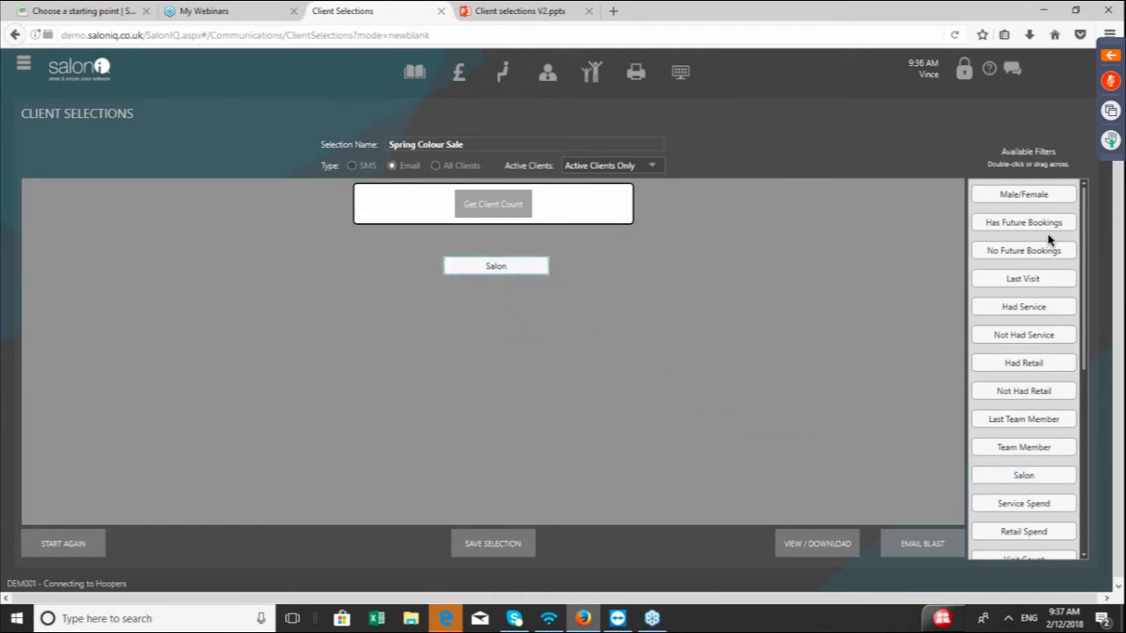
scroll(557, 299, "down", 1)
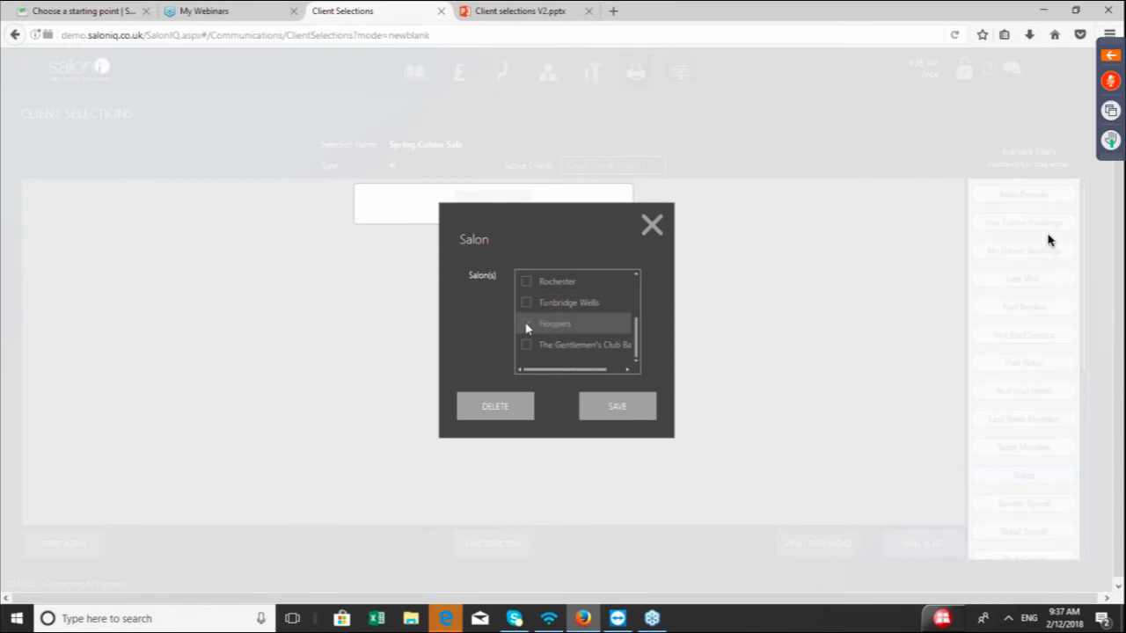
left_click(527, 325)
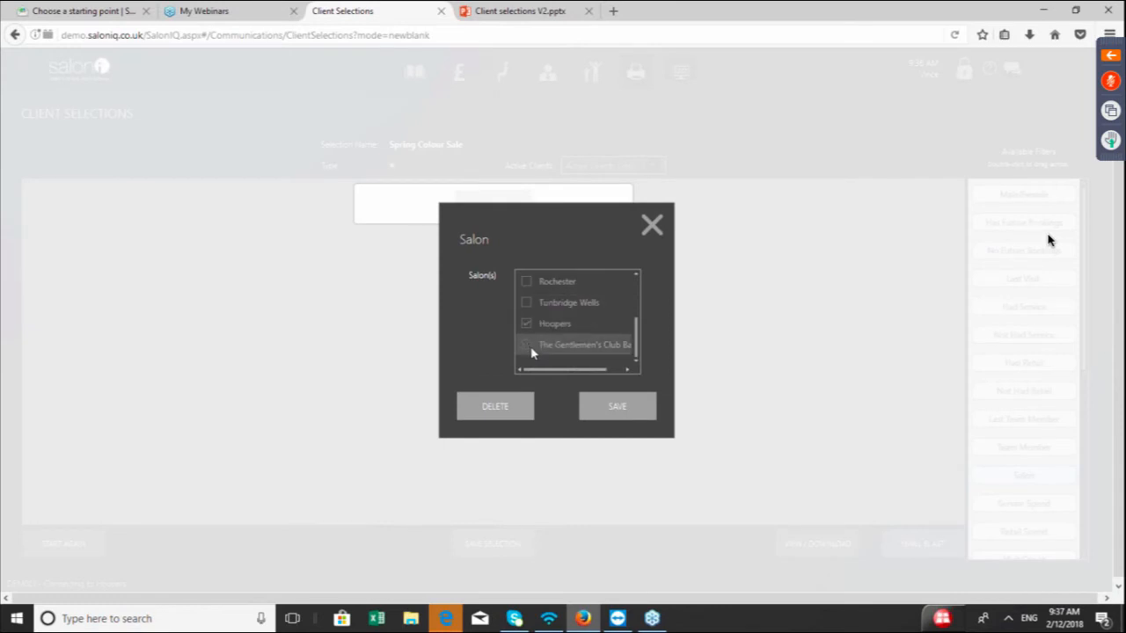
left_click(615, 414)
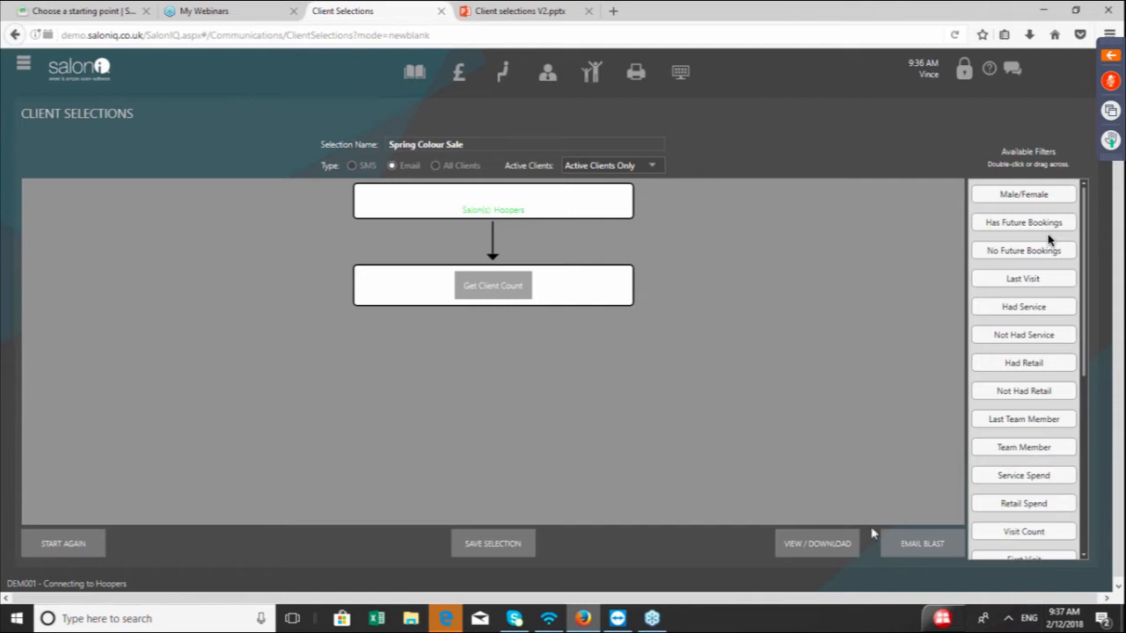
Get the client count for the selection and save the selection
left_click(503, 299)
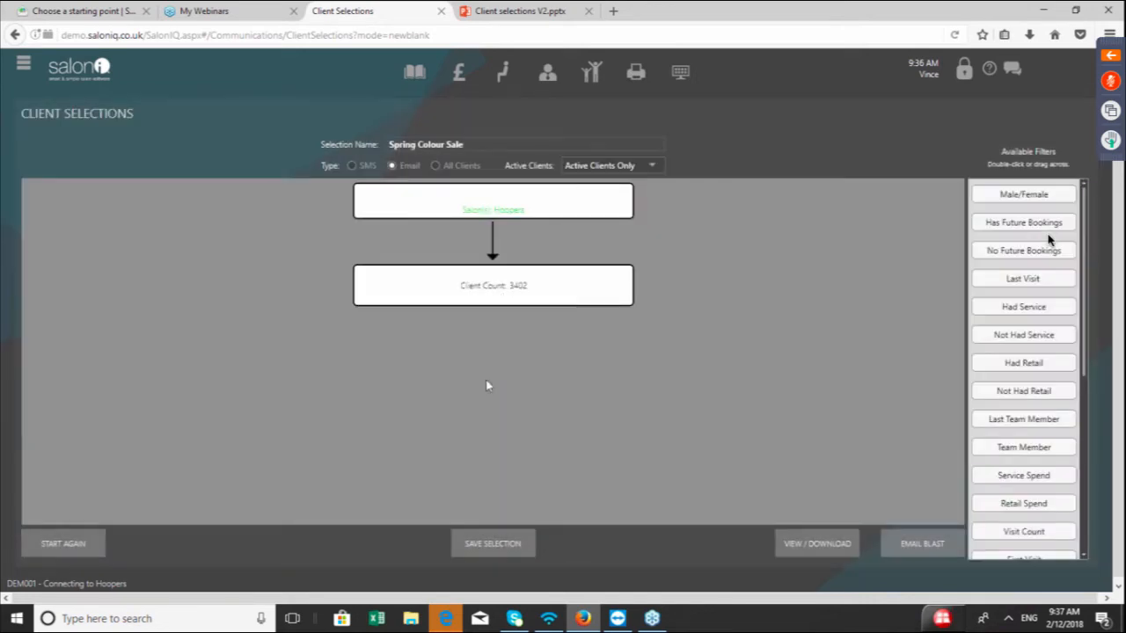
left_click(482, 543)
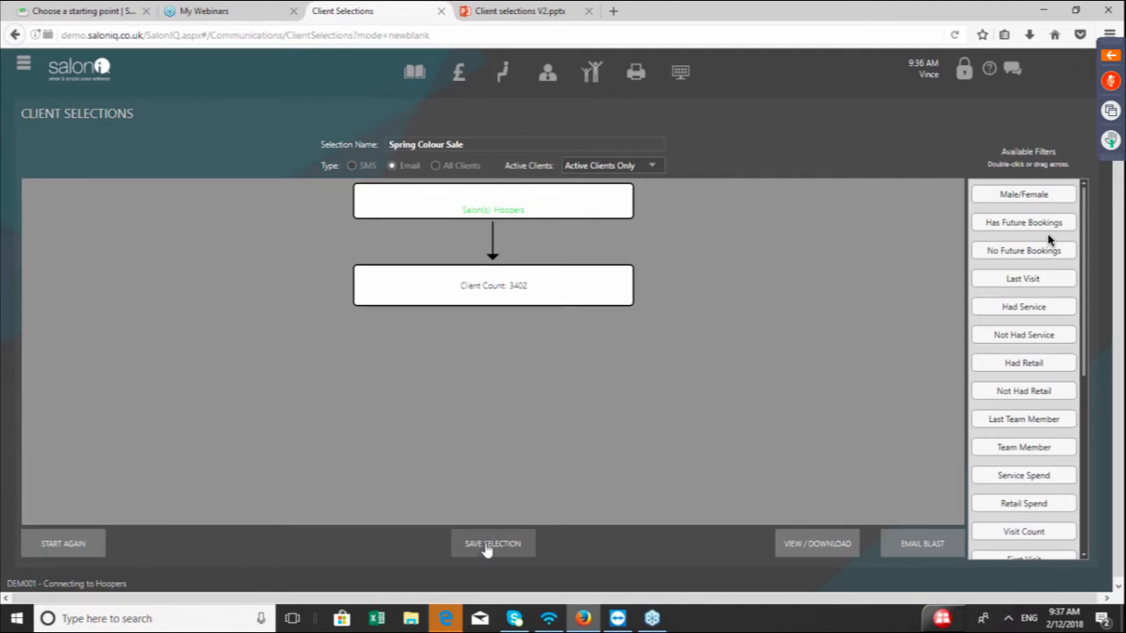
Upload the selection as an email blast and go on to the Email Manager website
left_click(931, 545)
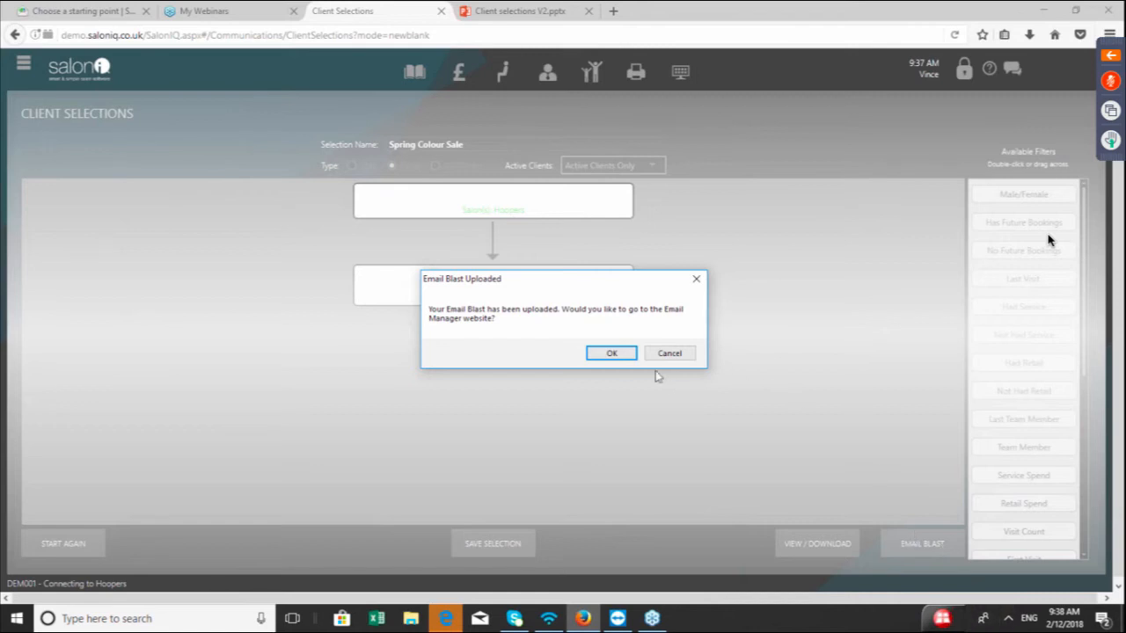
left_click(611, 353)
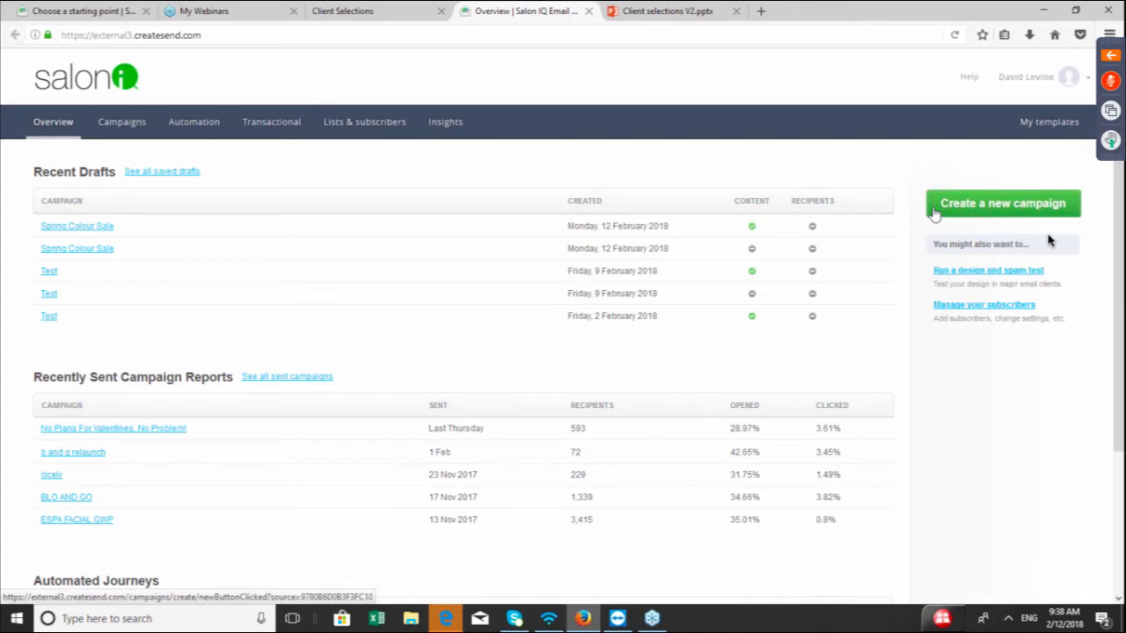
Create a new campaign and name it Spring Colour Sale from the suggested names
left_click(965, 208)
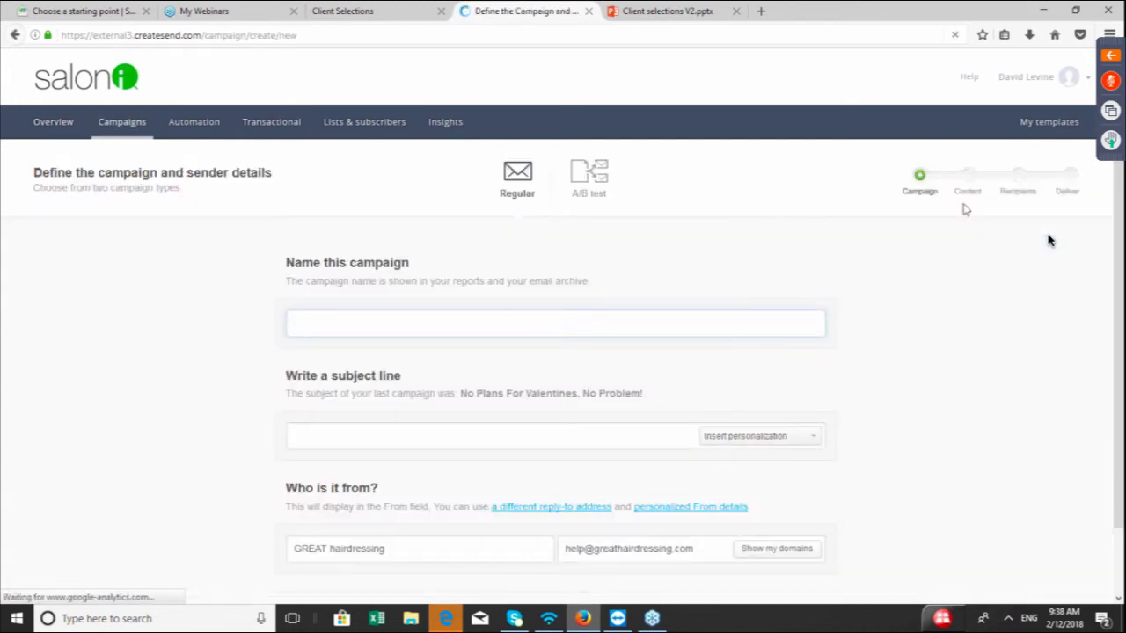
left_click(425, 323)
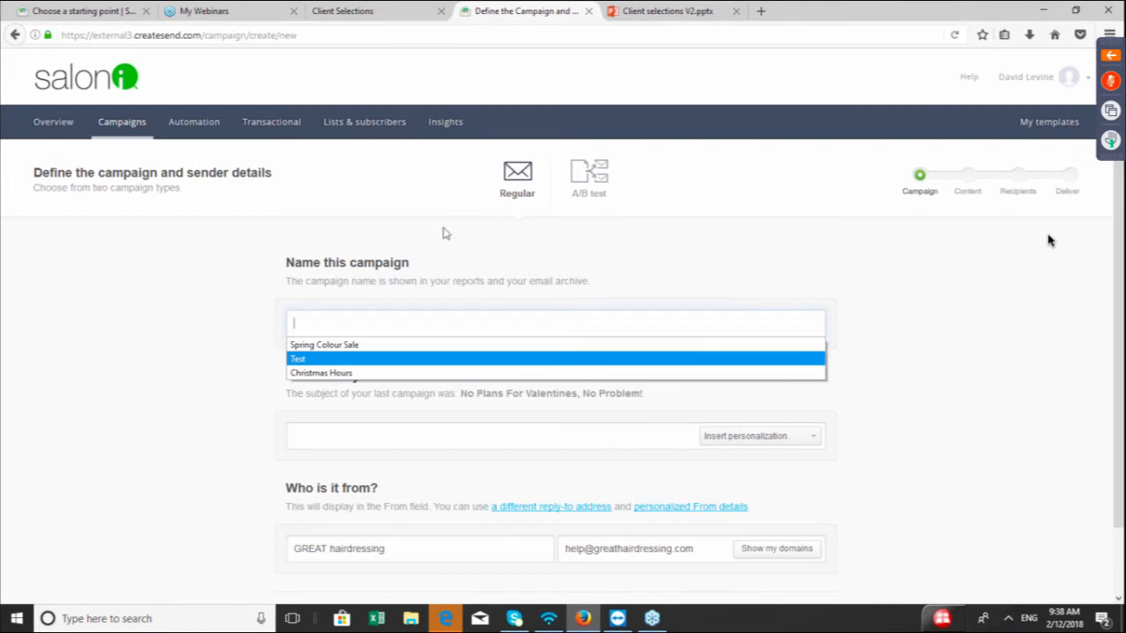
left_click(384, 345)
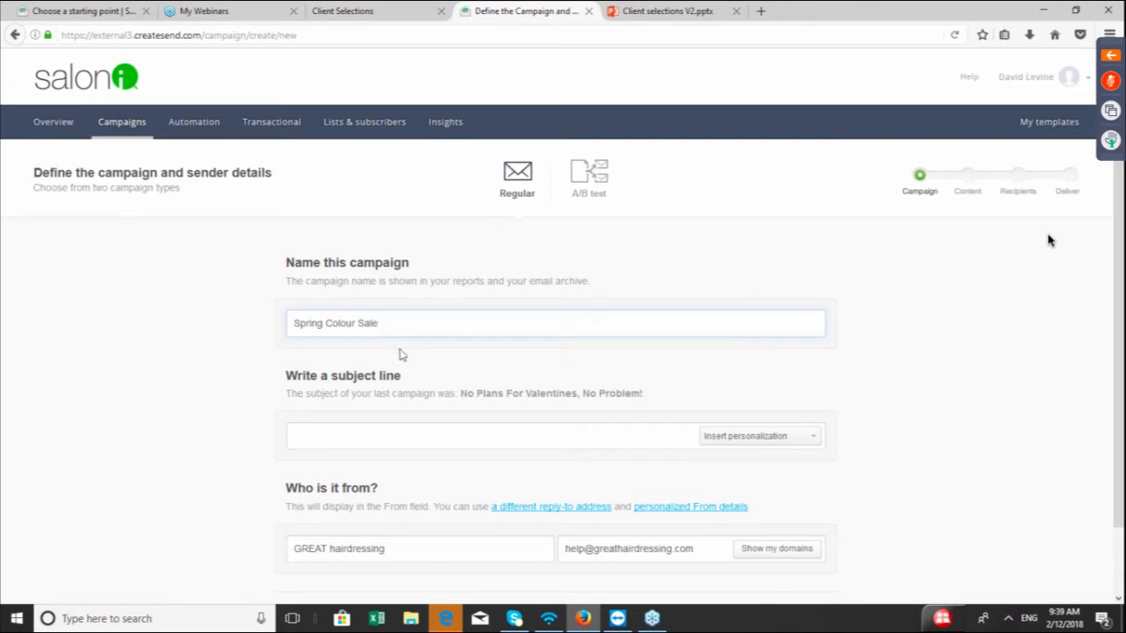
Set the subject line to Spring Colour Sale and continue to the content step
left_click(436, 437)
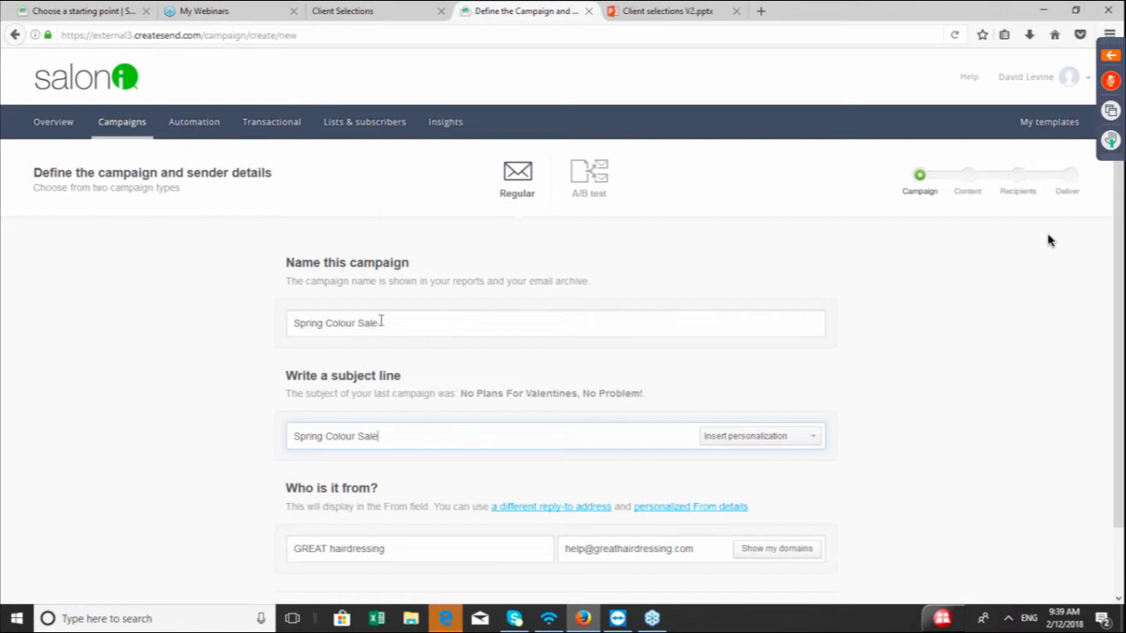
left_click_drag(381, 322, 295, 323)
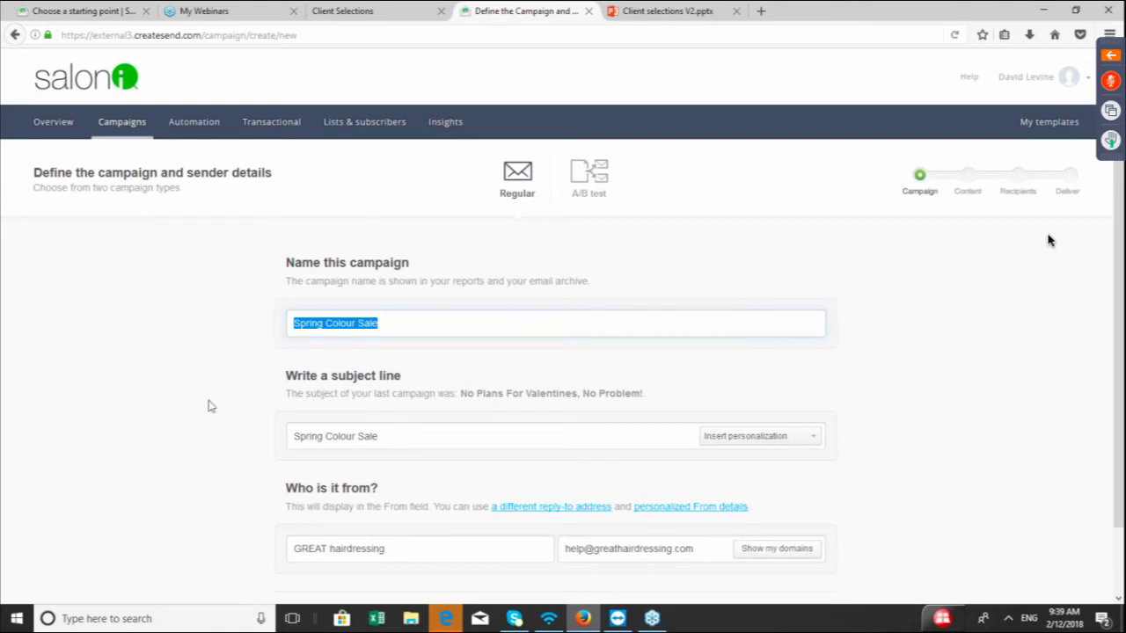
scroll(209, 405, "down", 1)
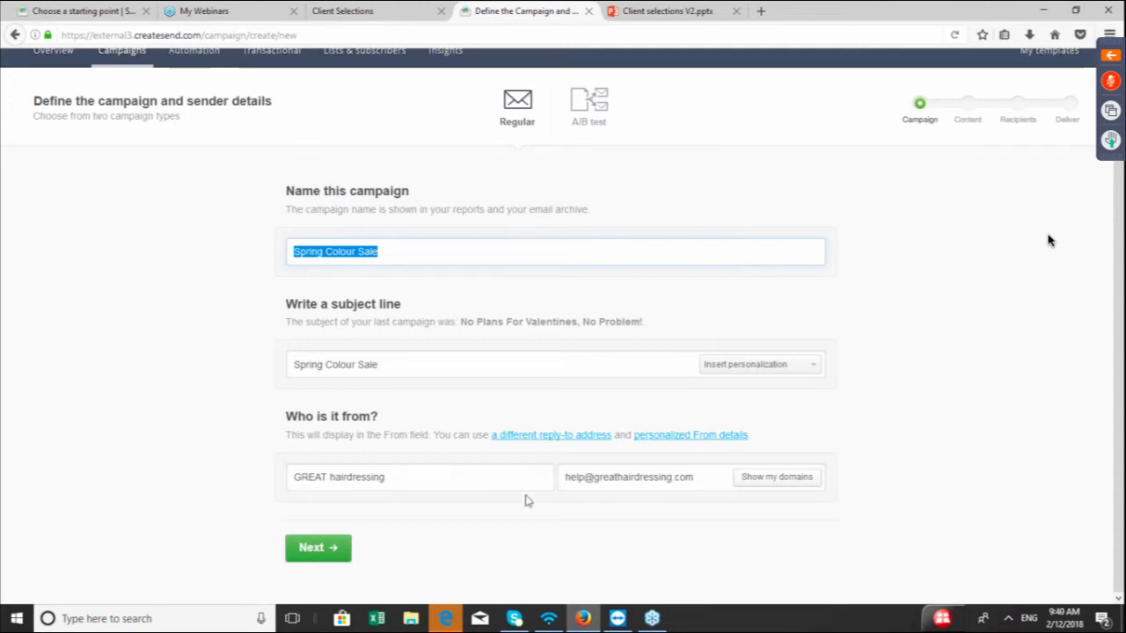
left_click(318, 548)
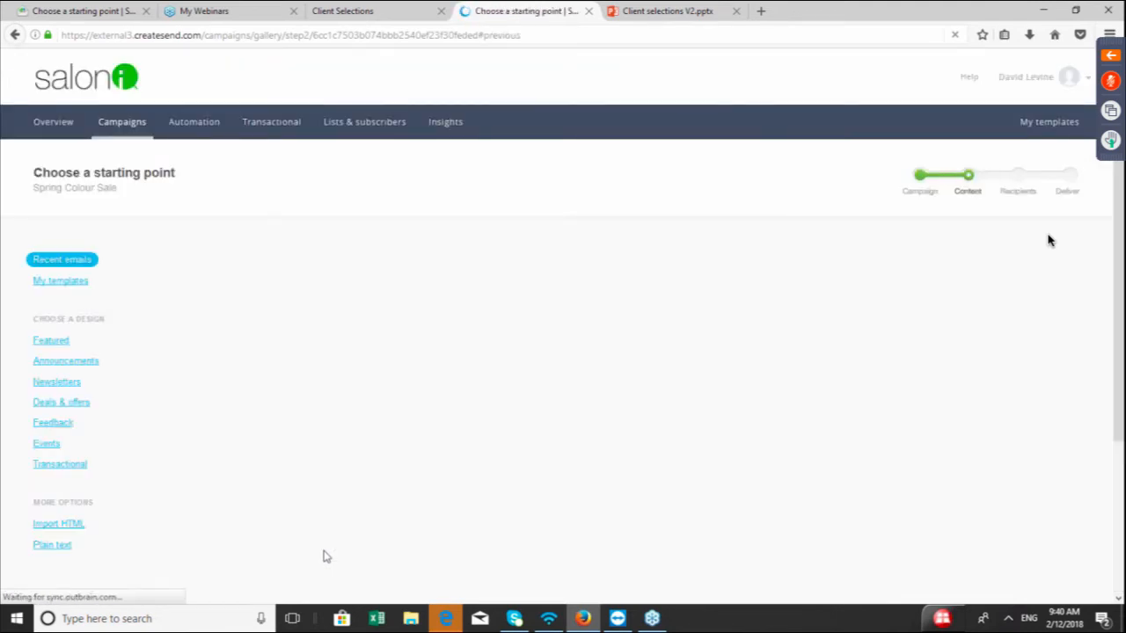
Choose the featured Fashion Factory 40% off sale template as the email's starting design
left_click(55, 342)
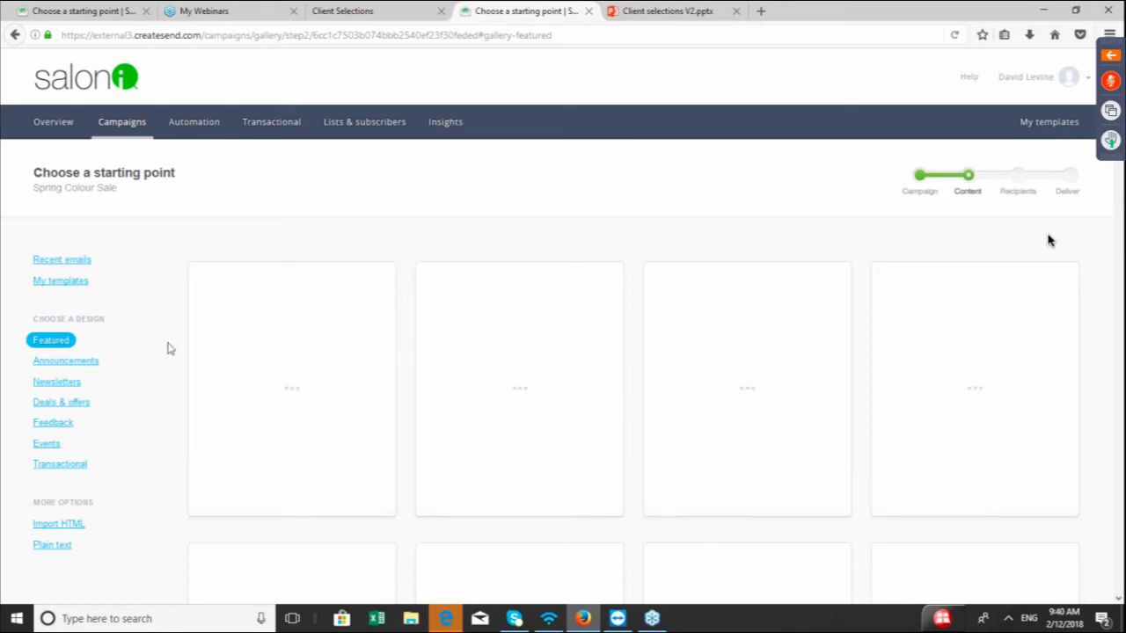
scroll(170, 348, "down", 3)
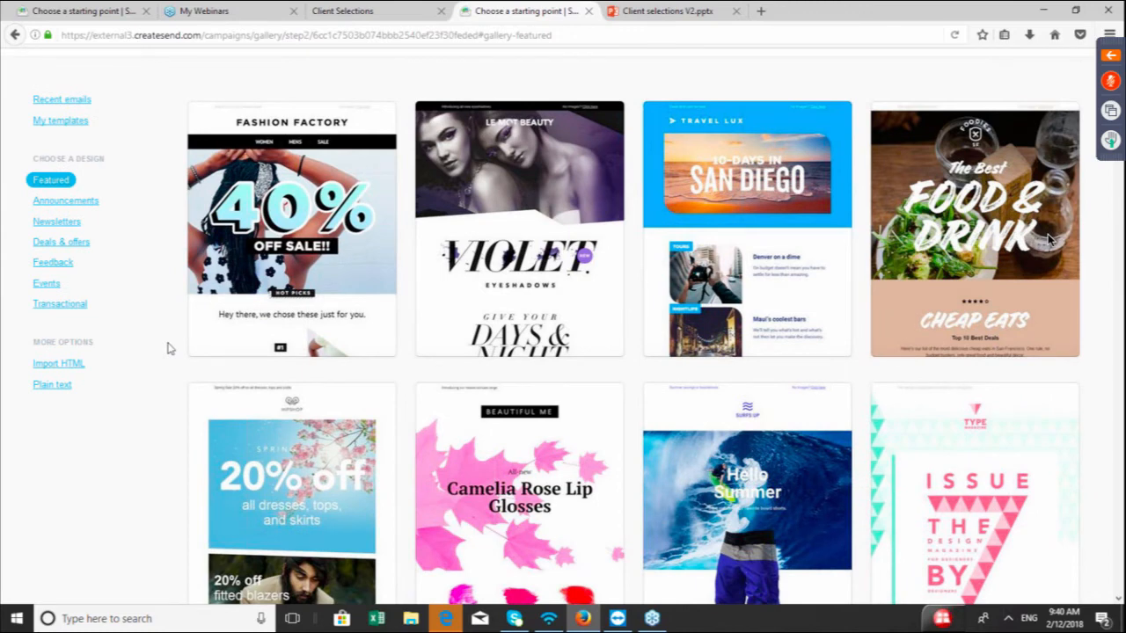
left_click(227, 335)
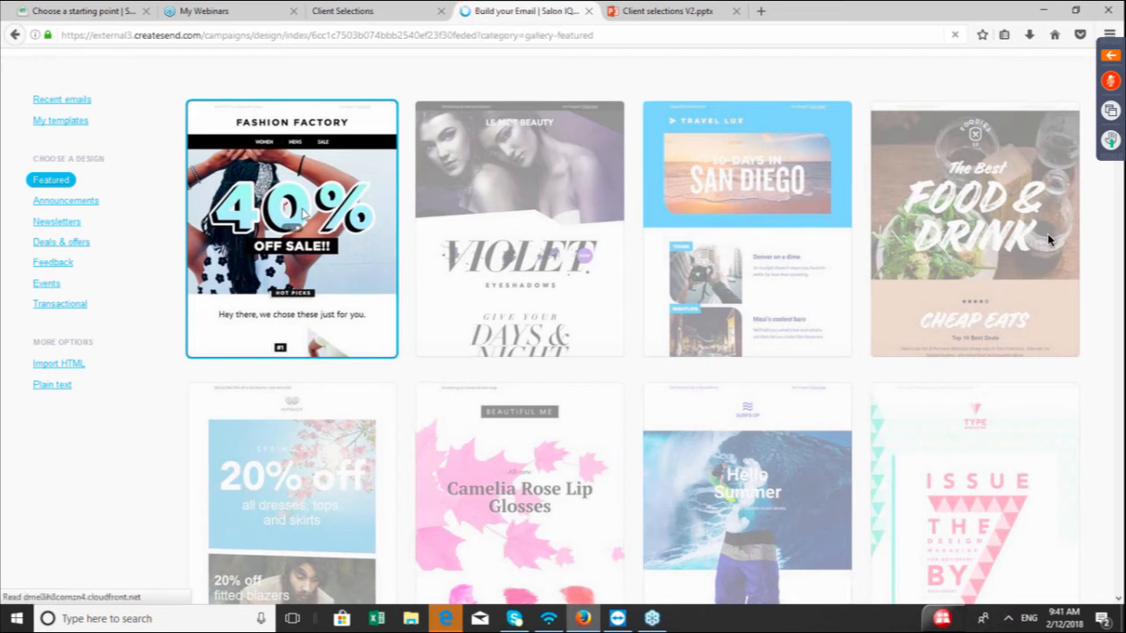
left_click(302, 214)
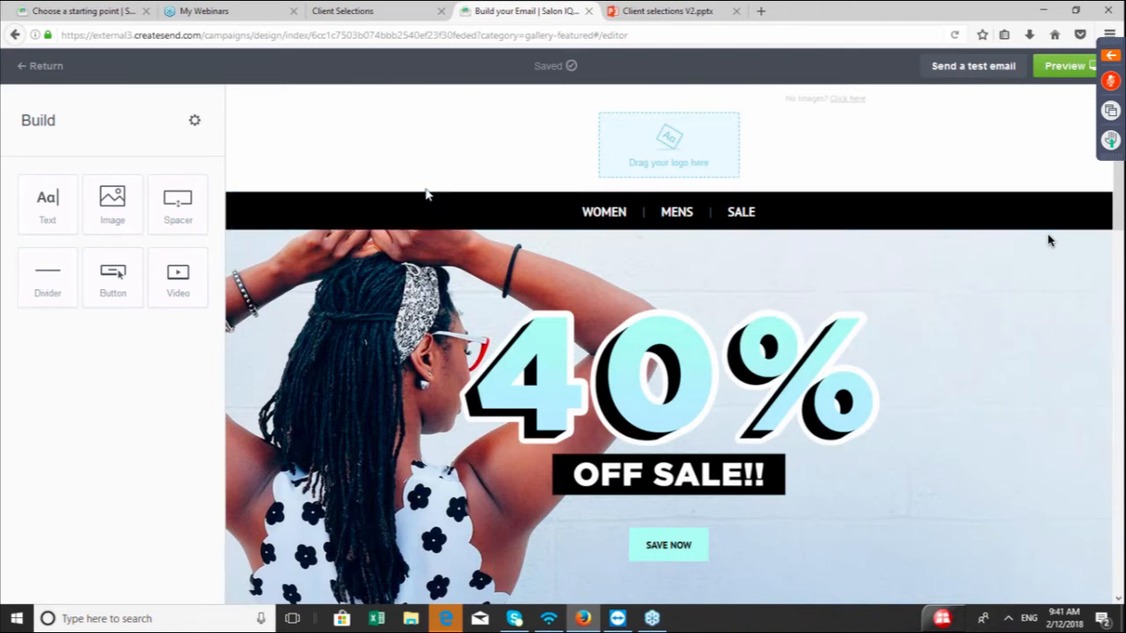
Erase the WOMEN, MENS and SALE menu text from the navigation bar block
scroll(1047, 240, "down", 2)
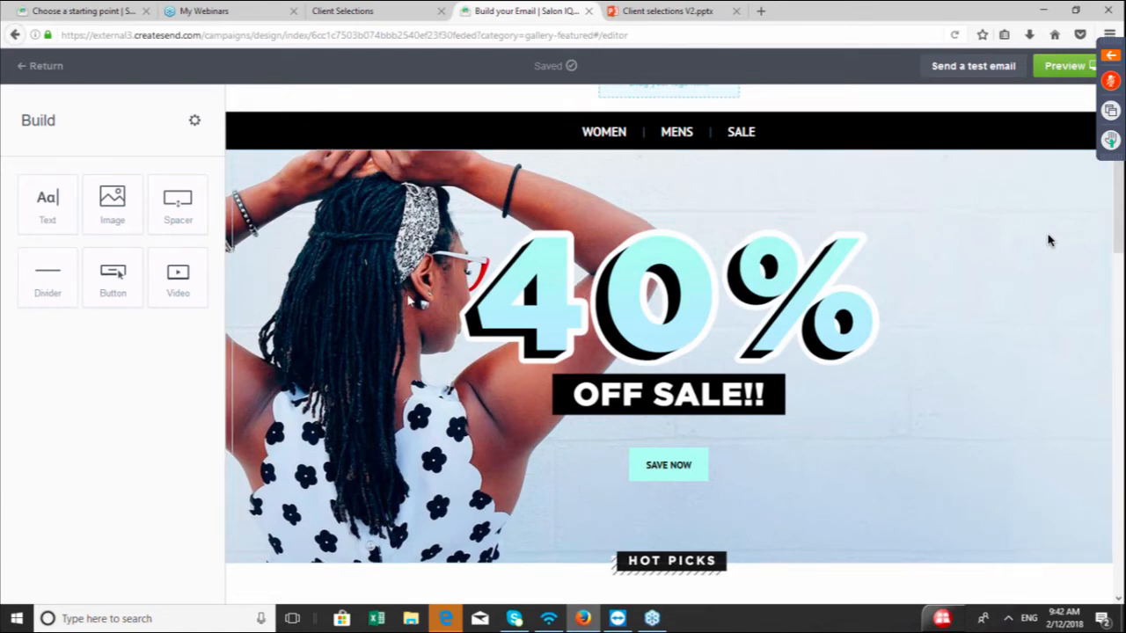
scroll(1047, 240, "up", 2)
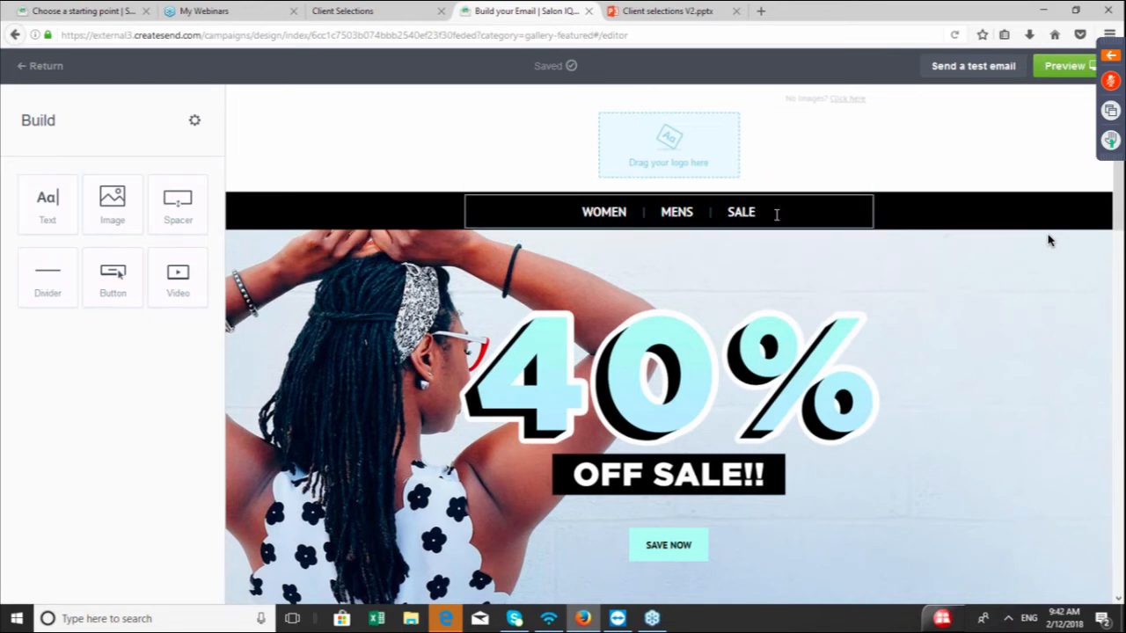
left_click(818, 211)
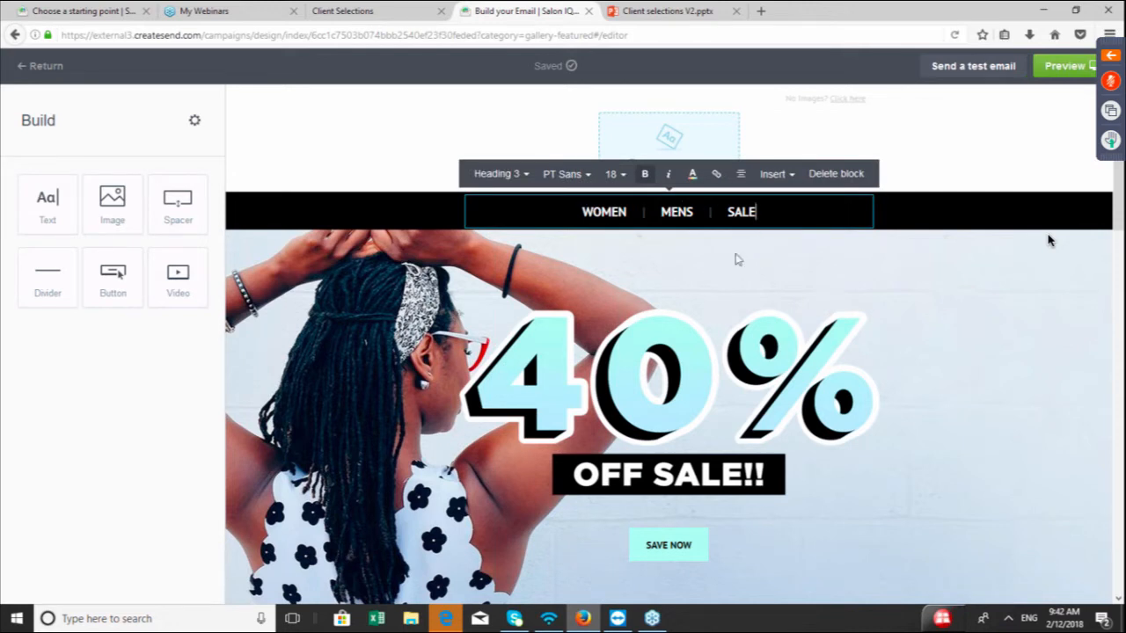
key("BackSpace")
key("BackSpace")
key("BackSpace")
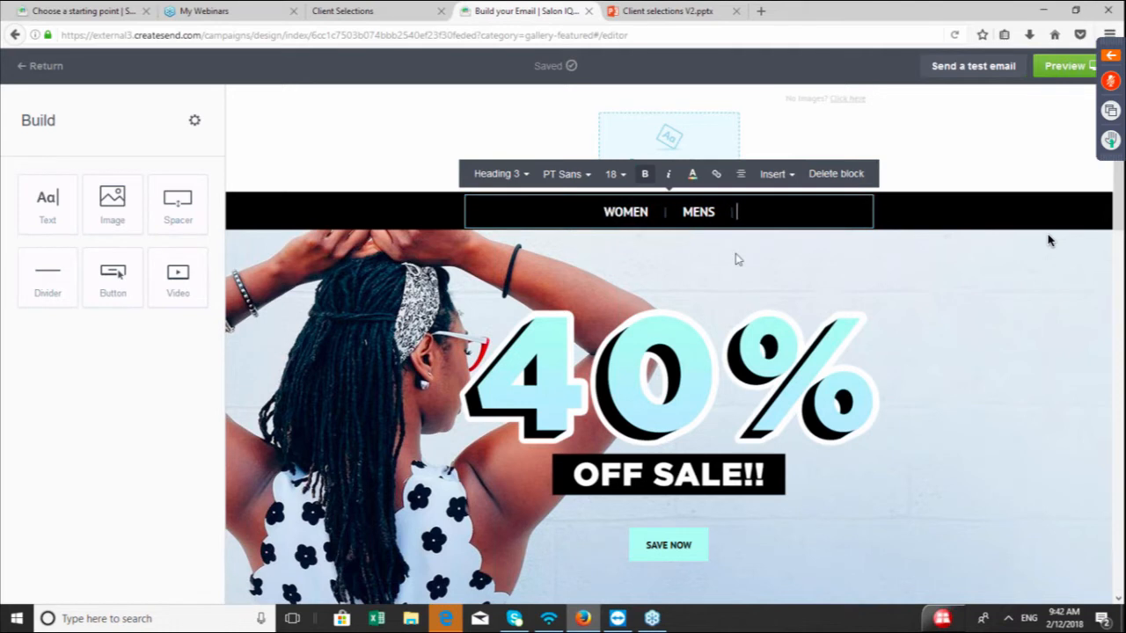
key("BackSpace")
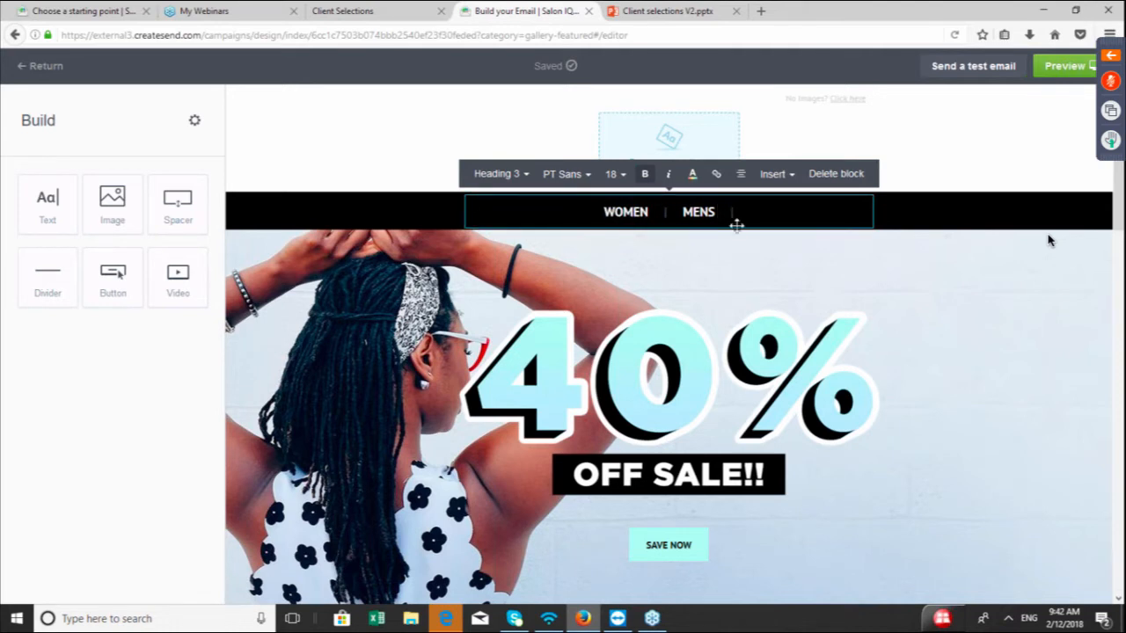
key("BackSpace")
key("BackSpace")
key("BackSpace")
key("BackSpace")
key("BackSpace")
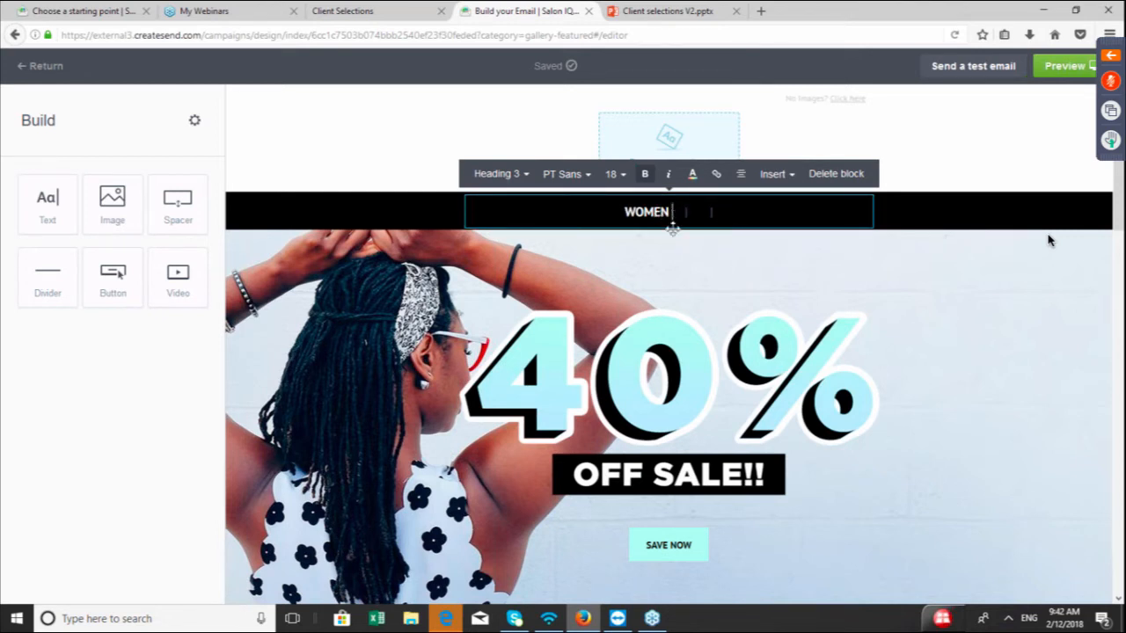
key("BackSpace")
key("BackSpace")
key("BackSpace")
key("BackSpace")
key("BackSpace")
Delete the emptied navigation bar section from the email layout
left_click(918, 217)
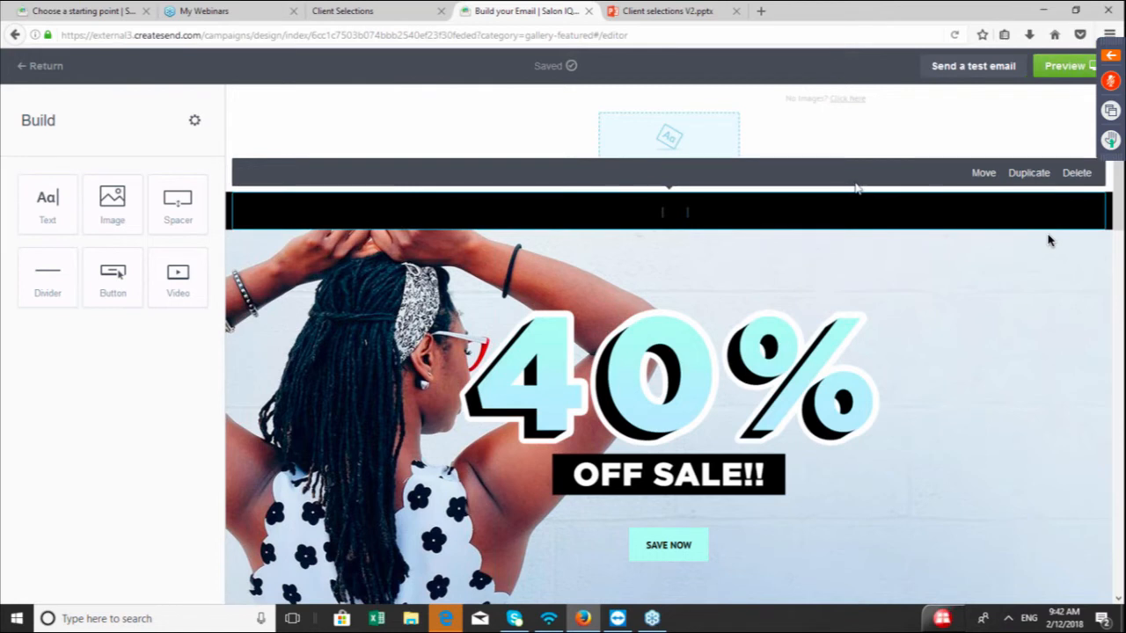
left_click(499, 220)
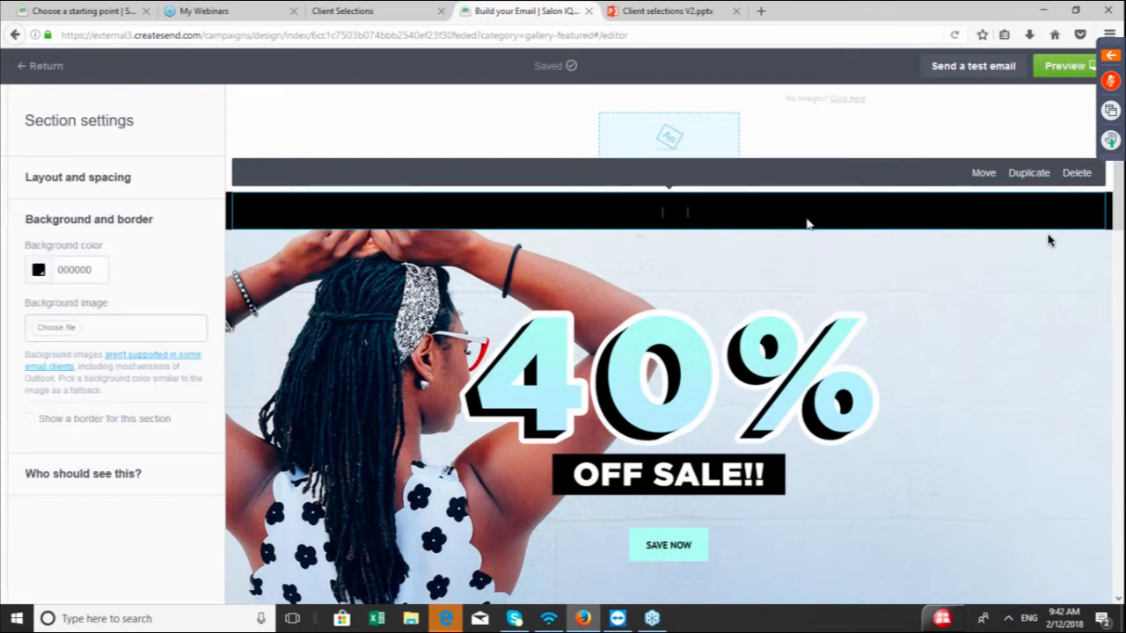
left_click(1078, 176)
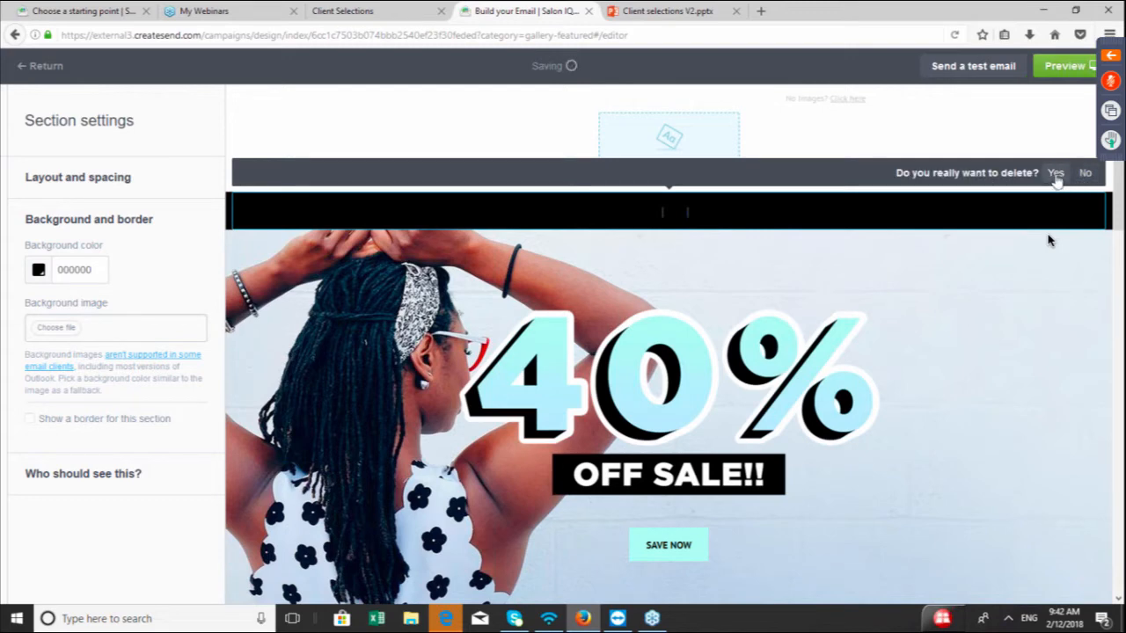
left_click(1055, 173)
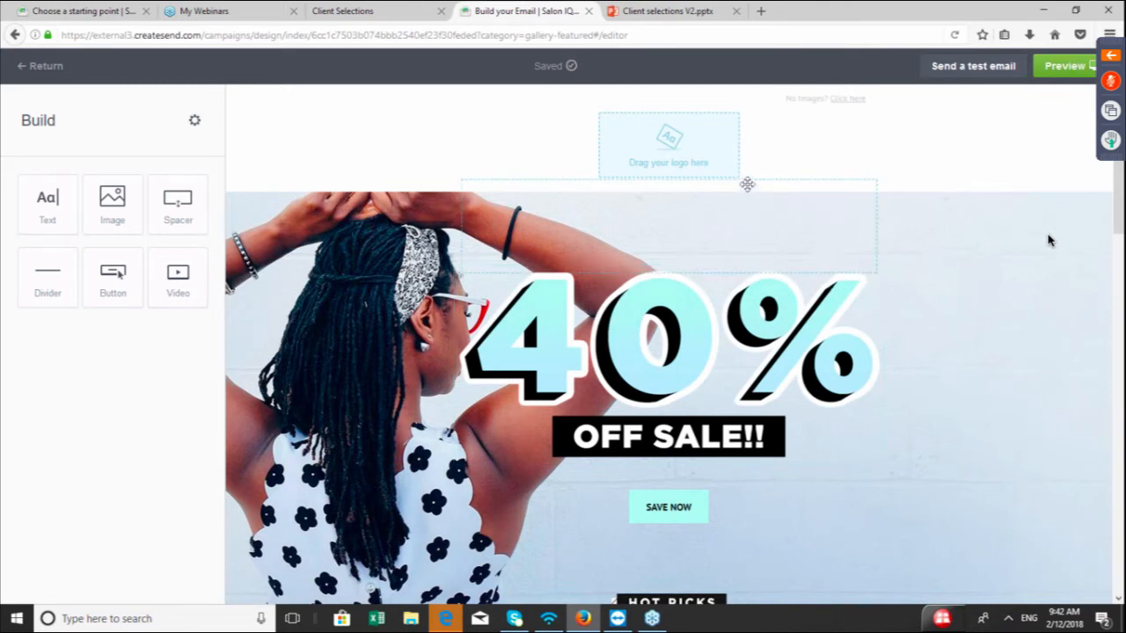
Delete the 40% OFF SALE image from the hero section along with the spacer left in its place
left_click(709, 317)
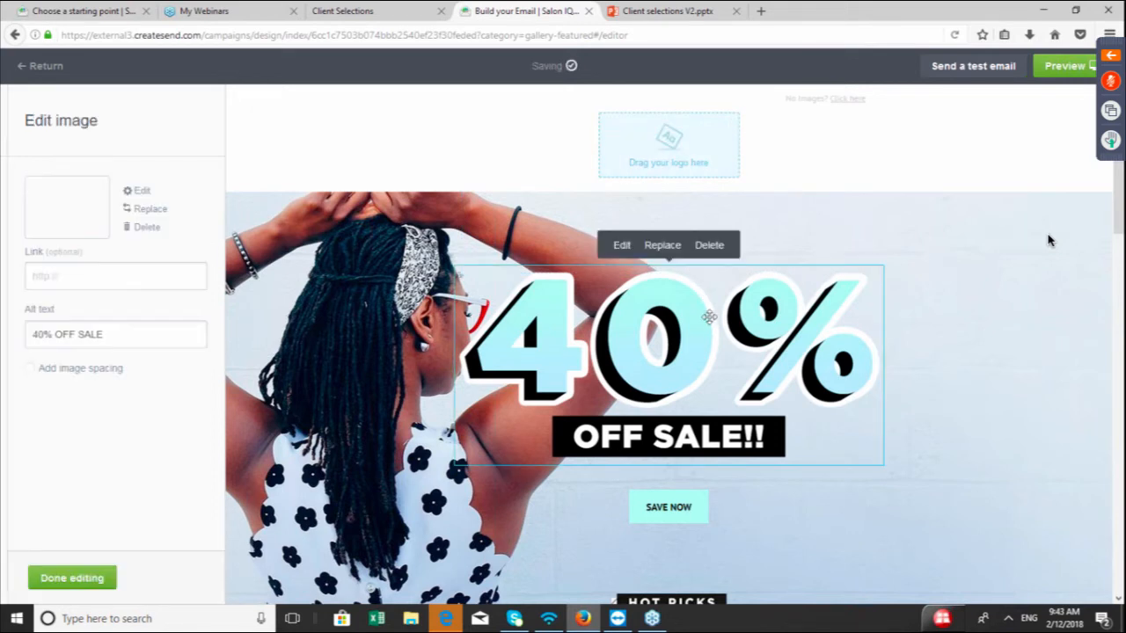
left_click(708, 246)
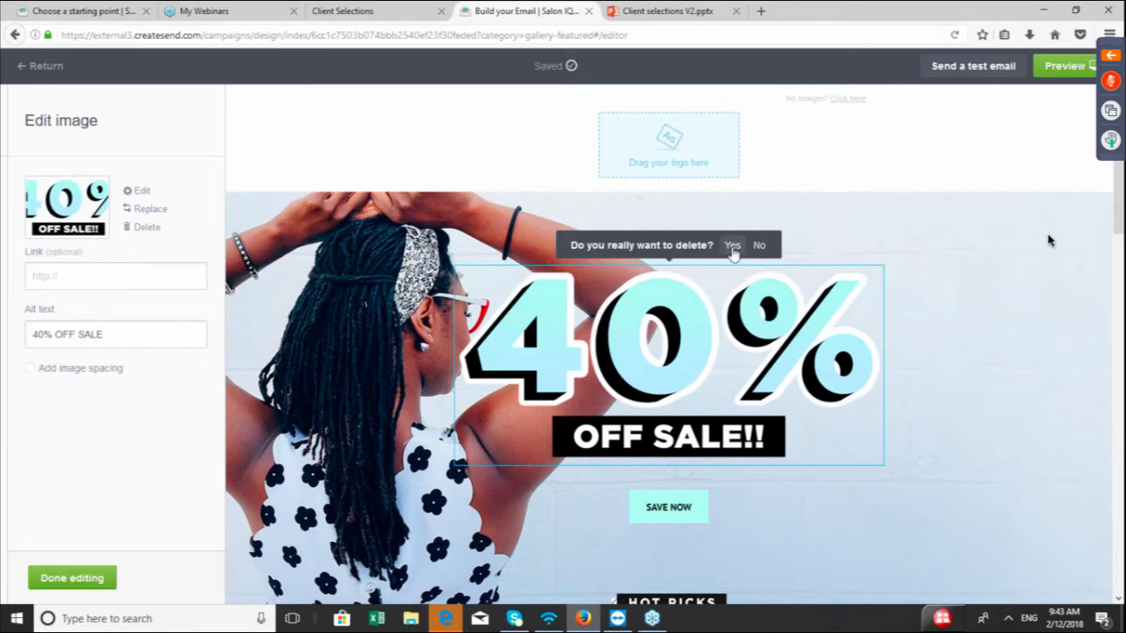
left_click(733, 248)
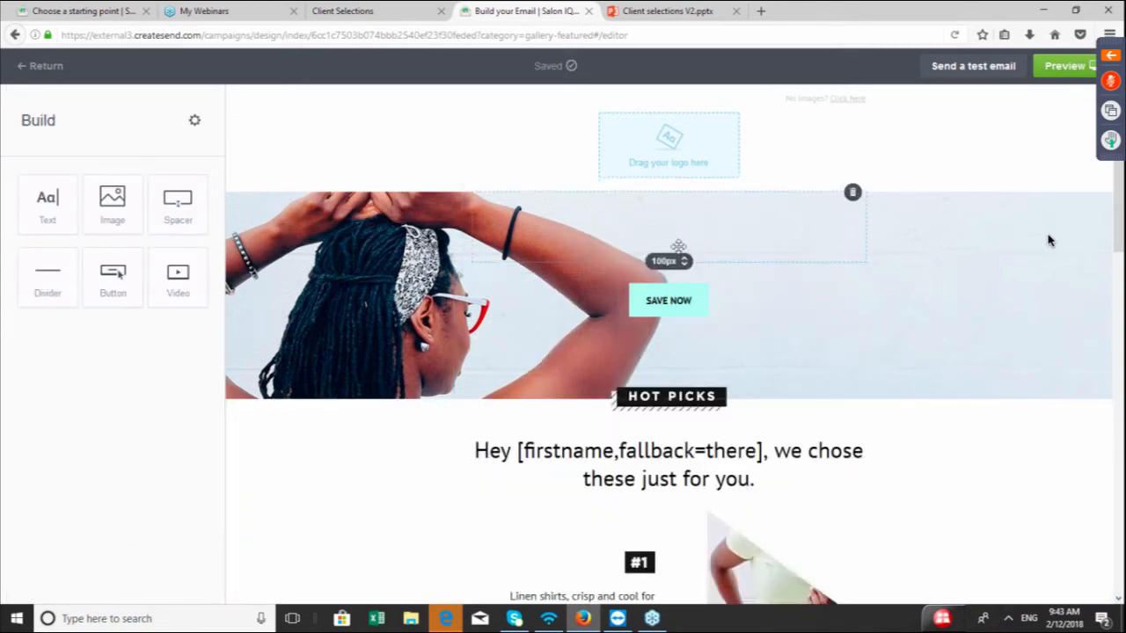
left_click(851, 195)
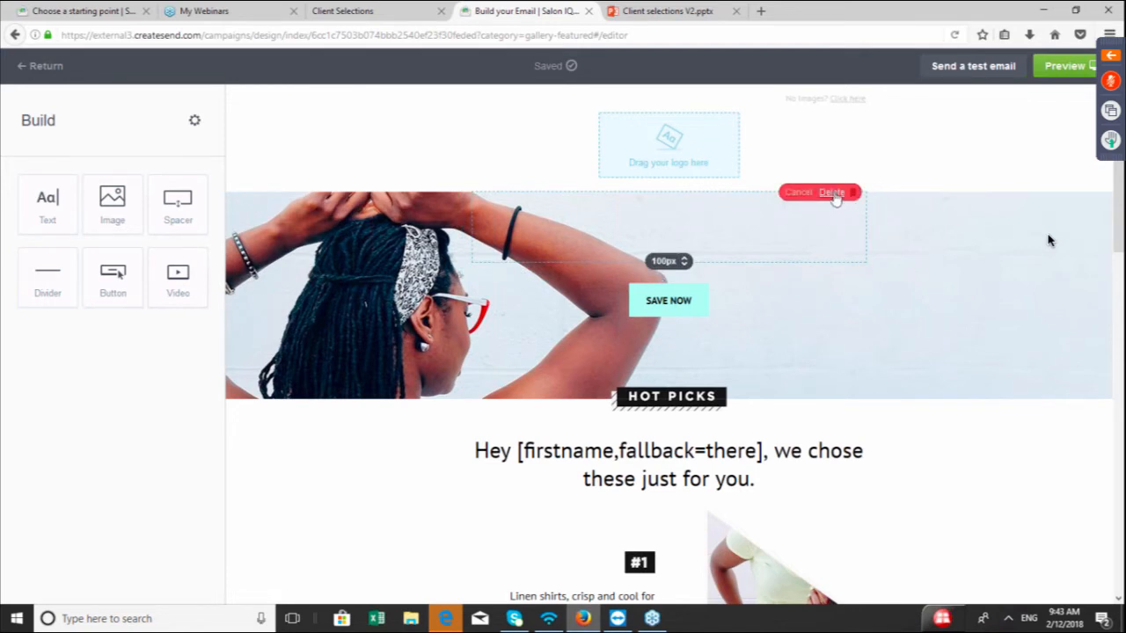
left_click(832, 194)
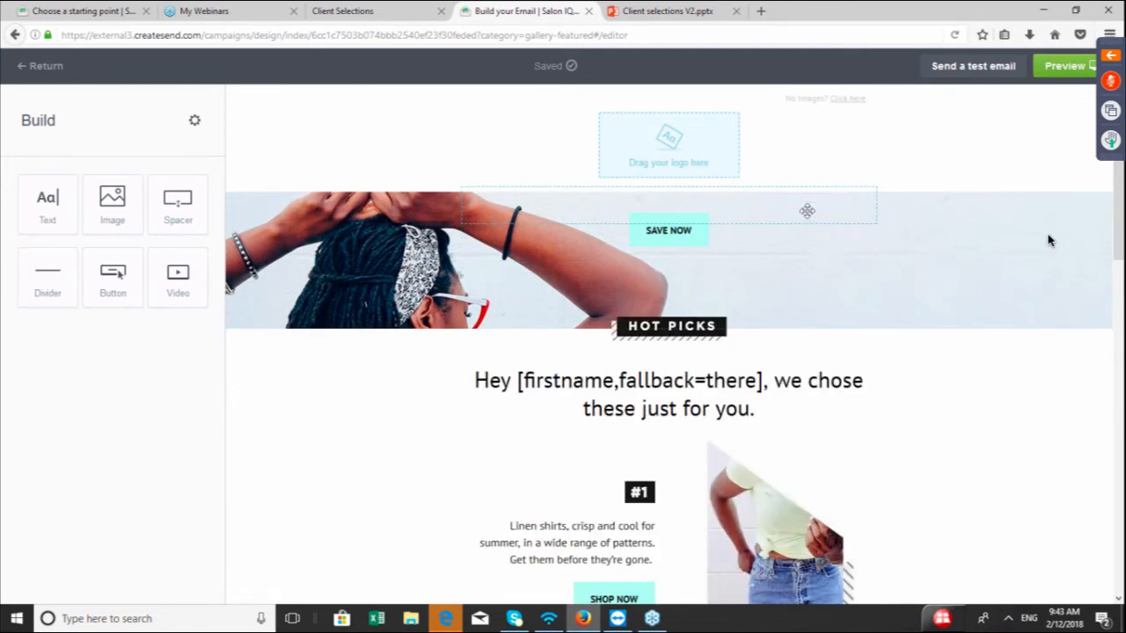
Delete the SAVE NOW button from the hero section and the spacer that remains after it
left_click(742, 233)
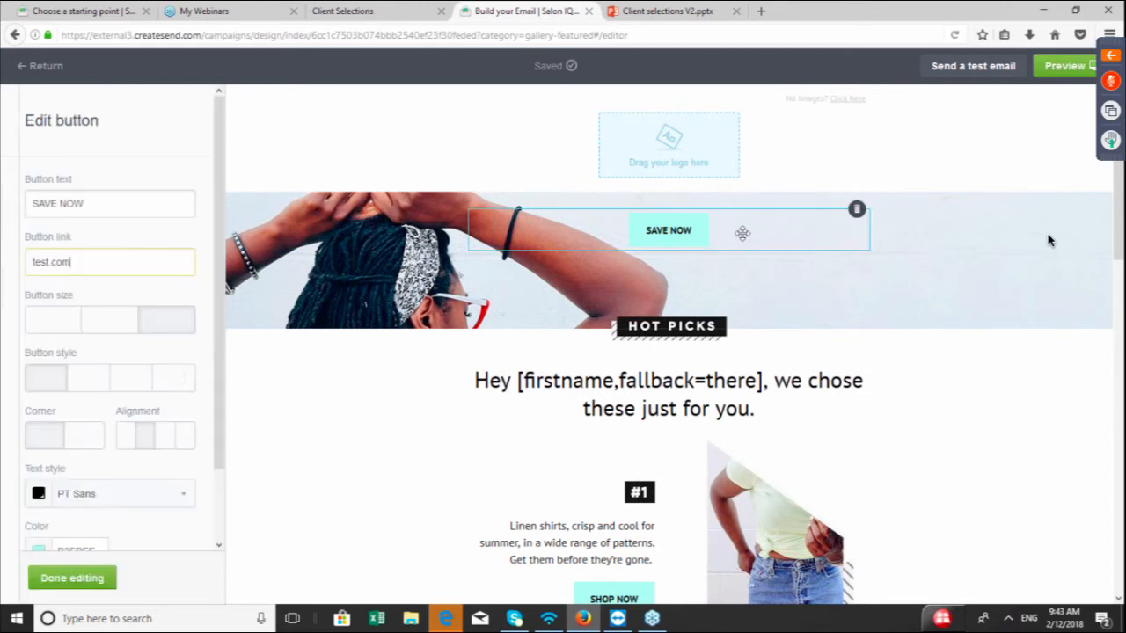
left_click(856, 212)
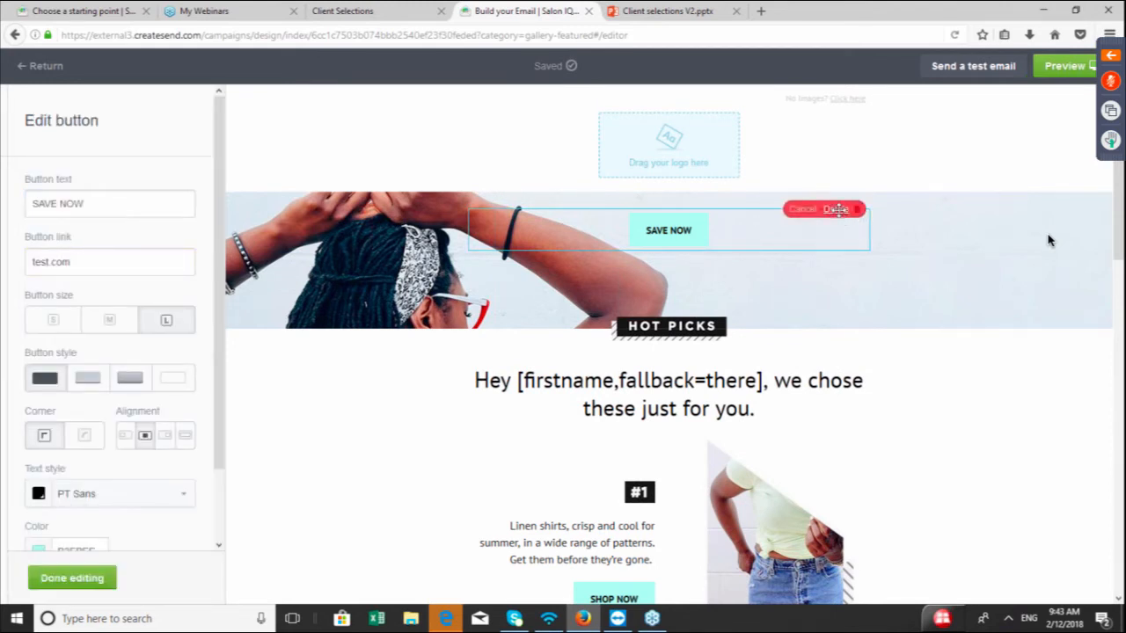
left_click(837, 209)
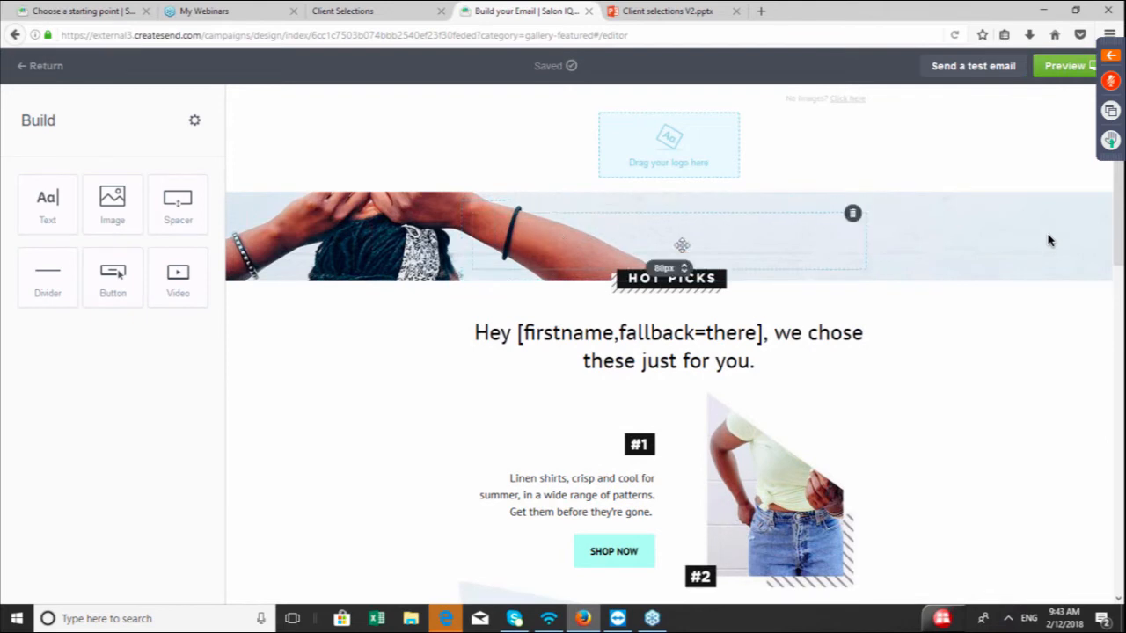
left_click(852, 214)
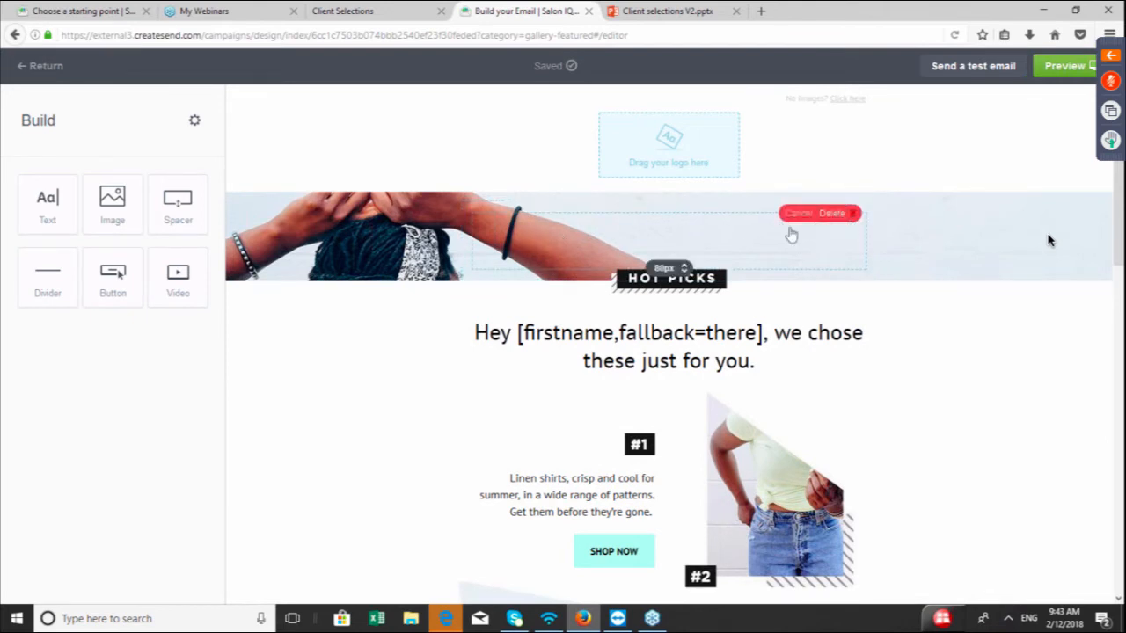
left_click(832, 214)
Delete the HOT PICKS banner image and the spacer block left behind it
left_click(716, 225)
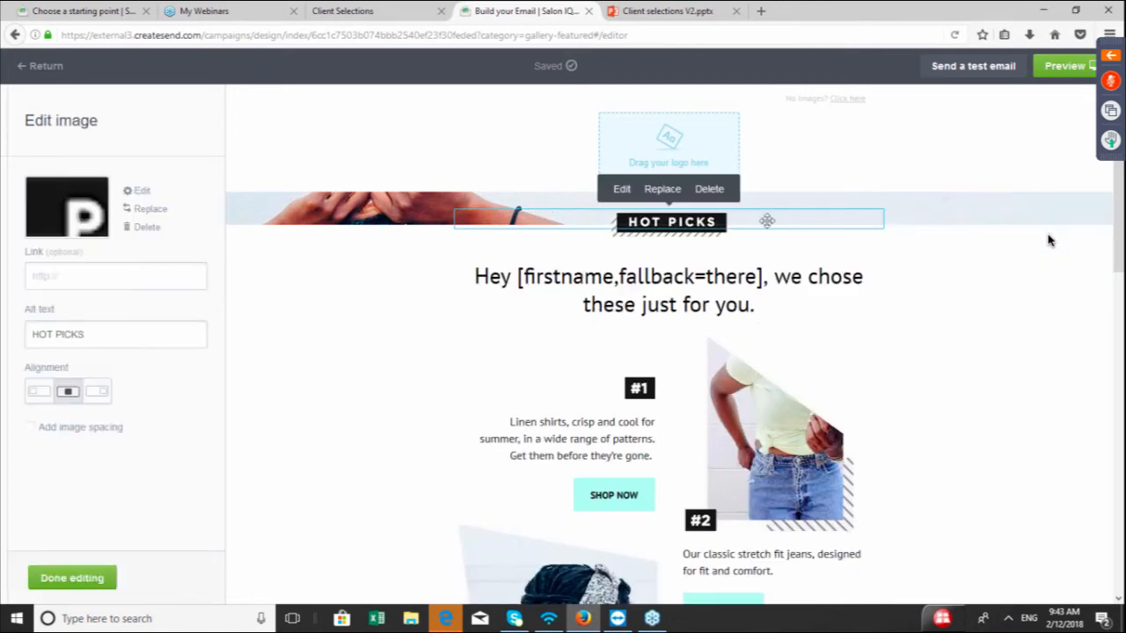
left_click(710, 191)
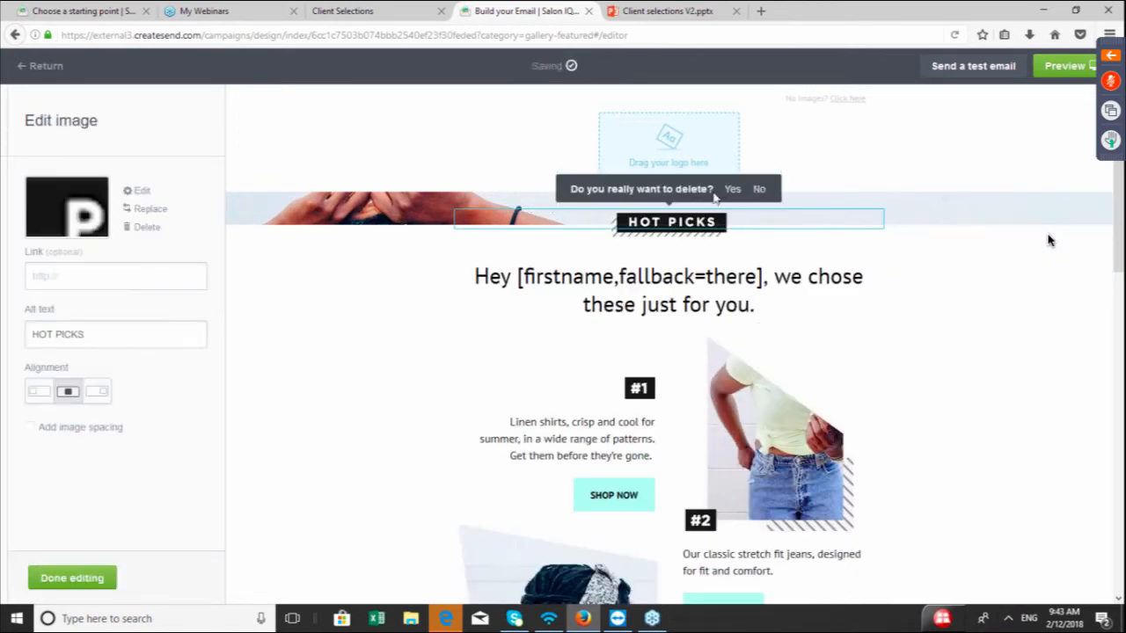
left_click(733, 189)
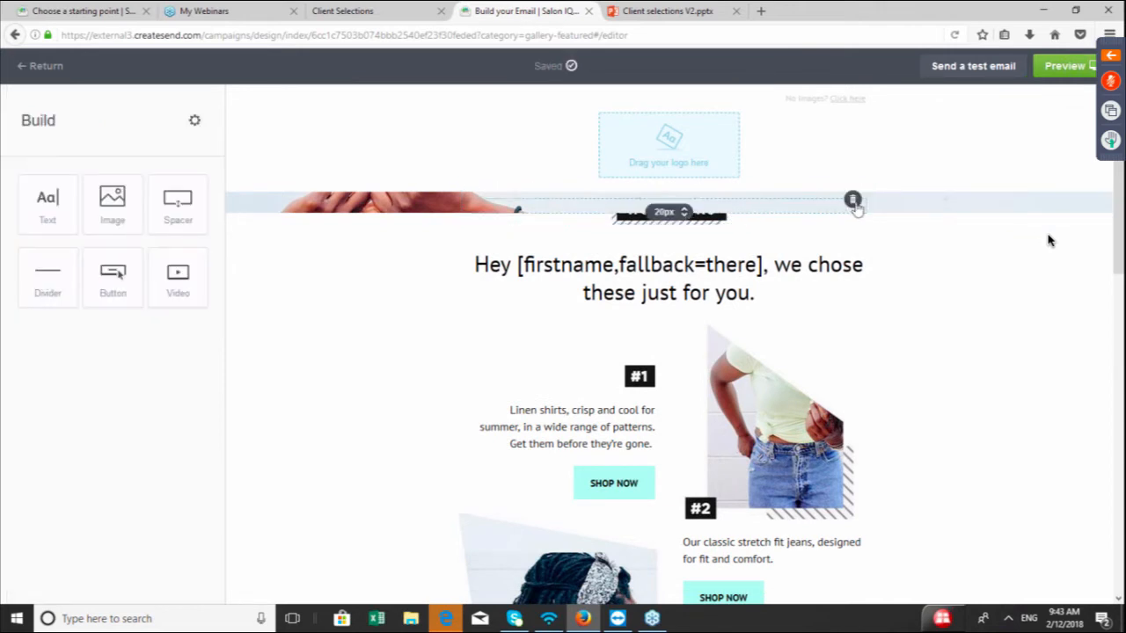
left_click(853, 202)
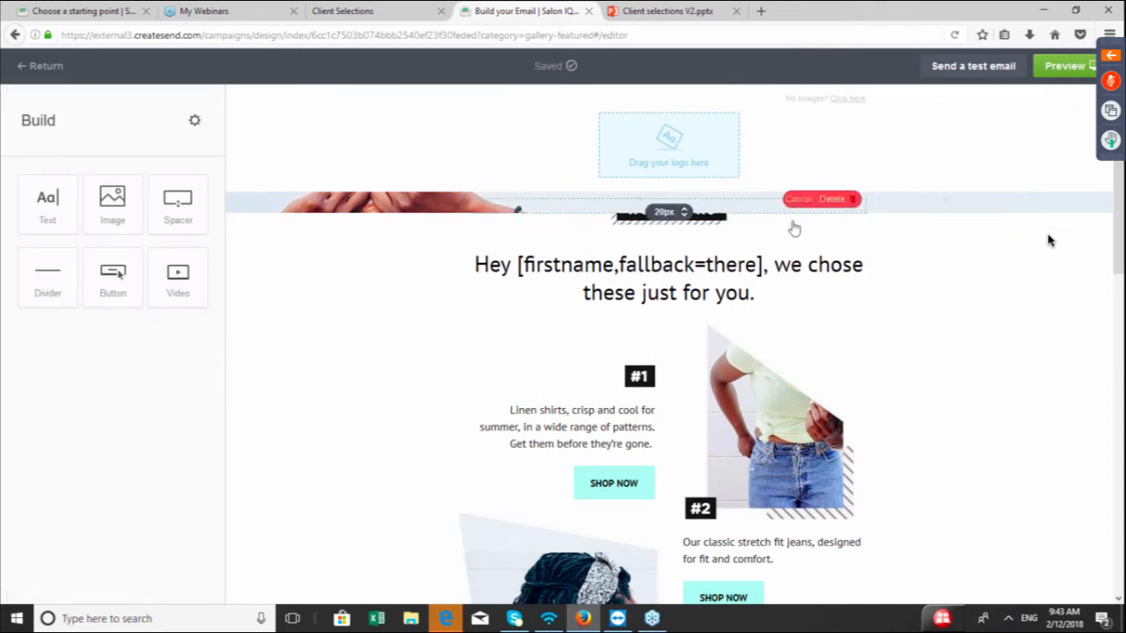
left_click(831, 200)
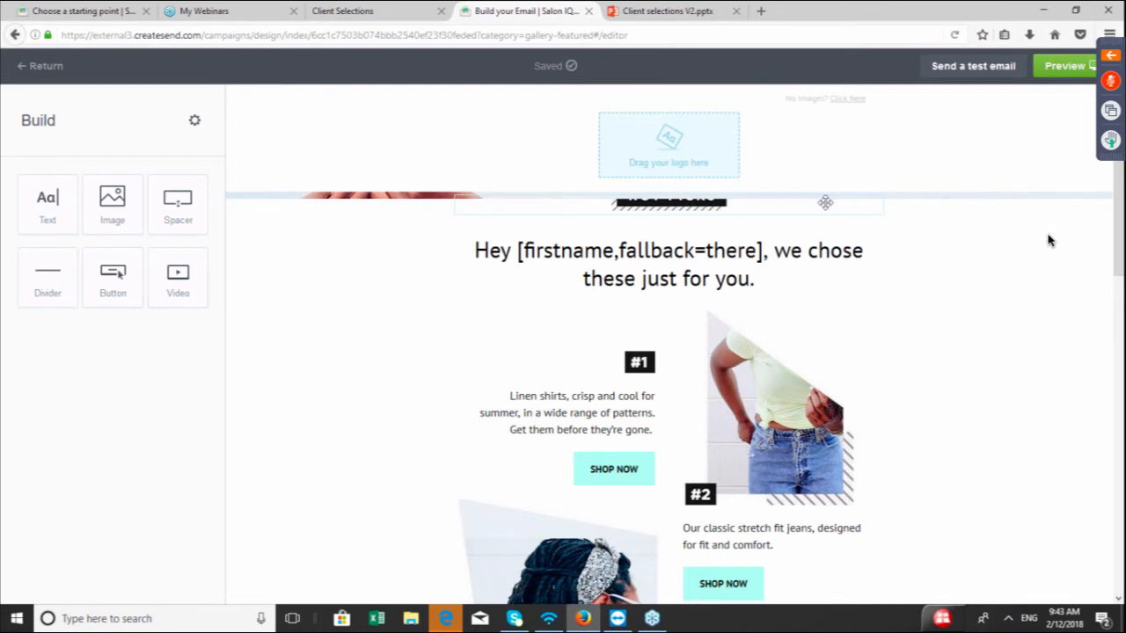
Delete the striped graphic and the Hey [firstname,fallback=there] greeting text block beneath it
left_click(744, 205)
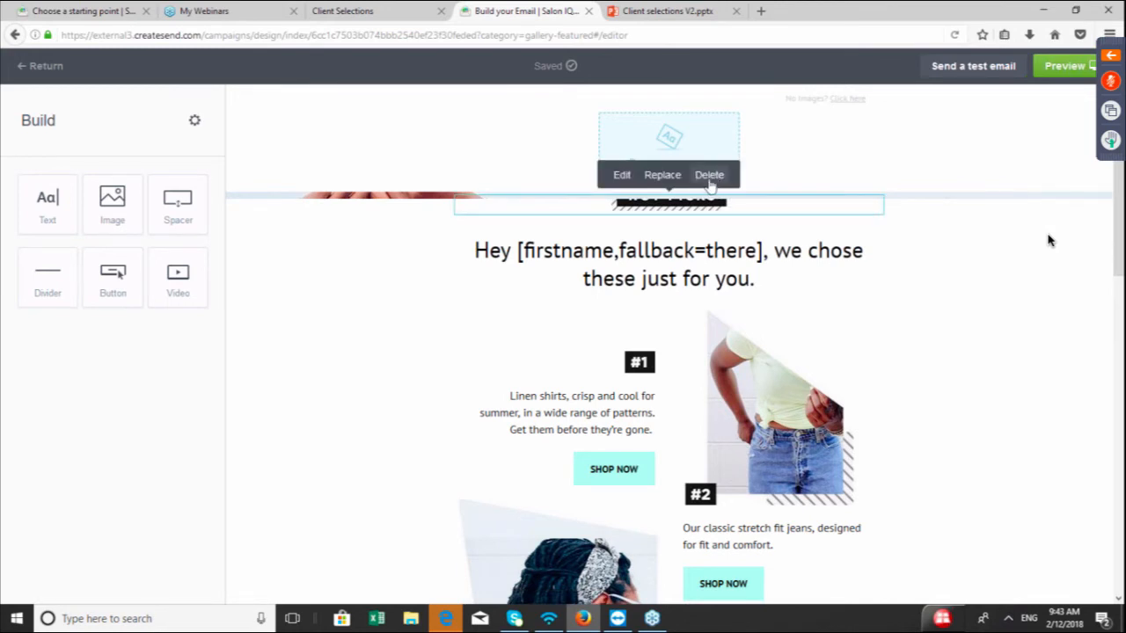
left_click(710, 179)
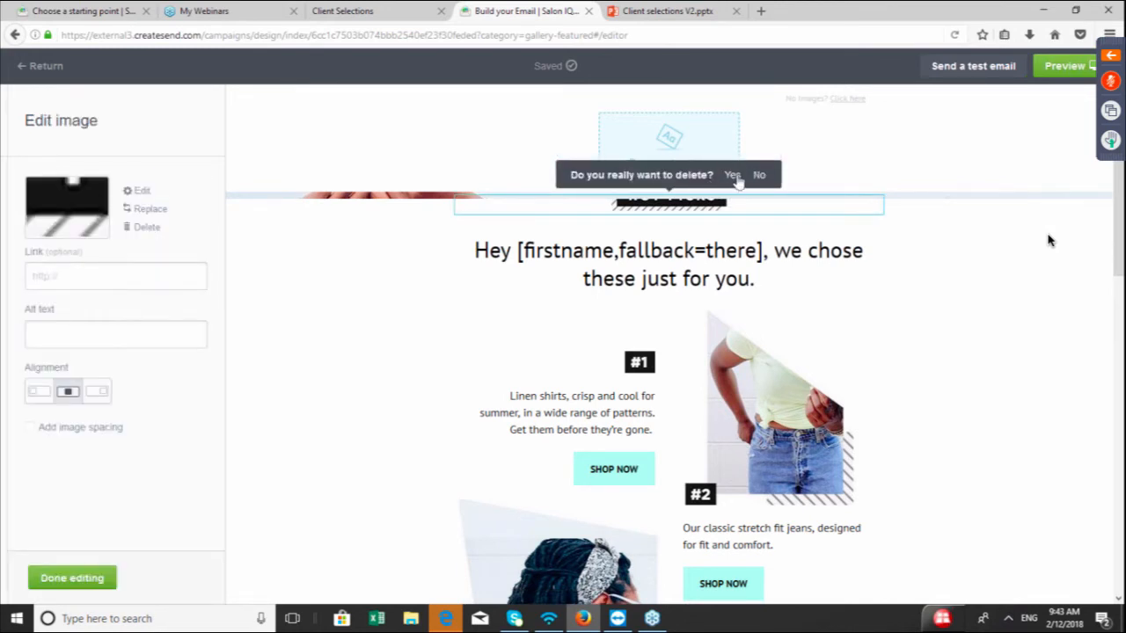
left_click(730, 178)
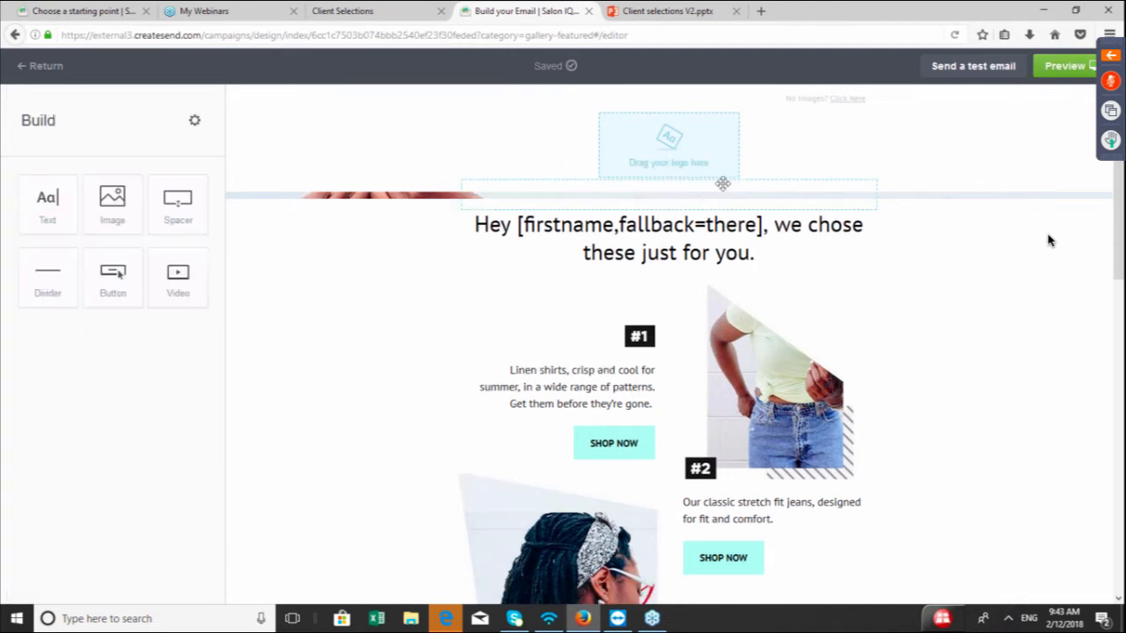
left_click(663, 230)
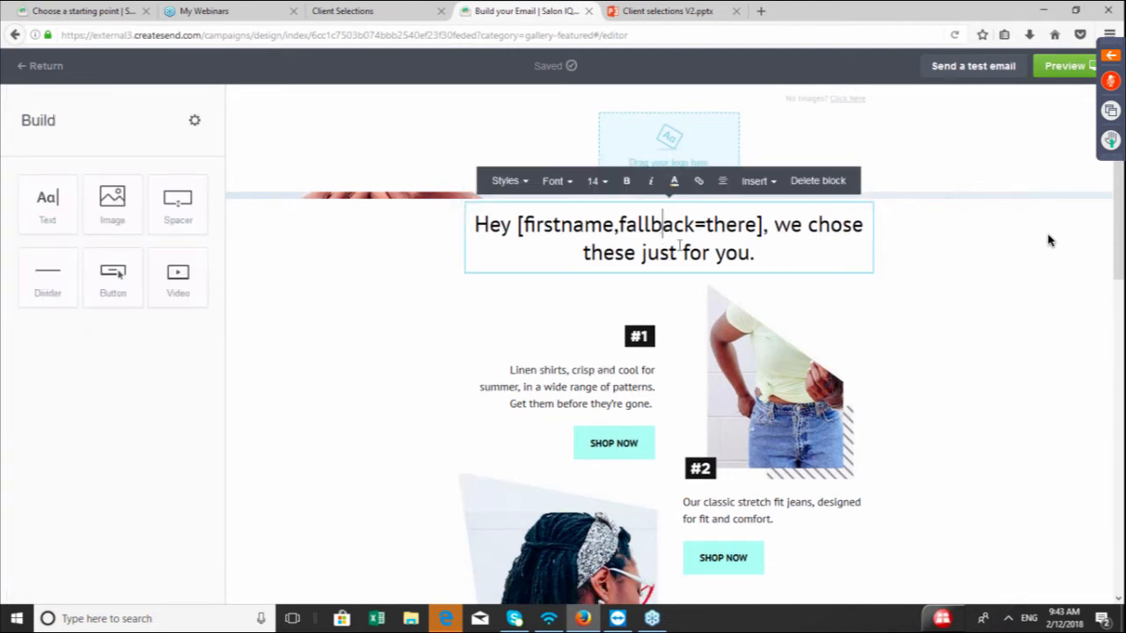
left_click(815, 186)
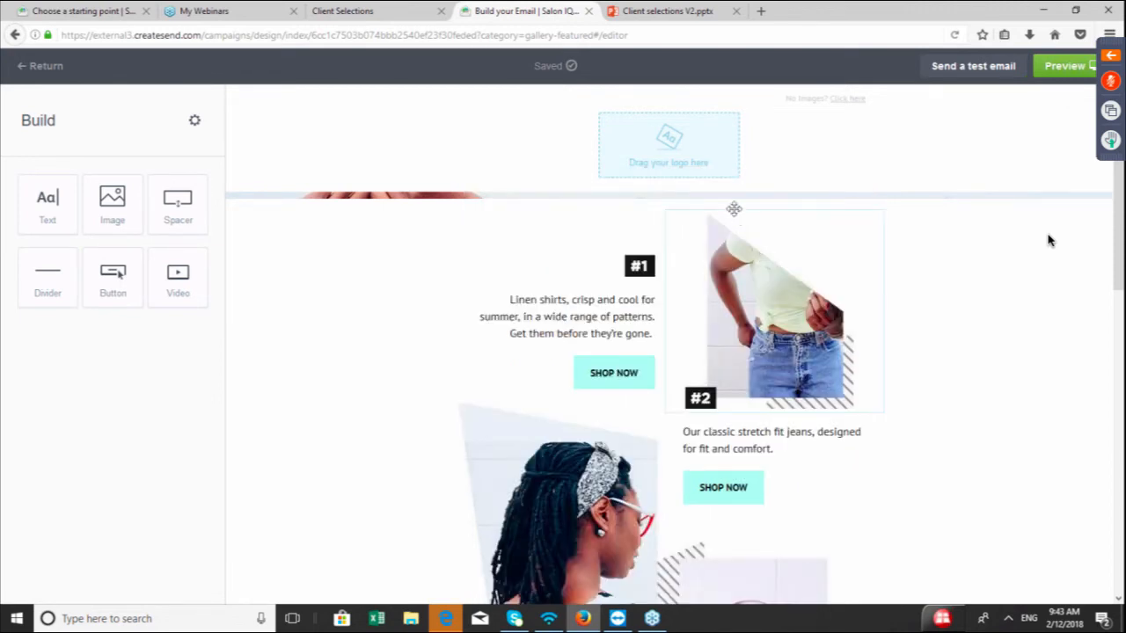
Upload the Salon iQ picture from Saved Pictures as the email's logo
left_click(658, 162)
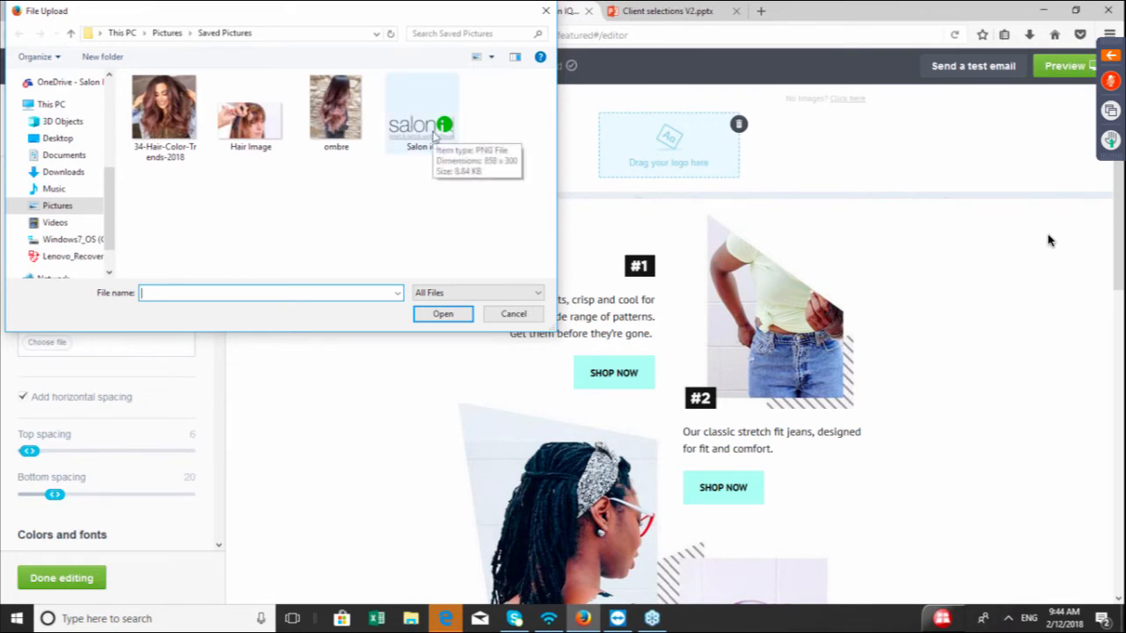
double_click(431, 132)
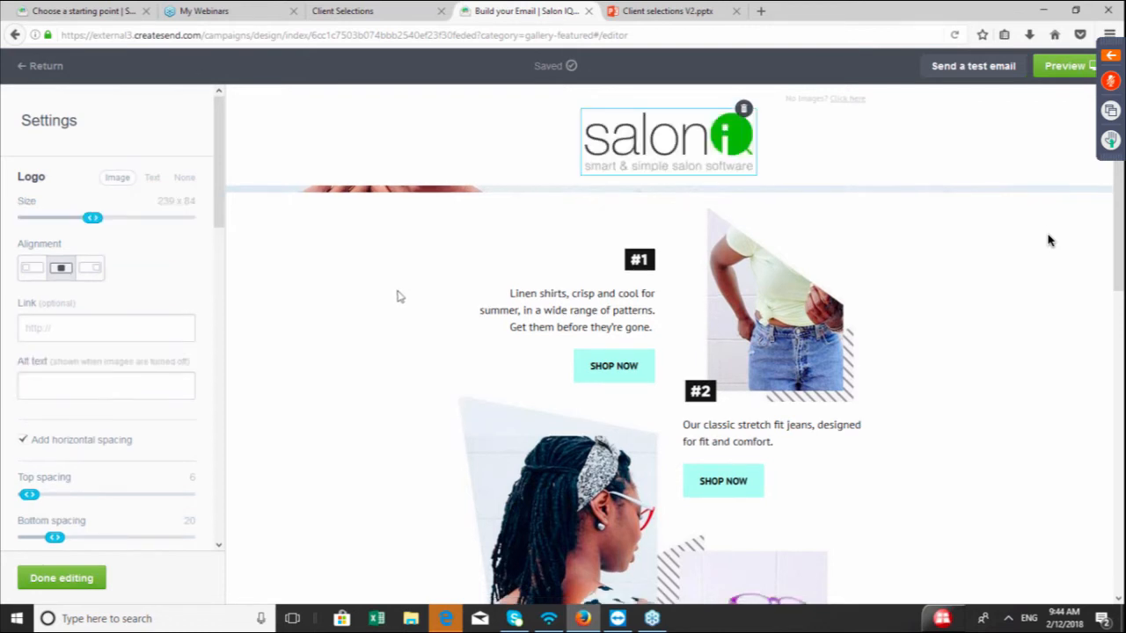
left_click(1048, 240)
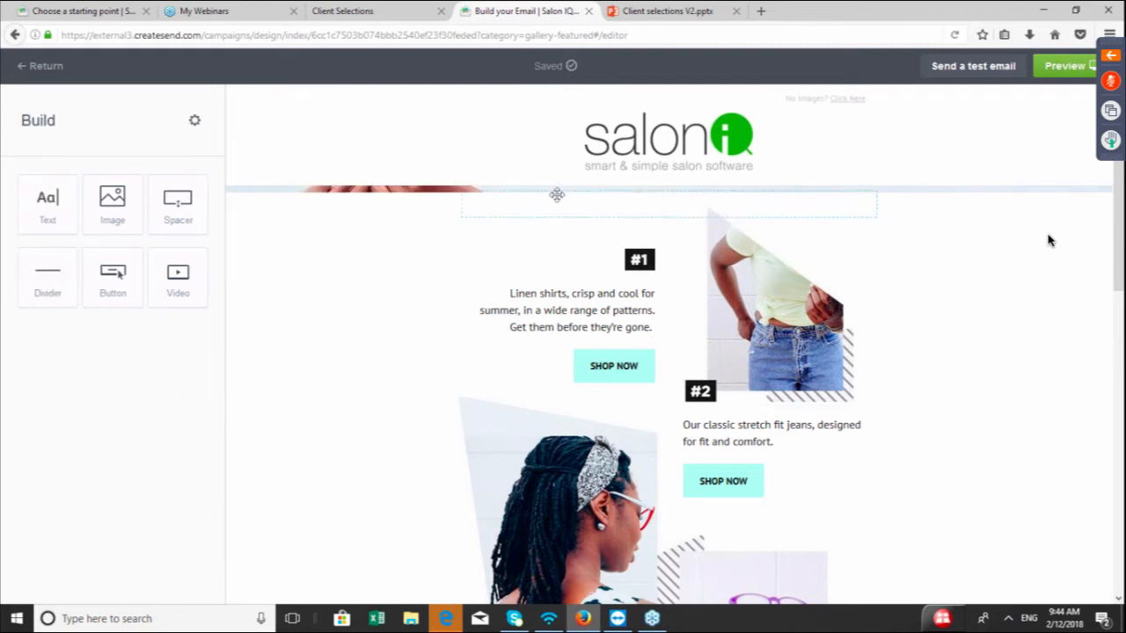
Delete the leftover hero image section below the logo
left_click(941, 195)
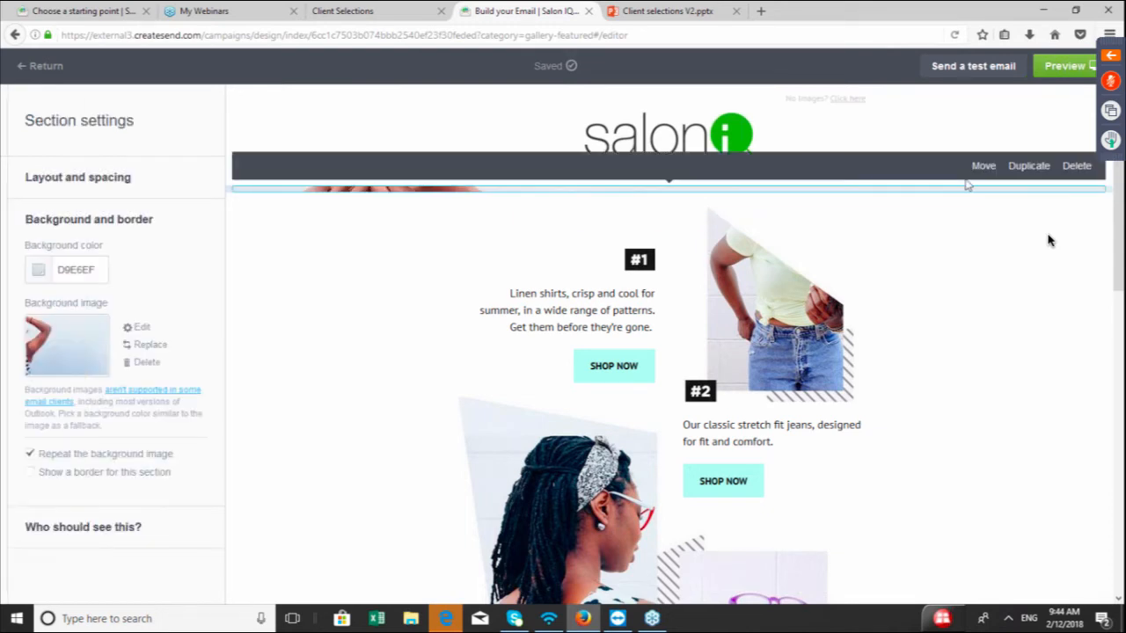
left_click(1077, 166)
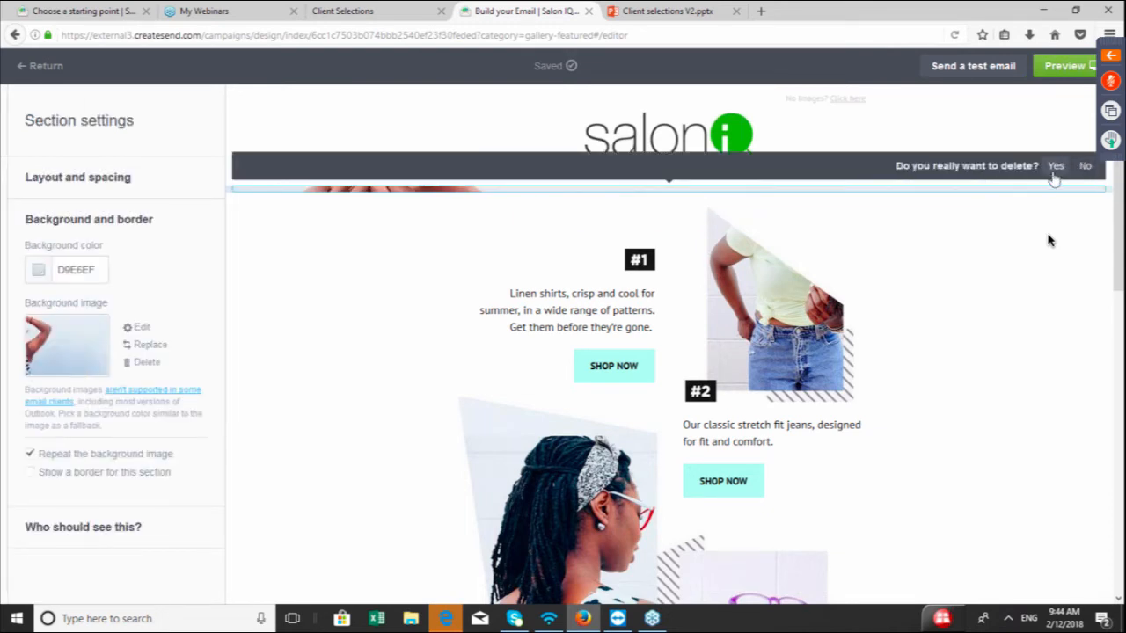
left_click(1054, 167)
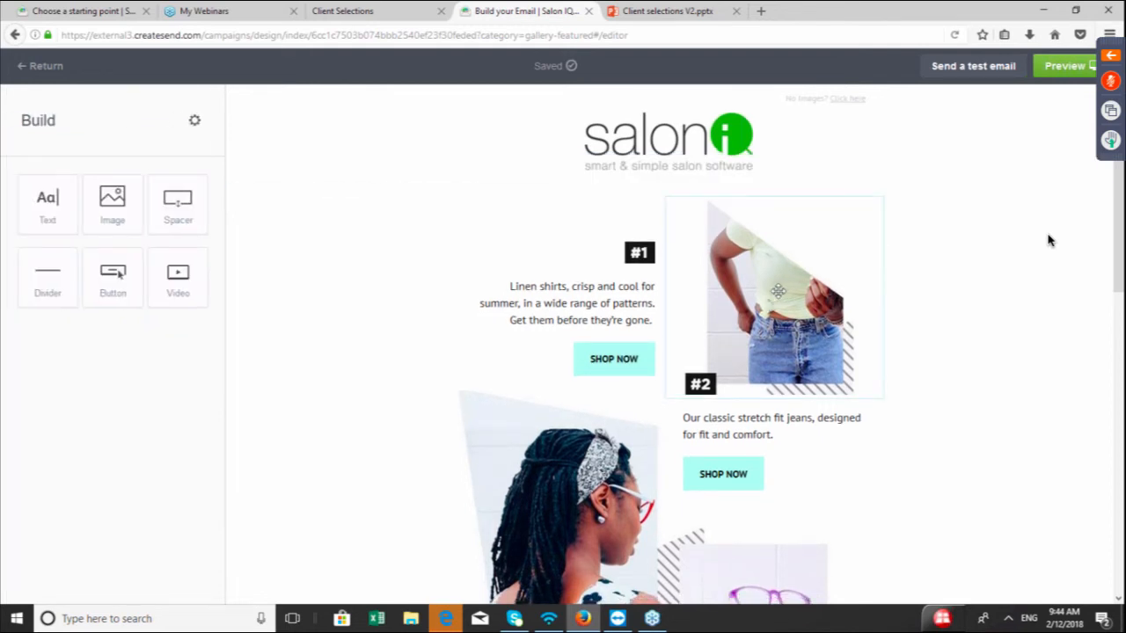
Delete the #2 jeans photo from the product layout
left_click(779, 291)
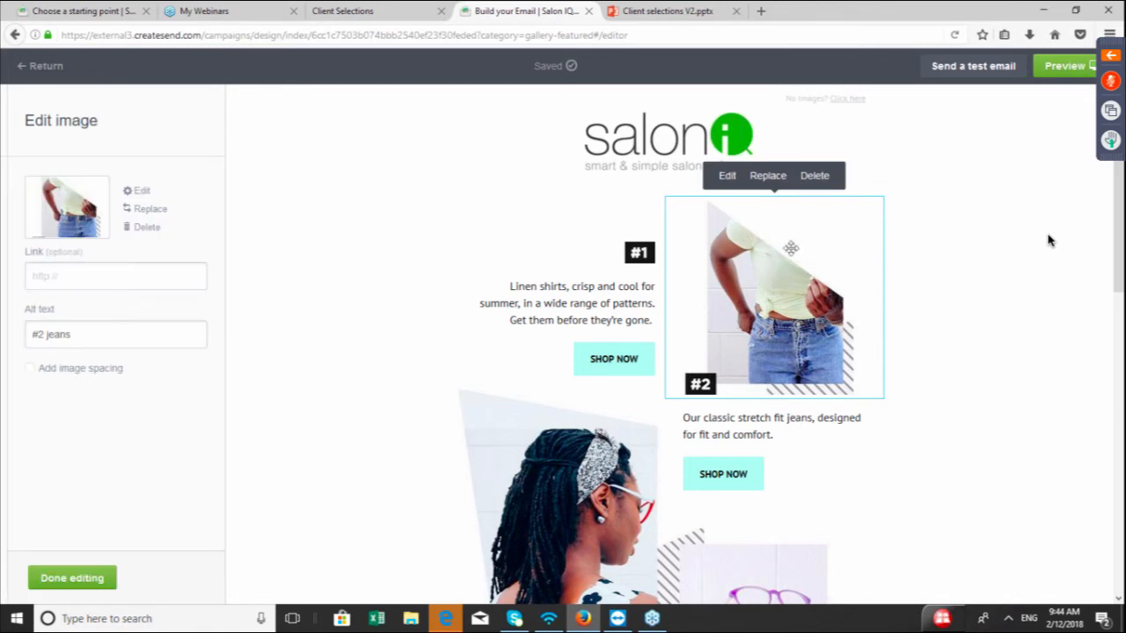
left_click(814, 176)
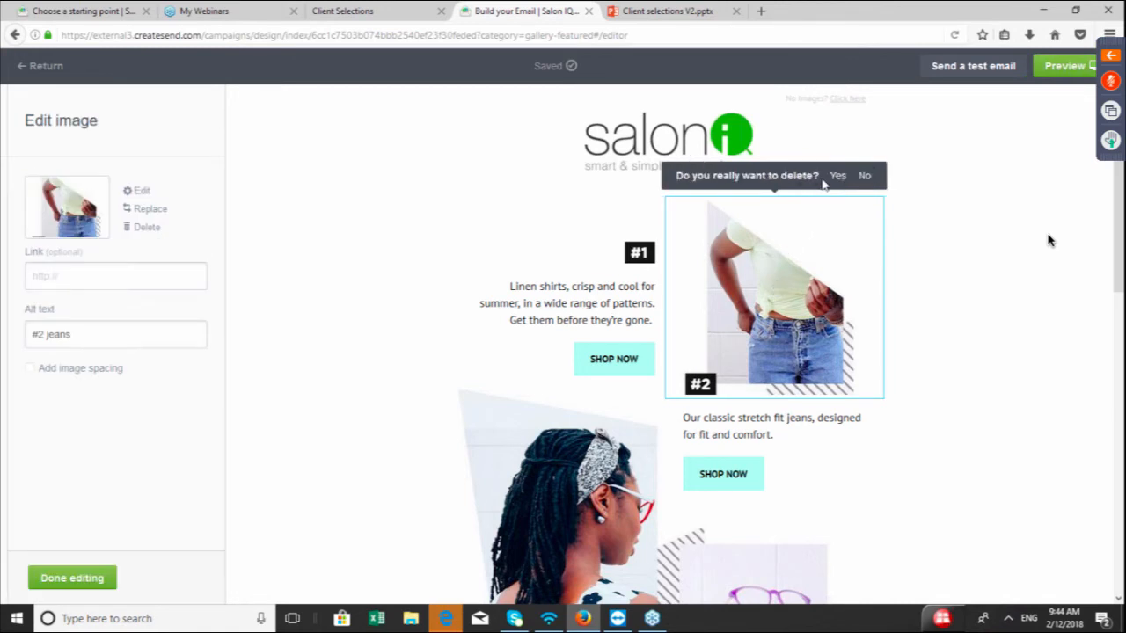
left_click(837, 175)
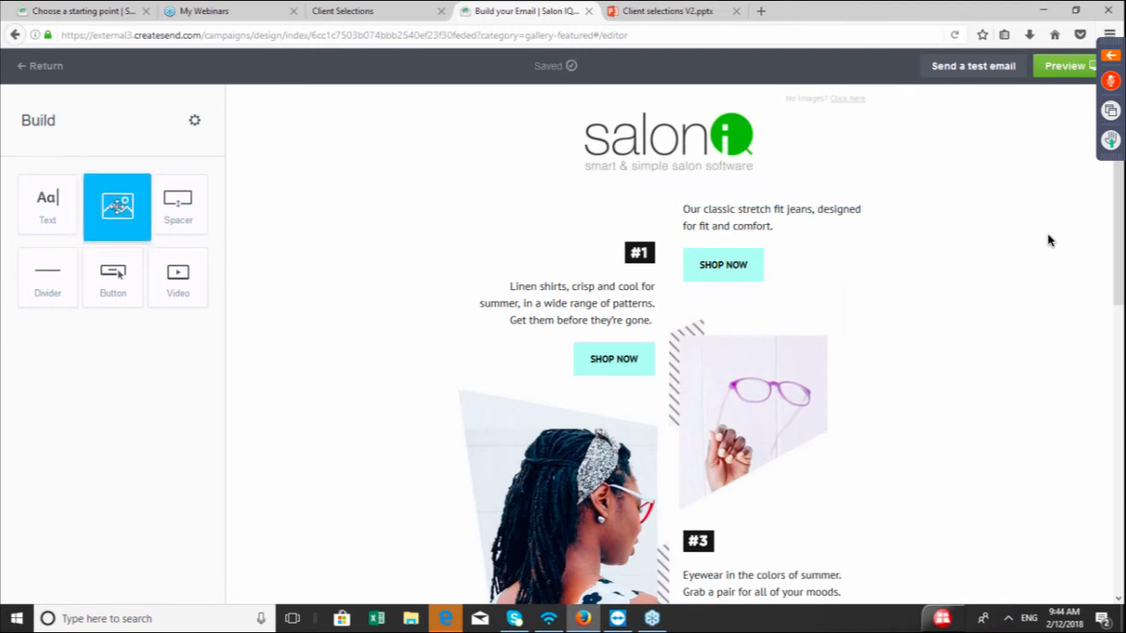
Add an image block in the jeans photo's place and upload the ombre picture into it
left_click_drag(120, 204, 802, 303)
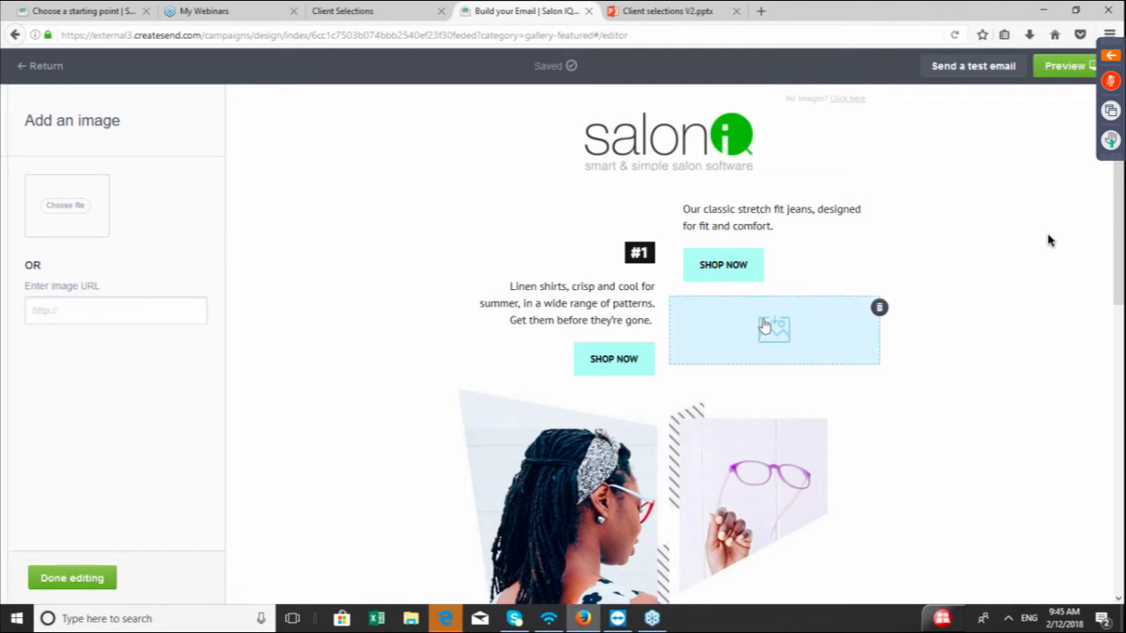
left_click(59, 214)
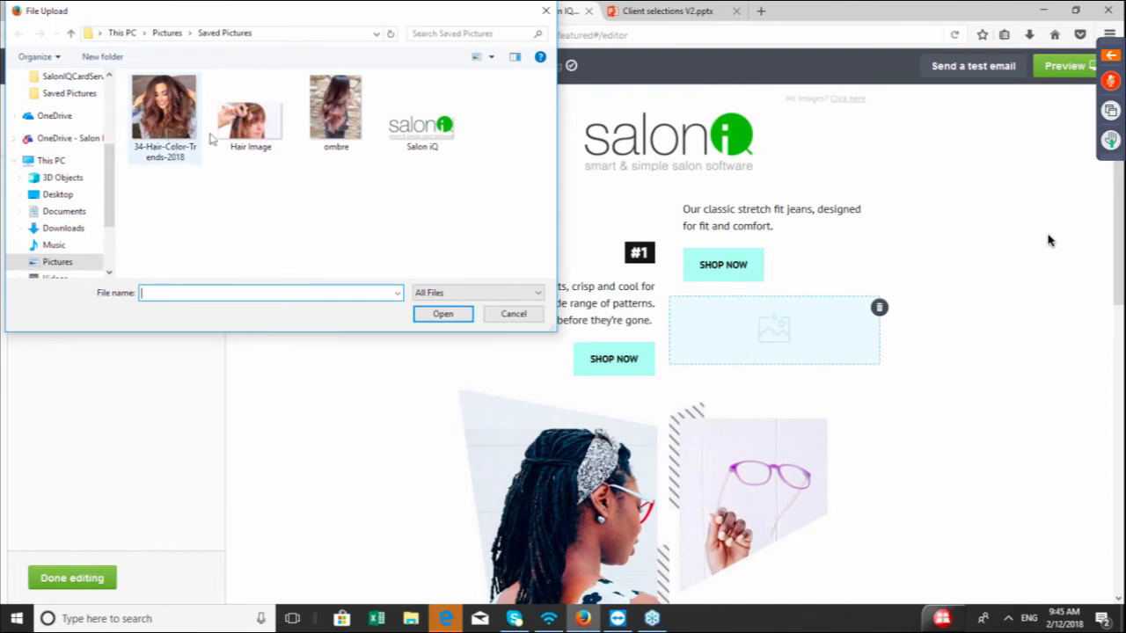
double_click(340, 111)
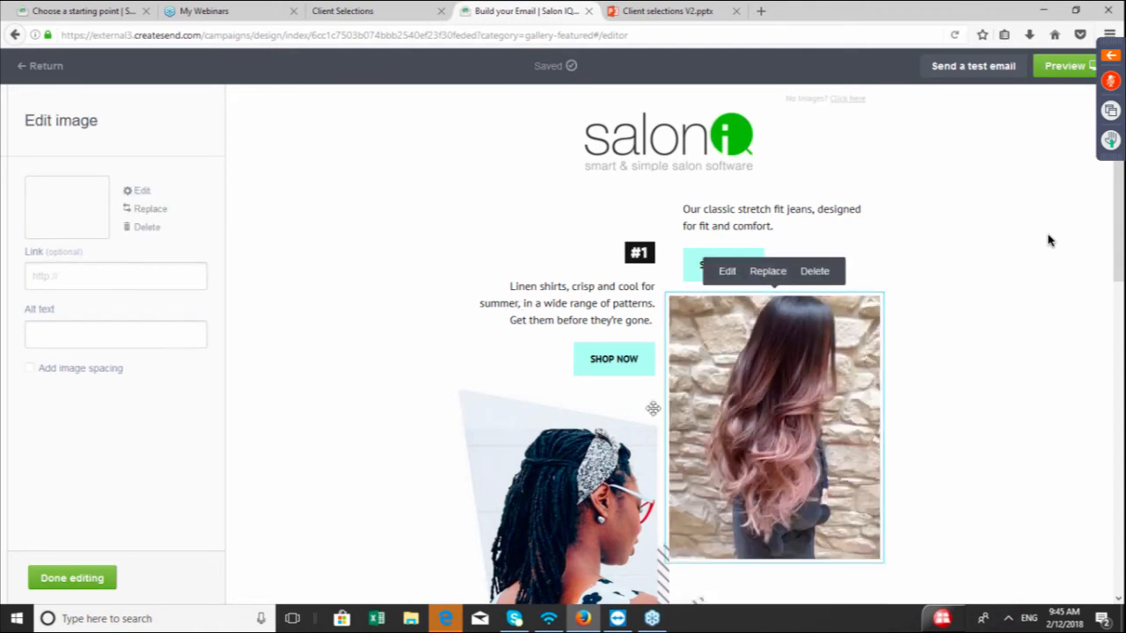
left_click(651, 320)
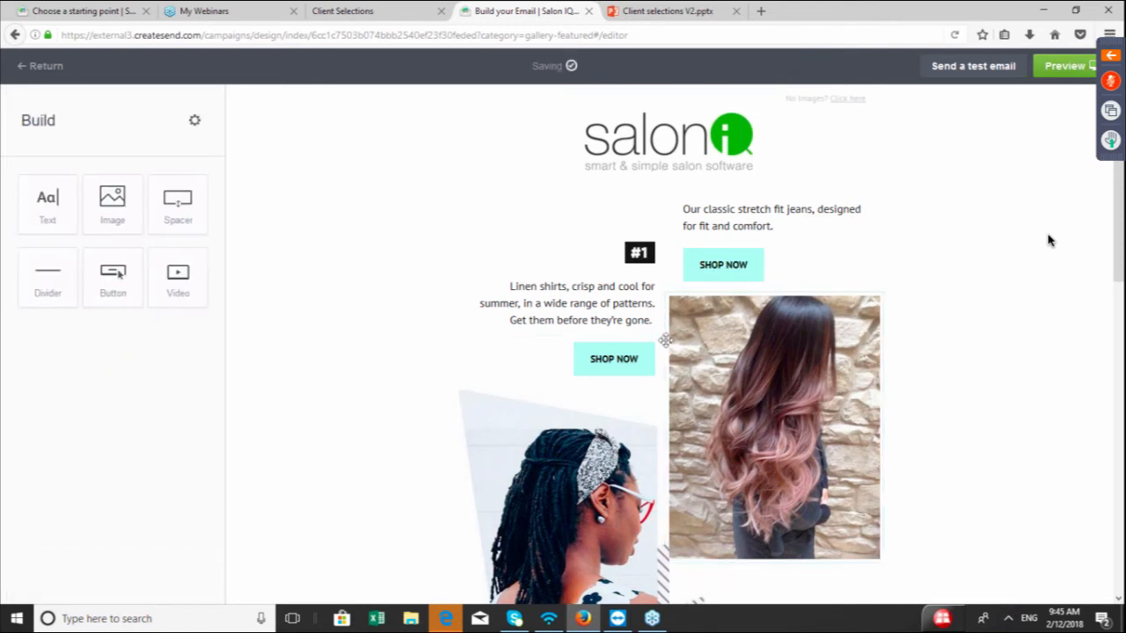
Replace the #1 description text with "Ombre it up this year with our fantastic colour sale - call salon for more info."
left_click(533, 287)
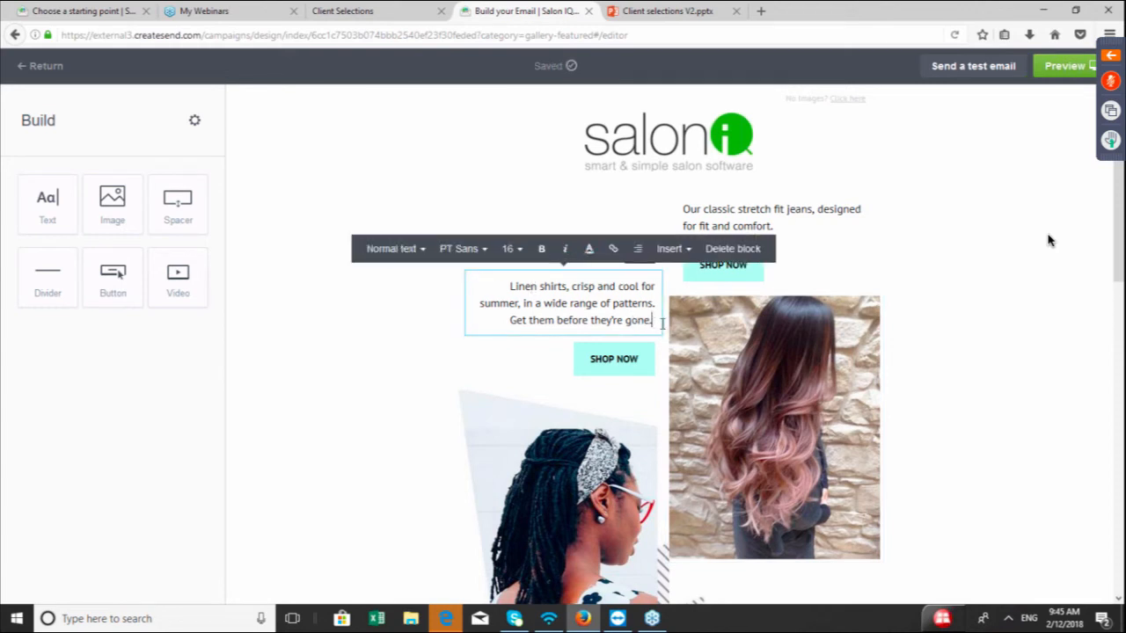
key("BackSpace")
key("BackSpace")
key("BackSpace")
key("BackSpace")
key("BackSpace")
key("BackSpace")
key("BackSpace")
key("BackSpace")
key("BackSpace")
key("BackSpace")
key("BackSpace")
key("BackSpace")
key("BackSpace")
key("BackSpace")
key("BackSpace")
key("BackSpace")
key("BackSpace")
key("BackSpace")
key("BackSpace")
key("BackSpace")
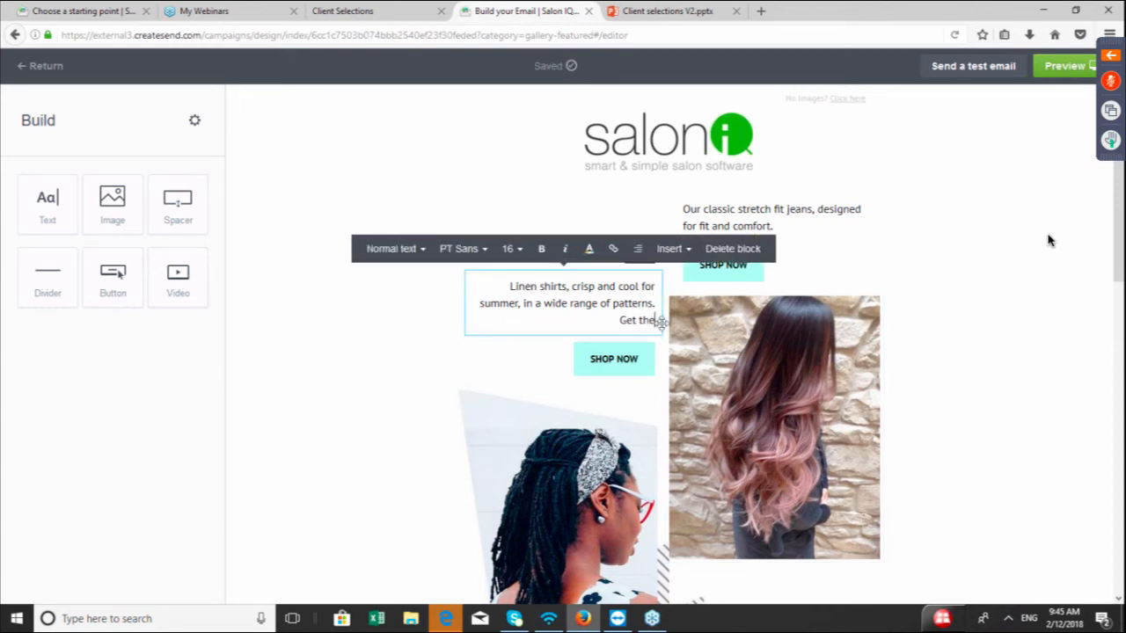
key("BackSpace")
key("BackSpace")
key("BackSpace")
key("BackSpace")
key("BackSpace")
key("BackSpace")
key("BackSpace")
key("BackSpace")
key("BackSpace")
key("BackSpace")
key("BackSpace")
key("BackSpace")
key("BackSpace")
key("BackSpace")
key("BackSpace")
key("BackSpace")
key("BackSpace")
key("BackSpace")
key("BackSpace")
key("BackSpace")
key("BackSpace")
key("BackSpace")
key("BackSpace")
key("BackSpace")
key("BackSpace")
key("BackSpace")
key("BackSpace")
key("BackSpace")
key("BackSpace")
key("BackSpace")
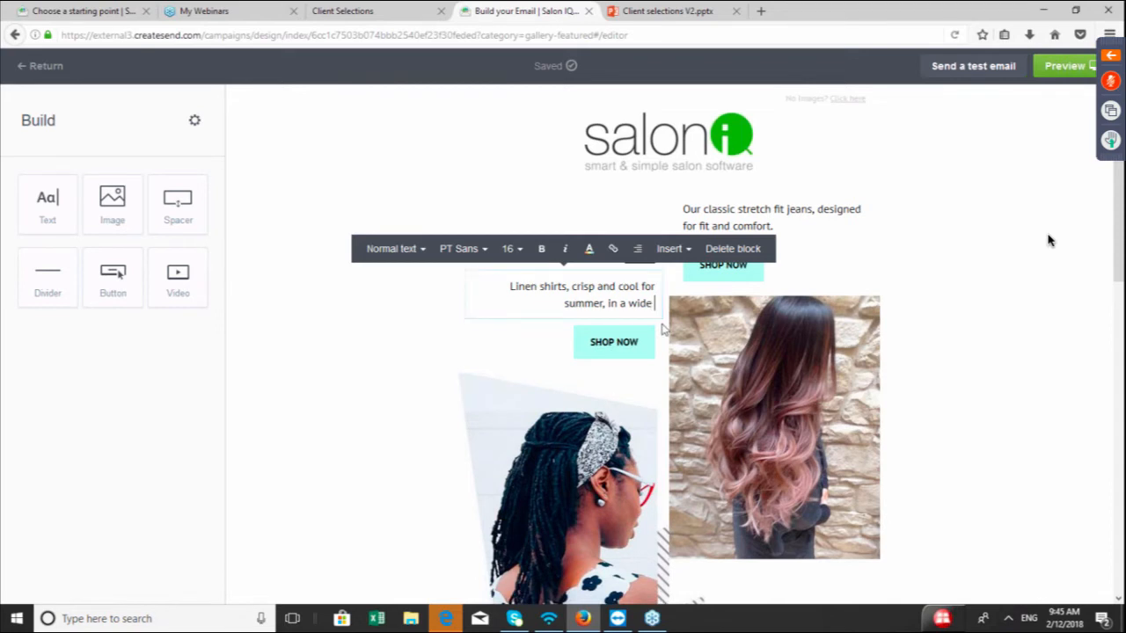
key("BackSpace")
key("BackSpace")
key("BackSpace")
key("BackSpace")
key("BackSpace")
key("BackSpace")
key("BackSpace")
key("BackSpace")
key("BackSpace")
key("BackSpace")
key("BackSpace")
key("BackSpace")
key("BackSpace")
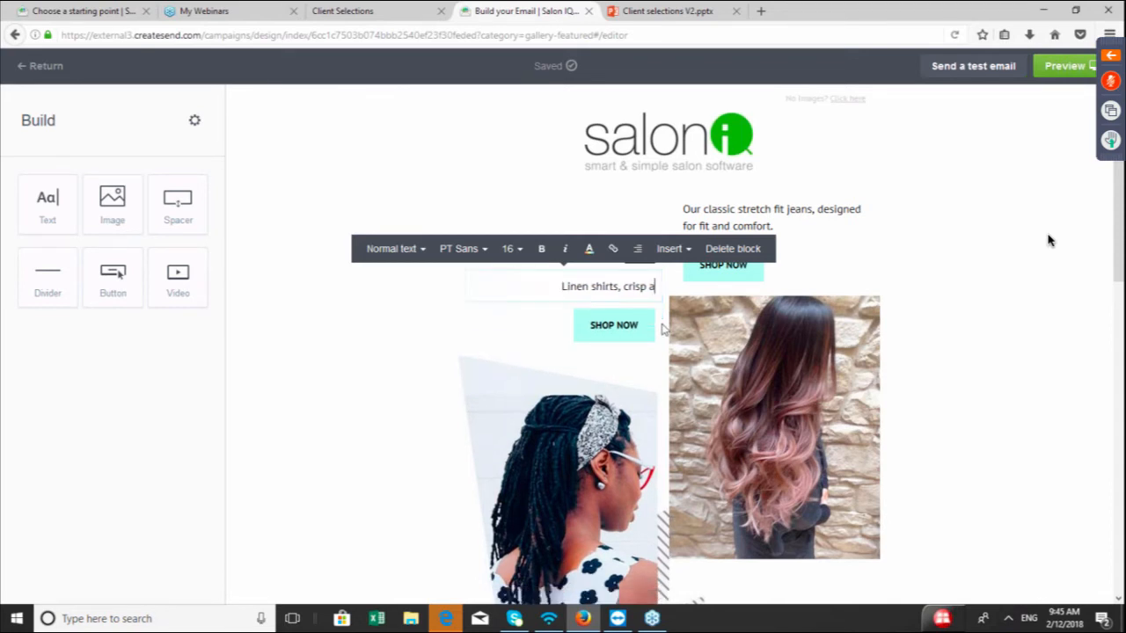
key("BackSpace")
key("BackSpace")
key("BackSpace")
key("BackSpace")
key("BackSpace")
key("BackSpace")
key("BackSpace")
key("BackSpace")
key("BackSpace")
key("BackSpace")
key("BackSpace")
key("BackSpace")
key("BackSpace")
key("BackSpace")
key("BackSpace")
key("BackSpace")
key("BackSpace")
key("BackSpace")
key("BackSpace")
key("BackSpace")
key("BackSpace")
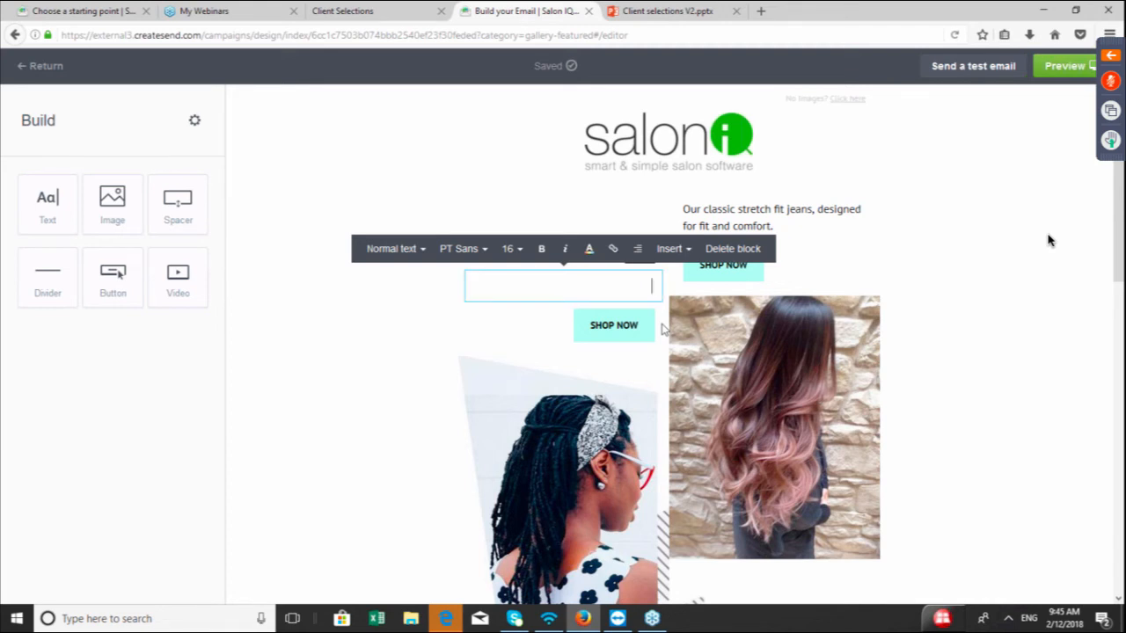
type("0")
type("mbre ")
type("it up")
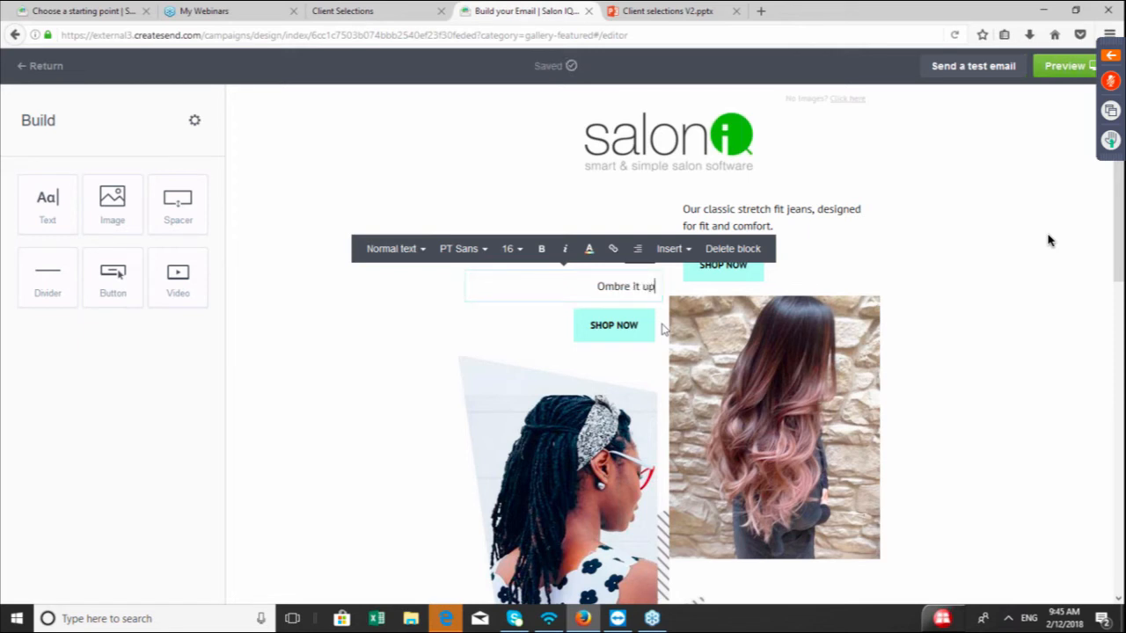
type(" this")
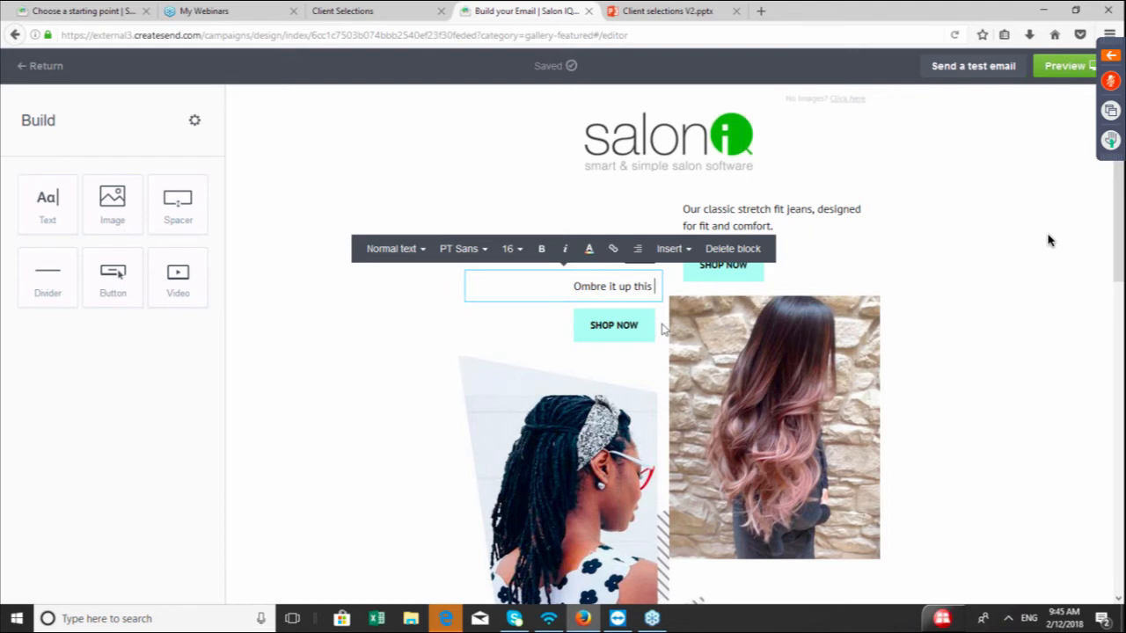
type(" year")
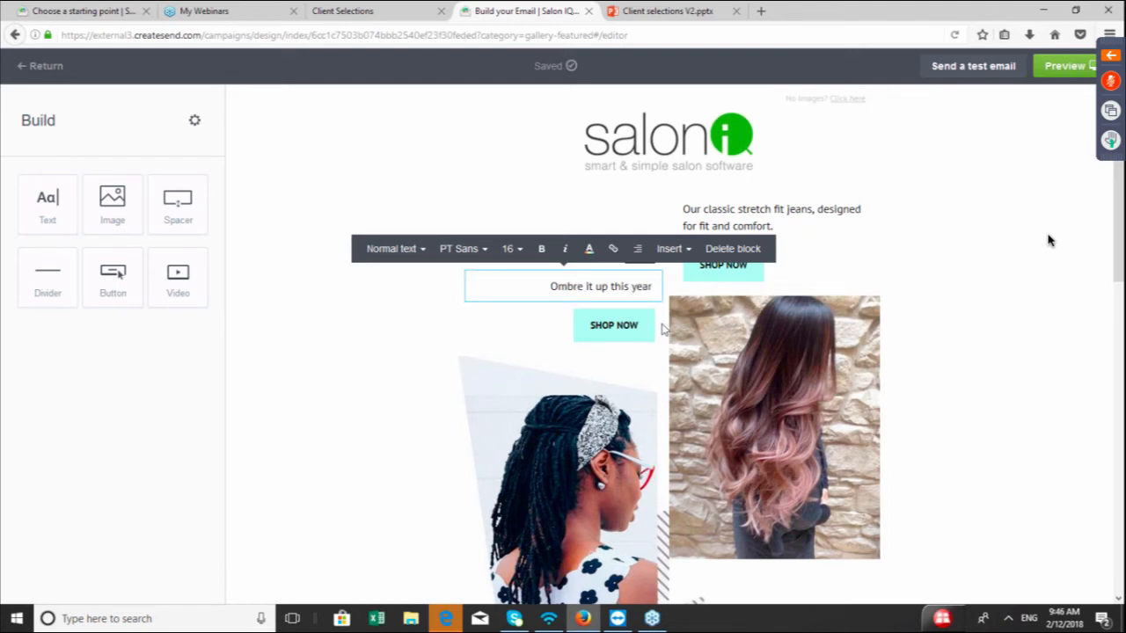
type(" with out")
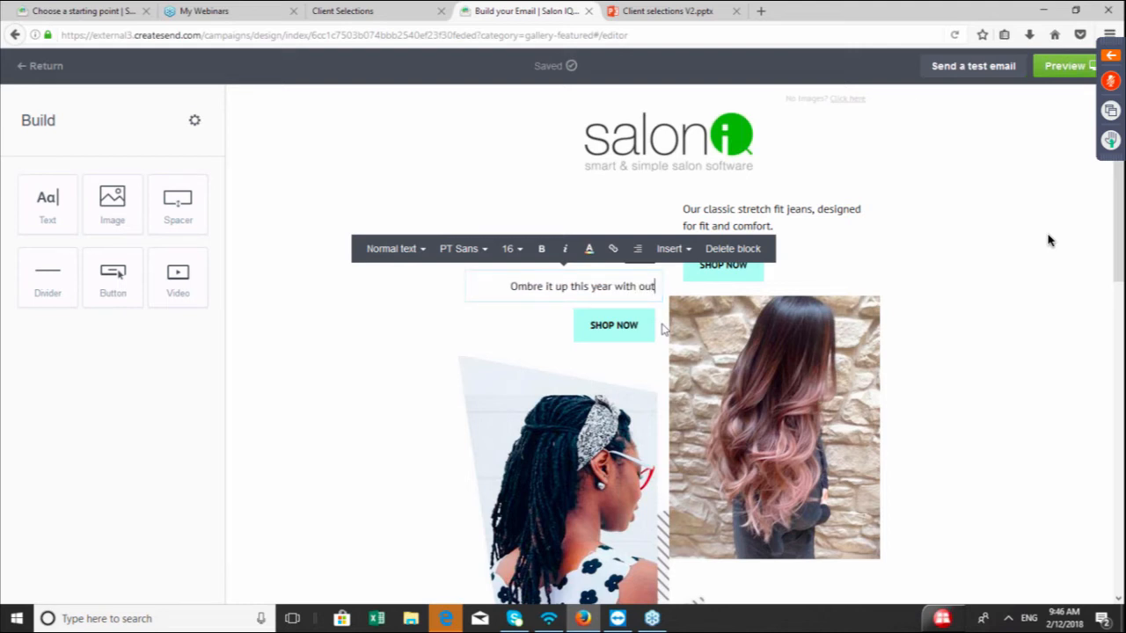
key("BackSpace")
type("r fan")
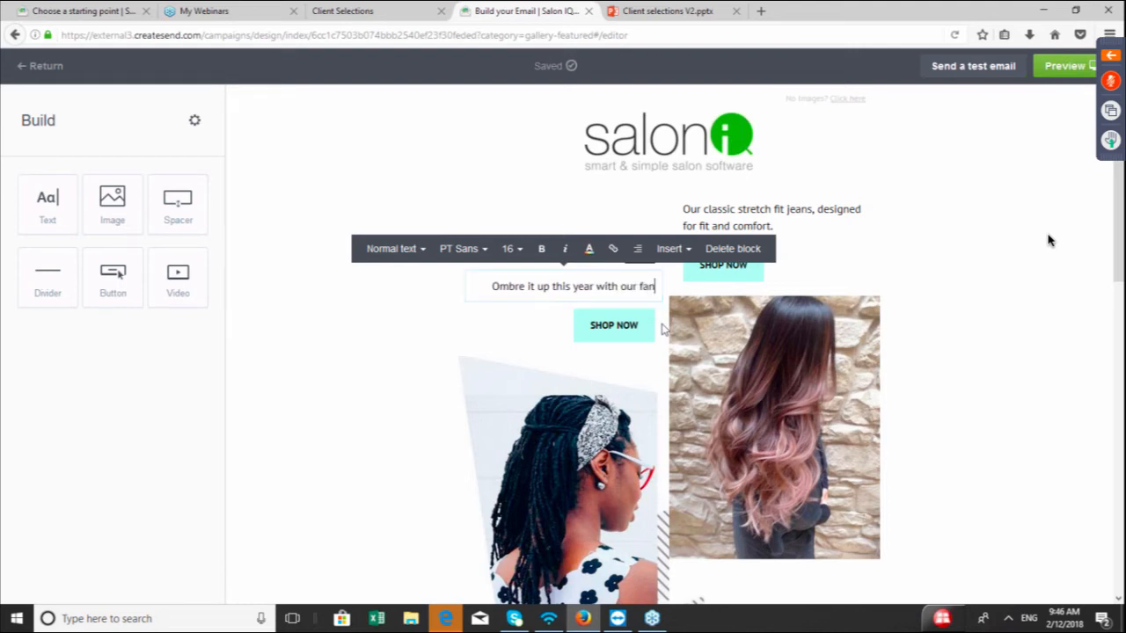
type("tasti")
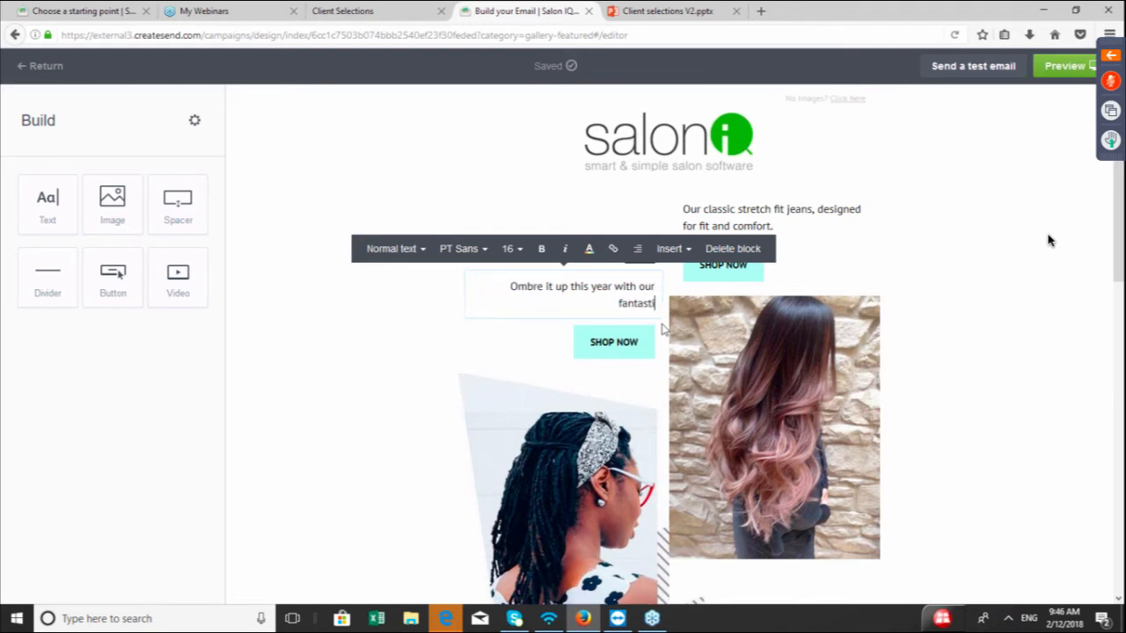
type("c colour ")
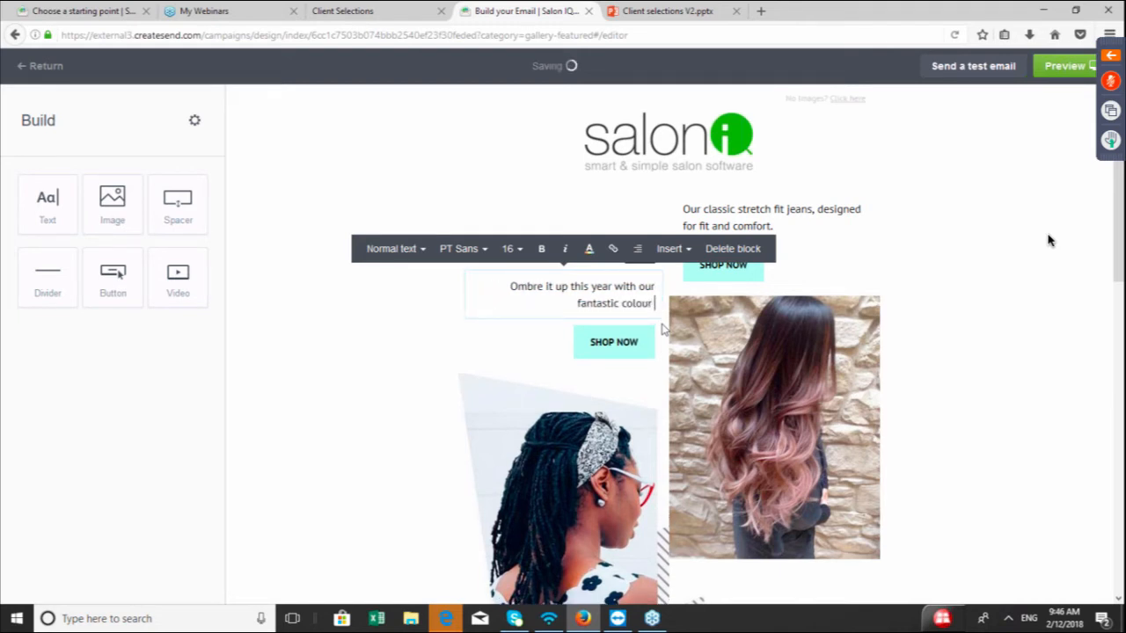
type("sale ")
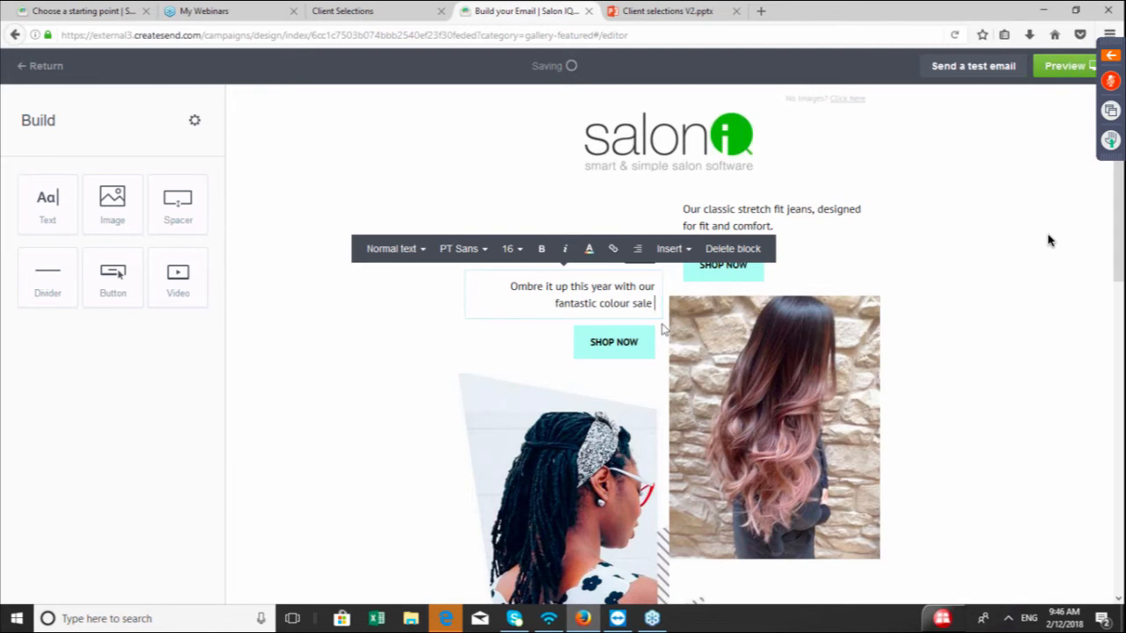
type("- c")
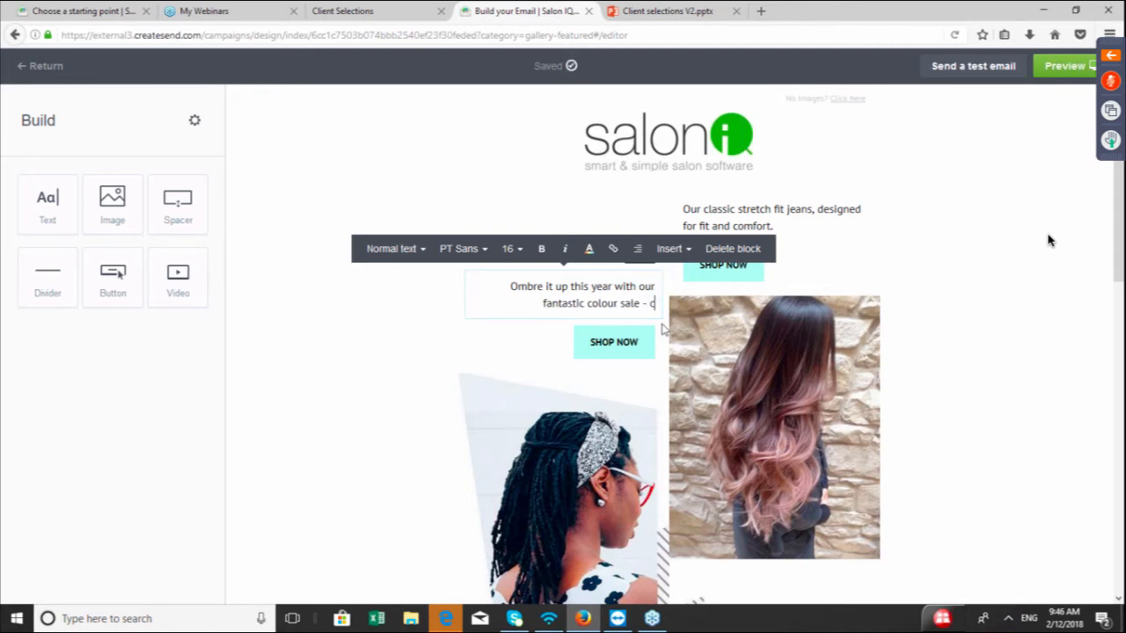
type("all salon for m")
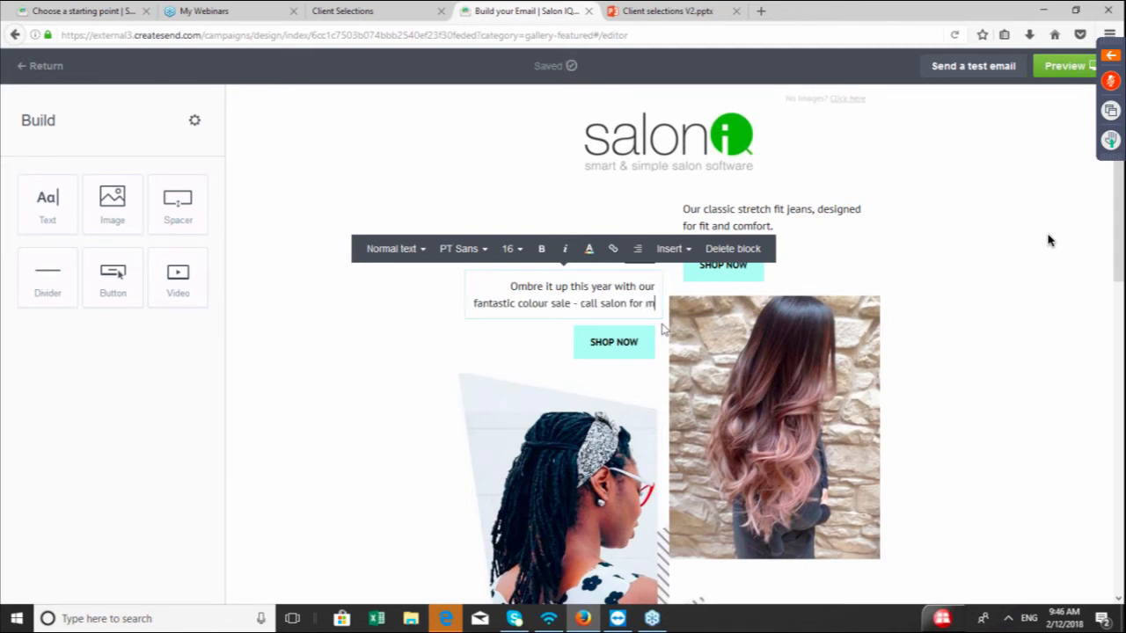
type("ore")
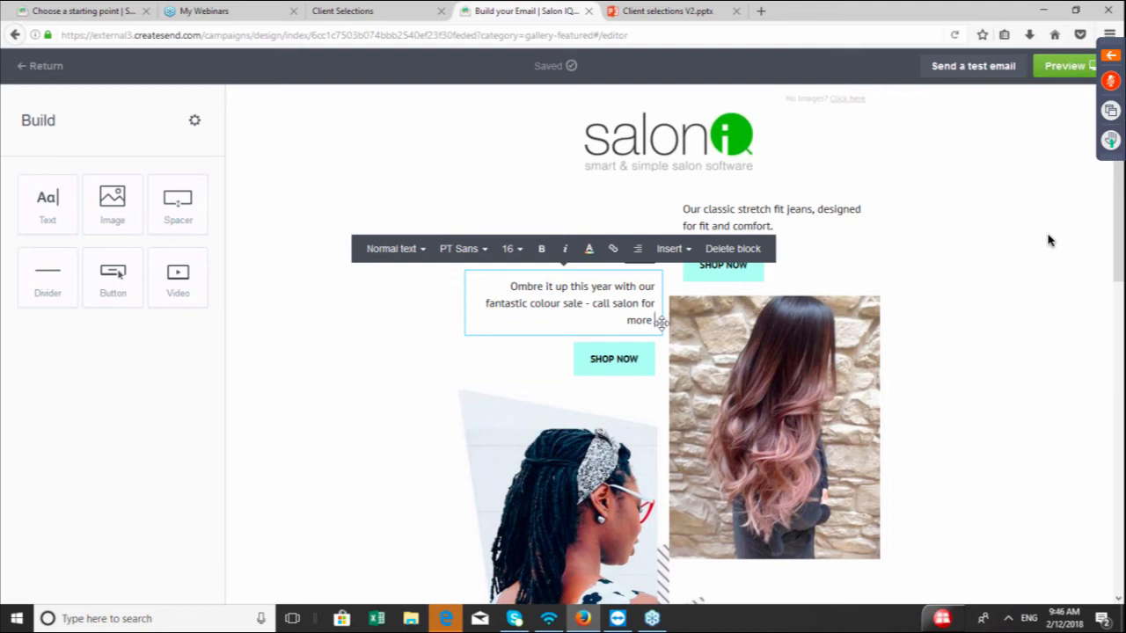
type("info")
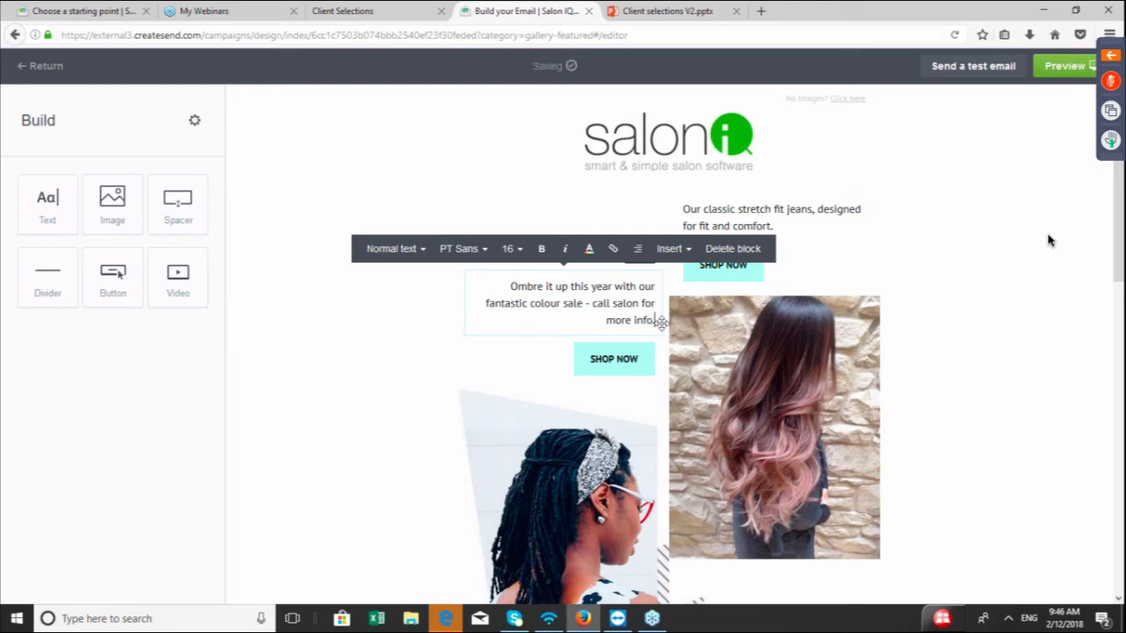
type(".")
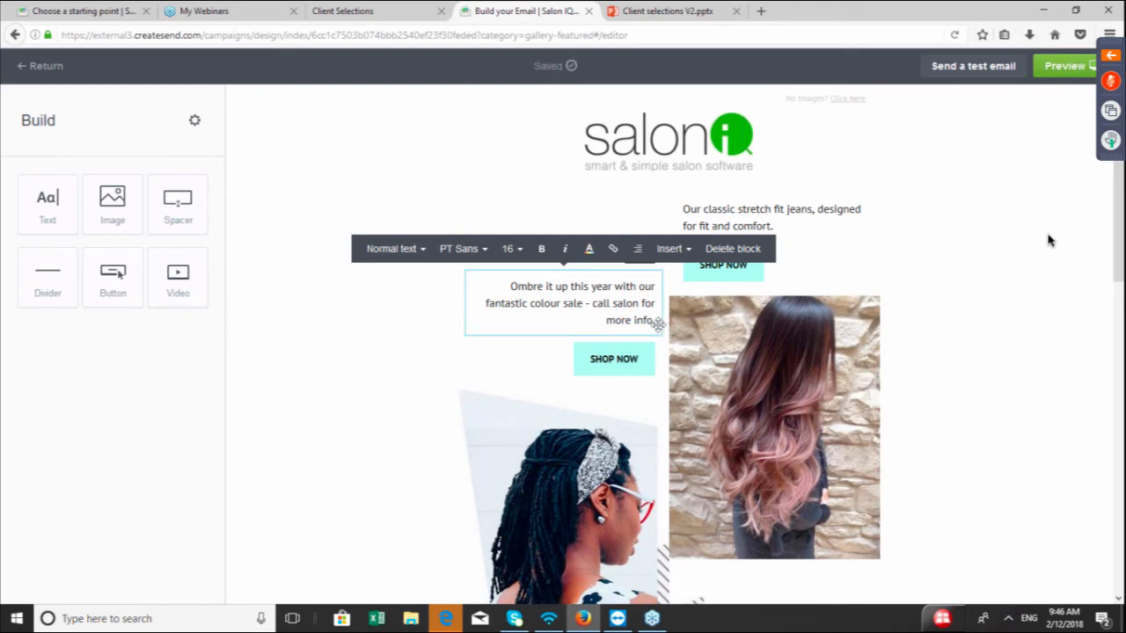
Add a button below the Free Delivery offer and set its text to "book online now"
left_click(618, 368)
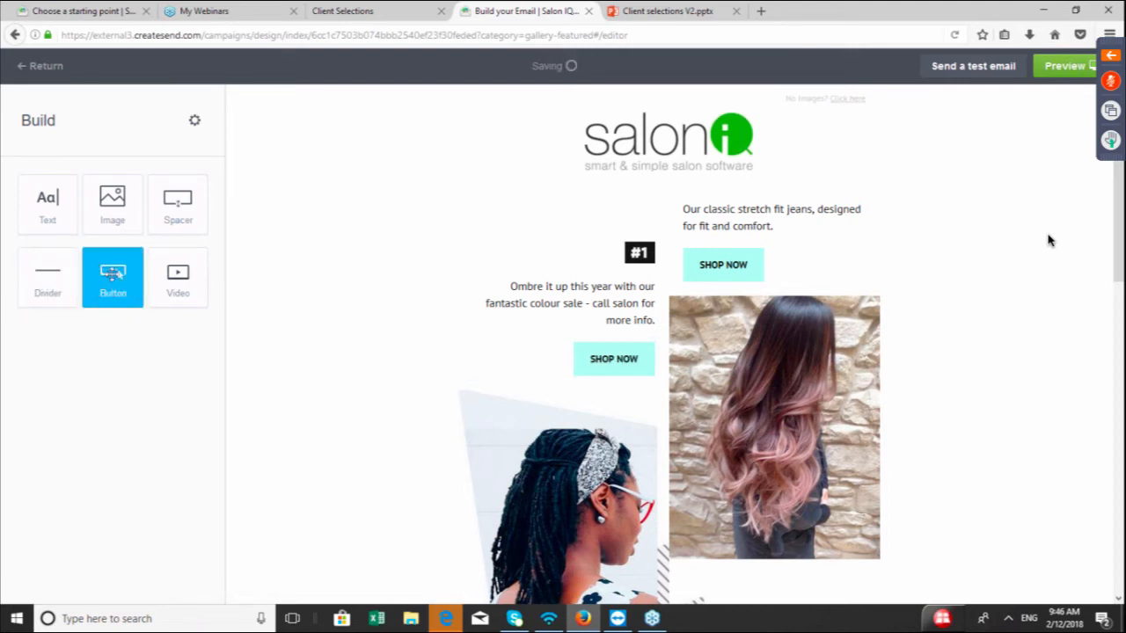
left_click(113, 274)
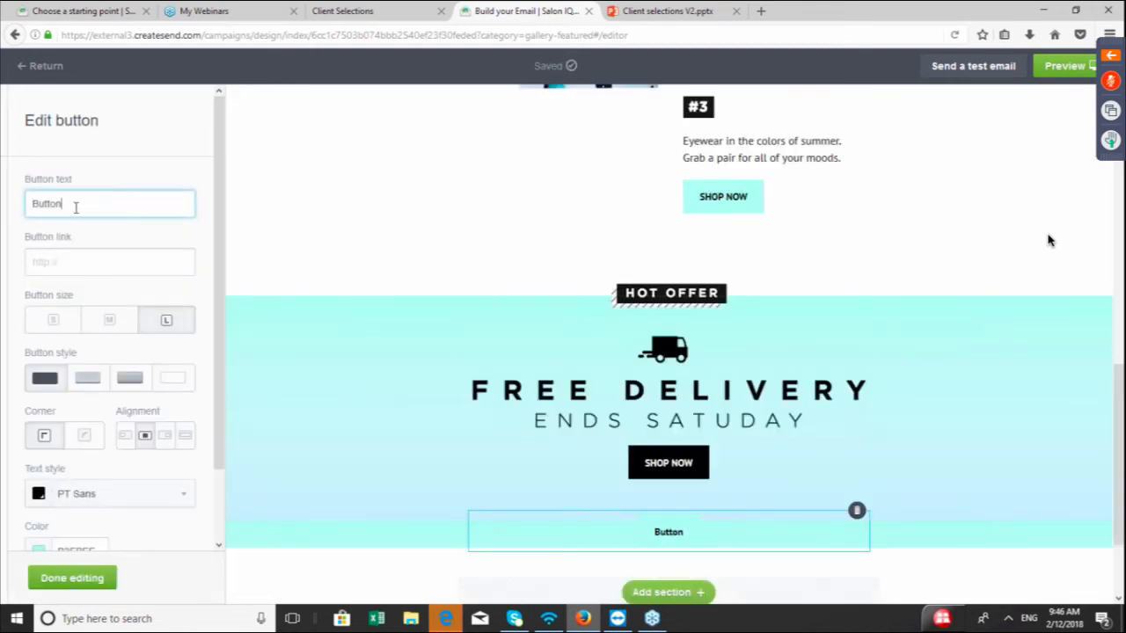
key("BackSpace")
key("BackSpace")
key("BackSpace")
key("BackSpace")
key("BackSpace")
key("BackSpace")
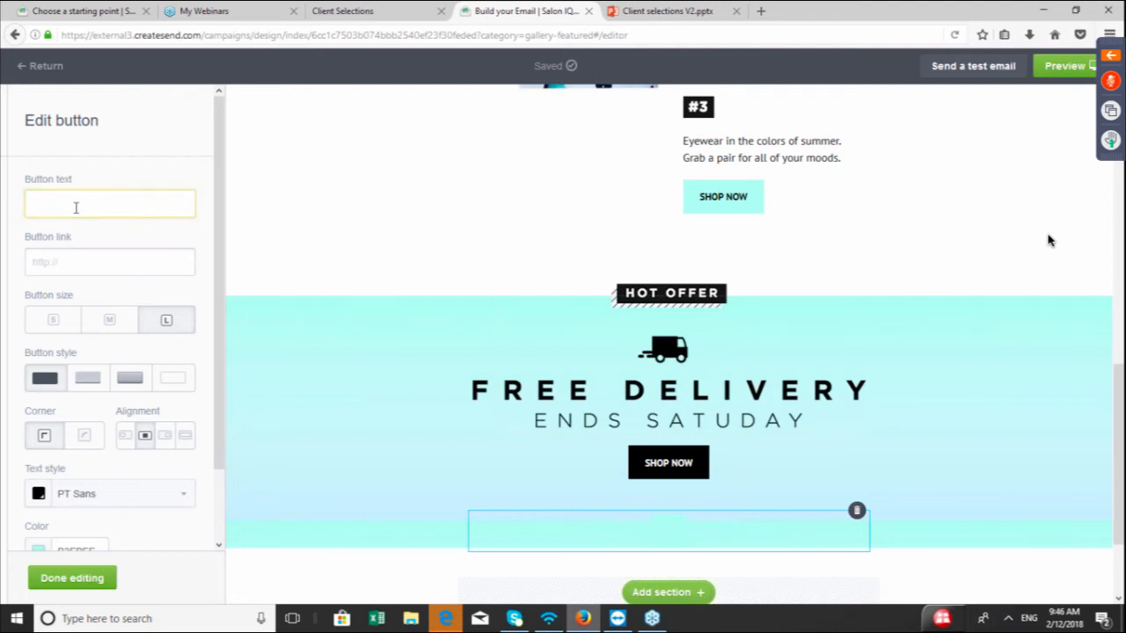
type("o")
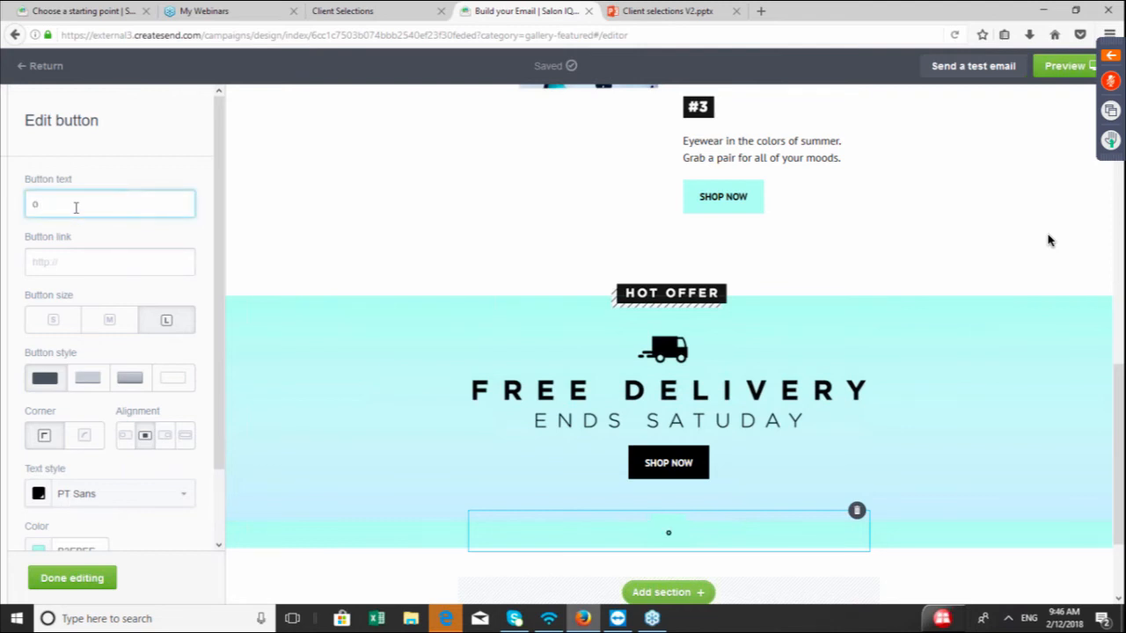
type("nline booking")
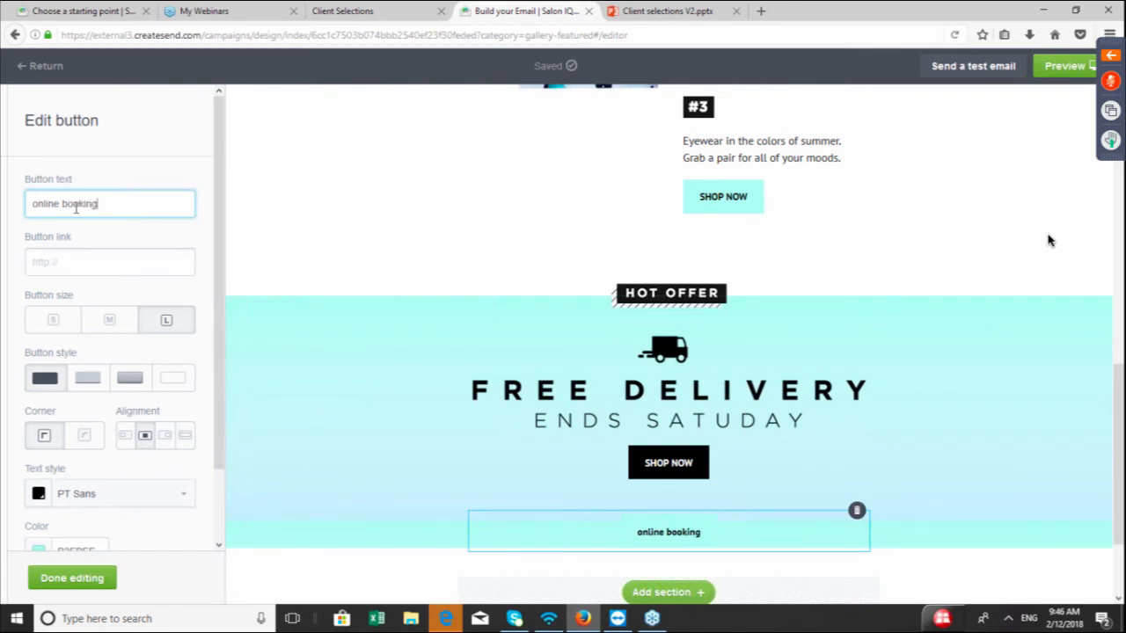
left_click(62, 206)
key("BackSpace")
key("BackSpace")
key("BackSpace")
key("BackSpace")
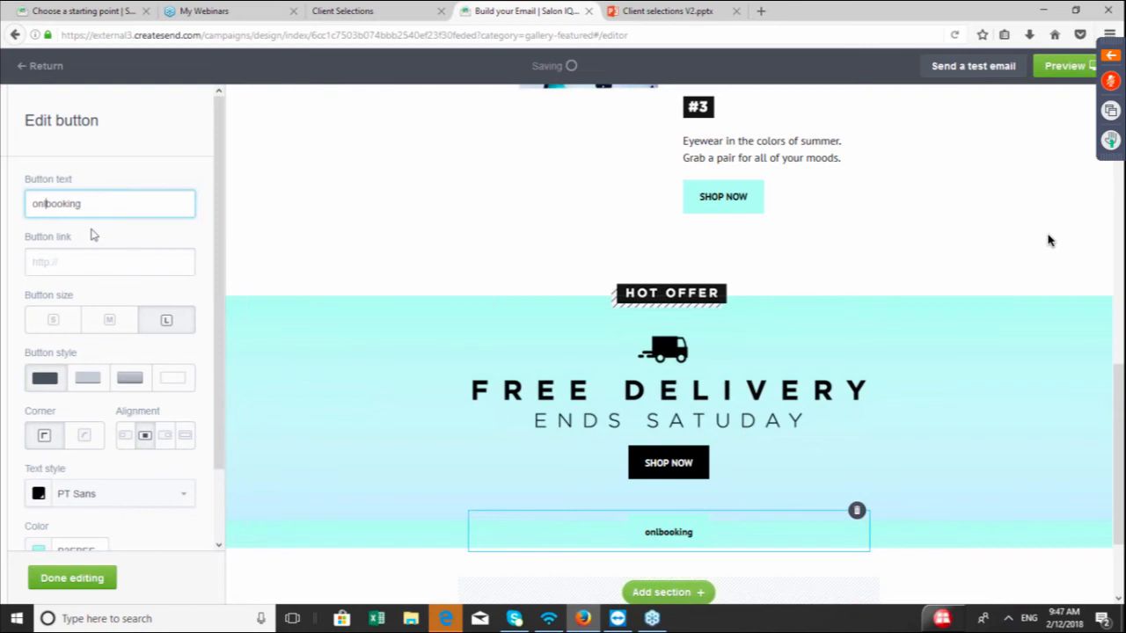
key("BackSpace")
key("BackSpace")
key("BackSpace")
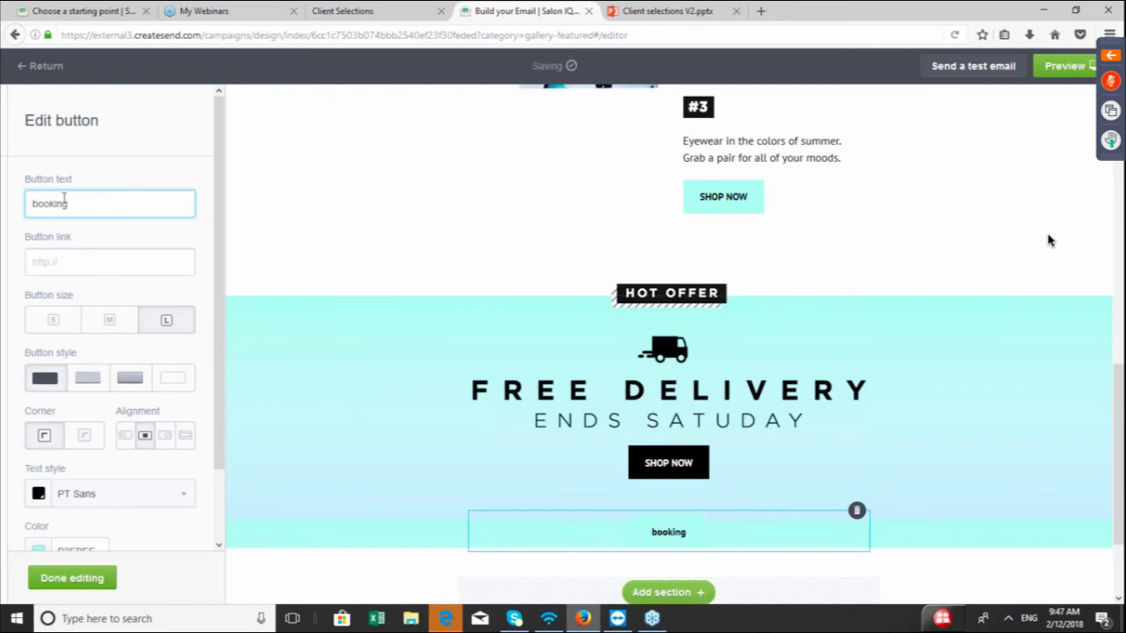
left_click(81, 203)
key("BackSpace")
key("BackSpace")
key("BackSpace")
key("BackSpace")
type("k online now")
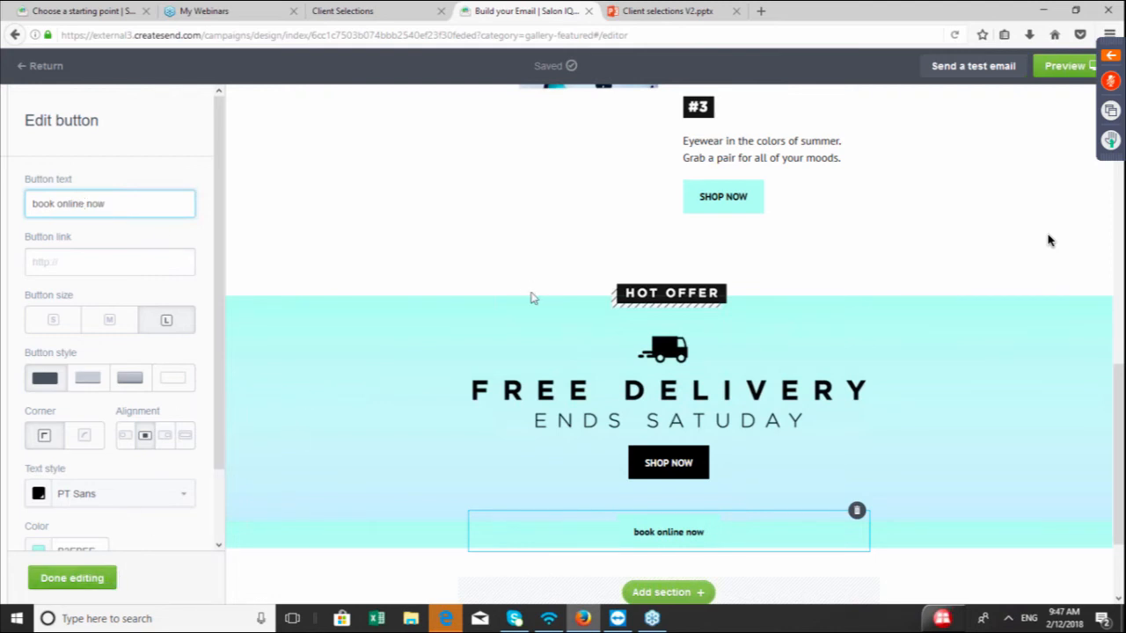
left_click(517, 256)
Add a second button beneath it with the text "Book online" and finish editing
scroll(517, 256, "up", 6)
scroll(369, 256, "up", 1)
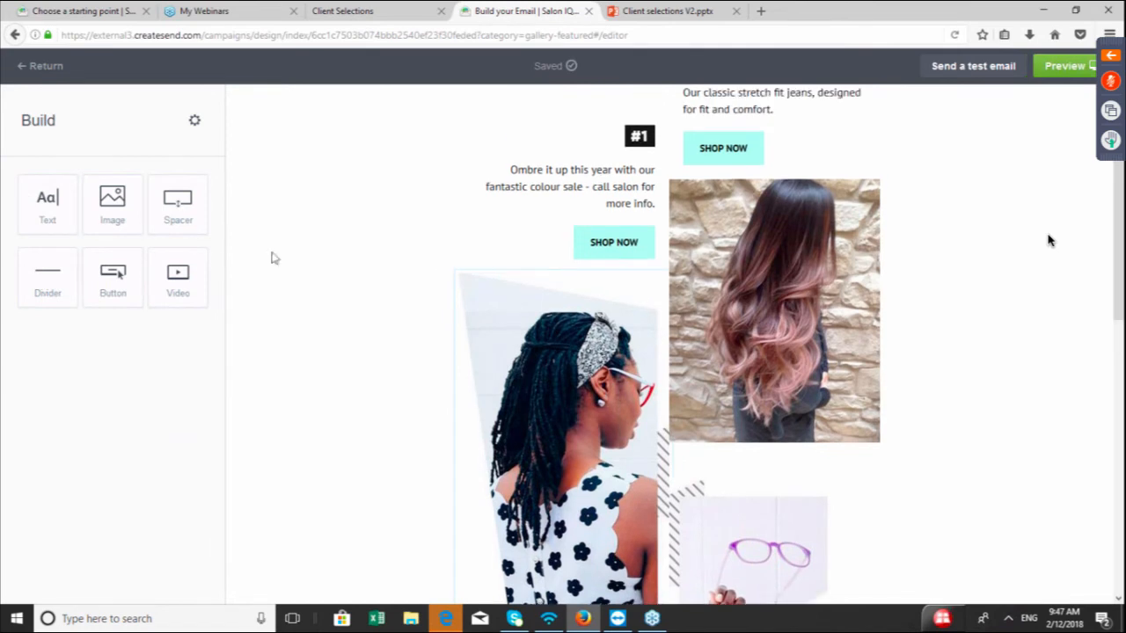
scroll(651, 249, "up", 3)
left_click(651, 250)
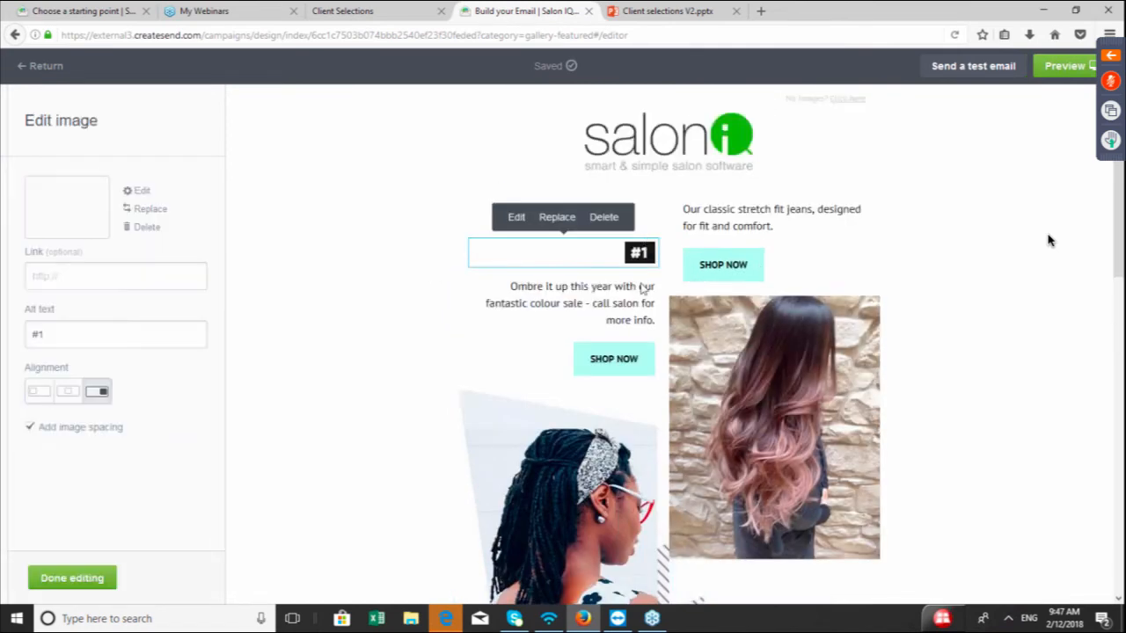
left_click(630, 363)
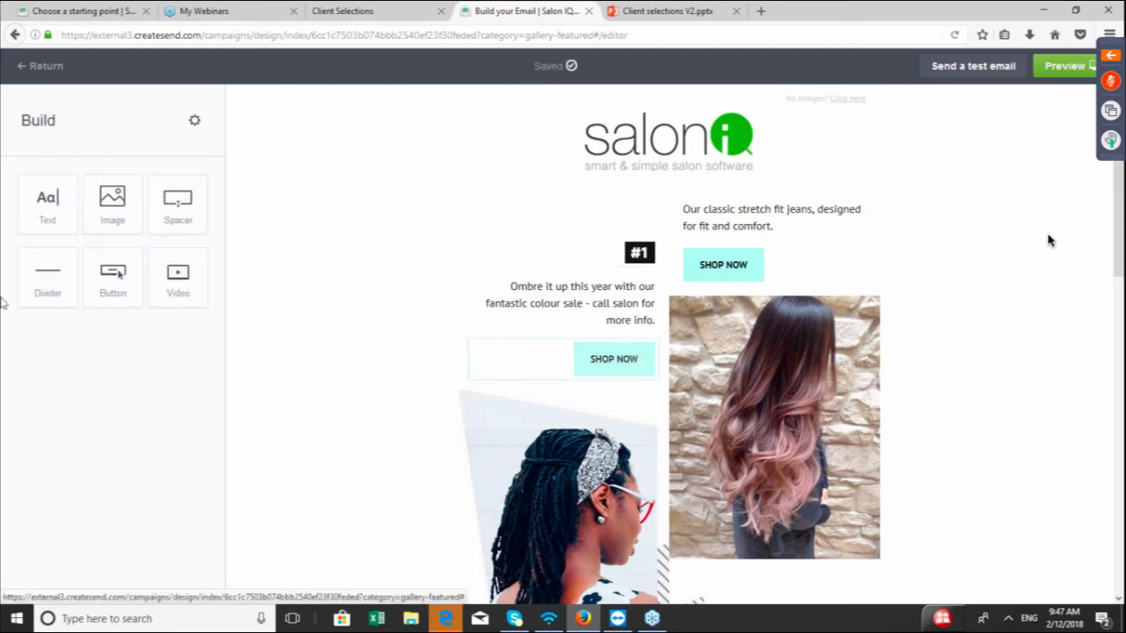
left_click(115, 286)
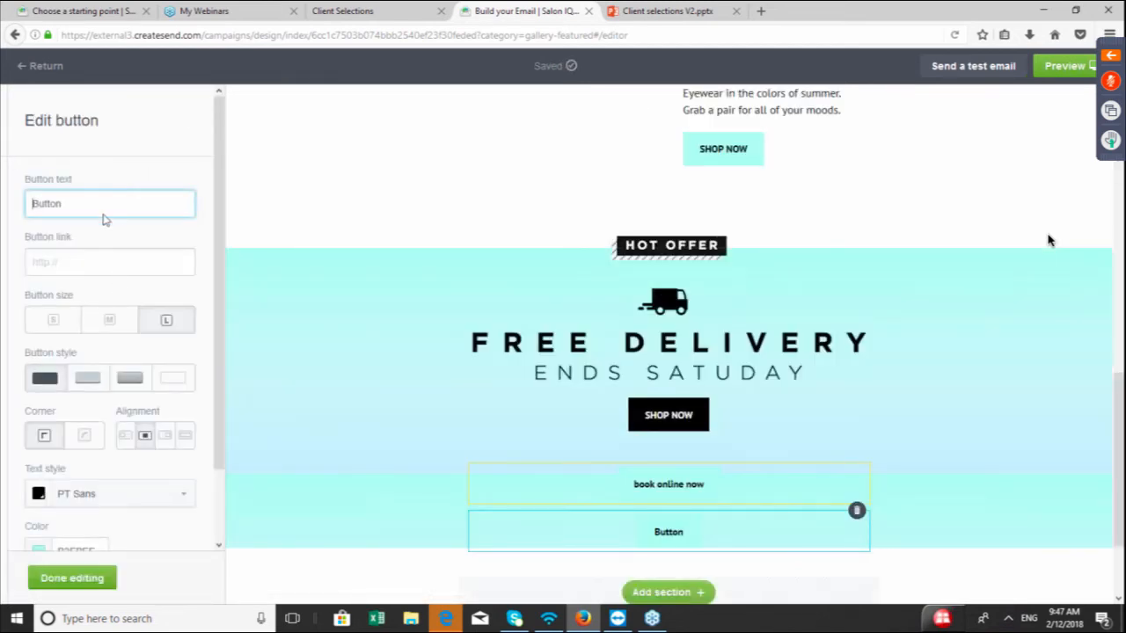
left_click(100, 204)
key("BackSpace")
key("BackSpace")
key("BackSpace")
key("BackSpace")
key("BackSpace")
type("oo")
key("BackSpace")
type("ok online")
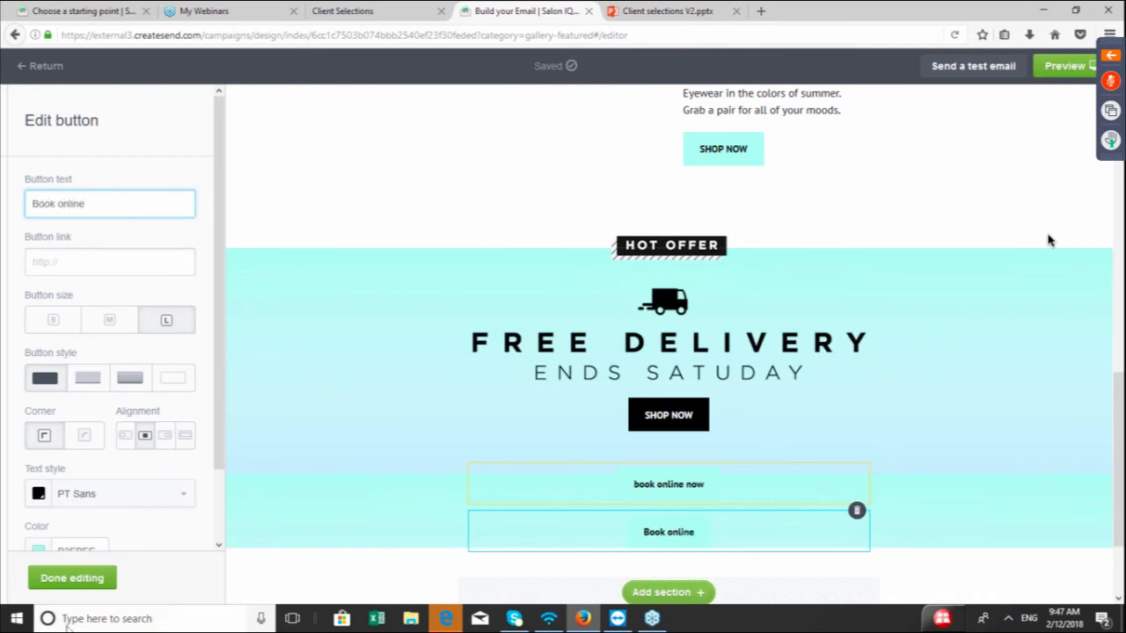
left_click(94, 263)
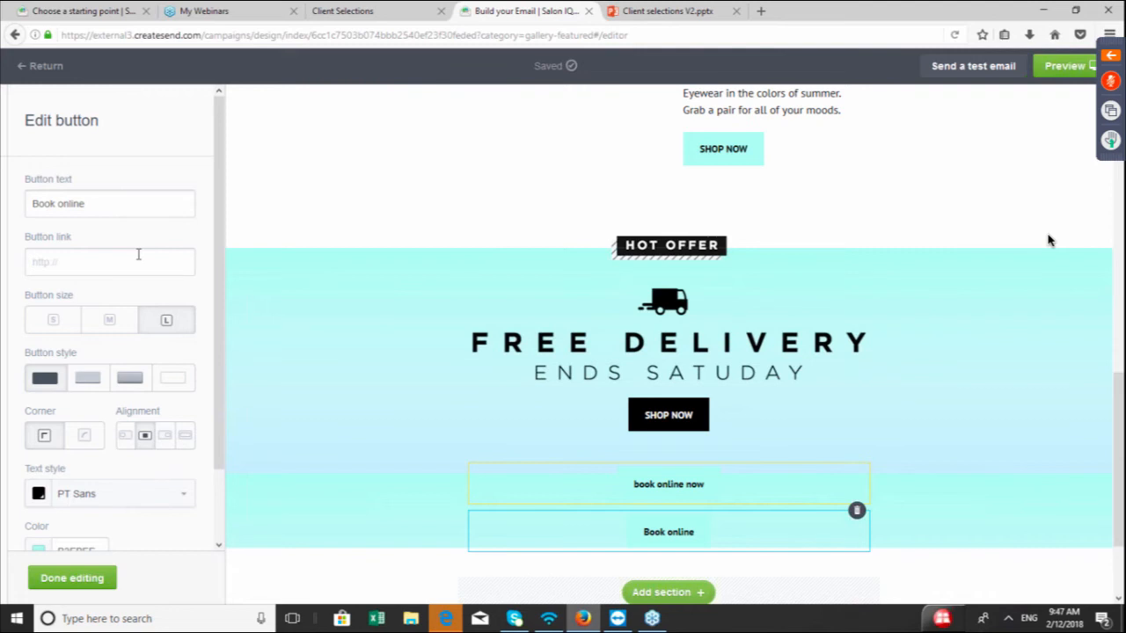
left_click(83, 578)
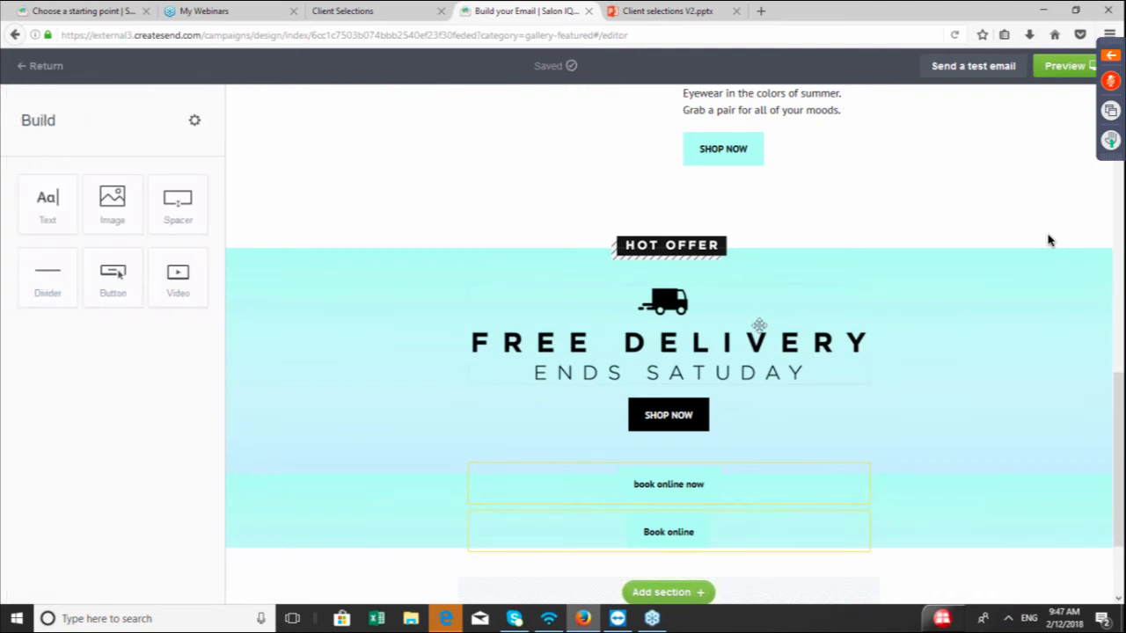
scroll(759, 325, "up", 5)
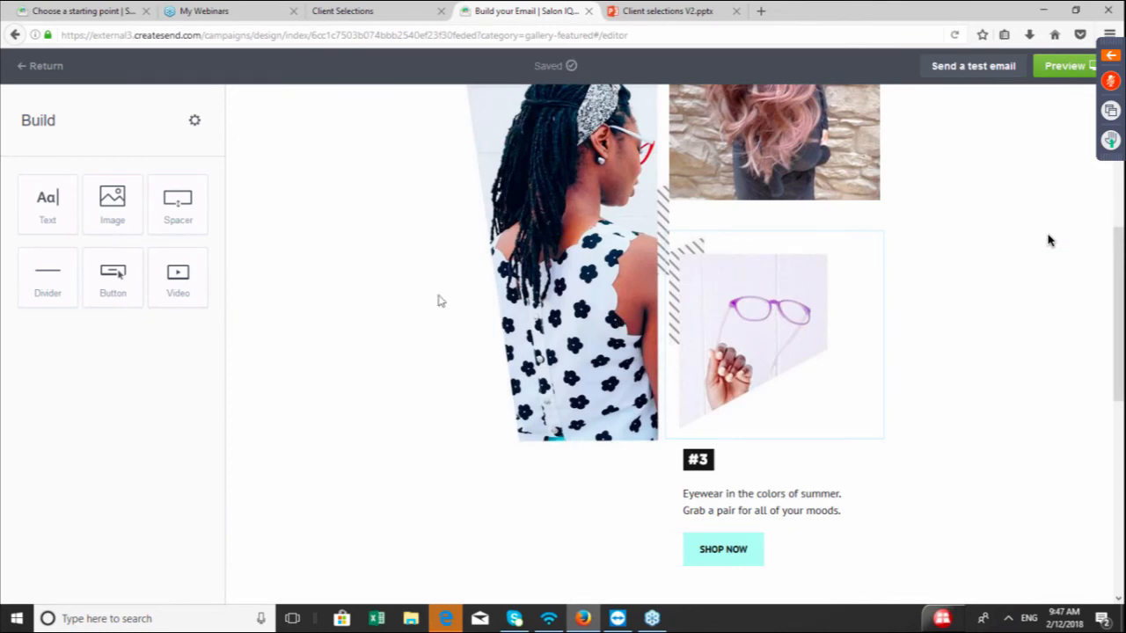
scroll(440, 301, "up", 3)
scroll(393, 291, "up", 2)
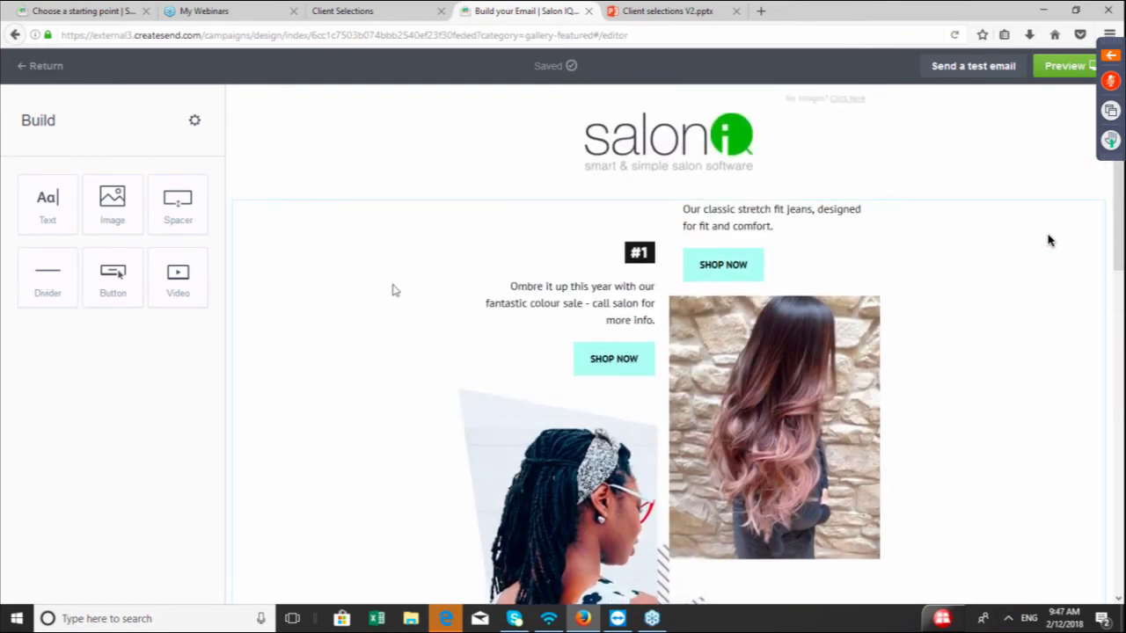
scroll(393, 290, "down", 1)
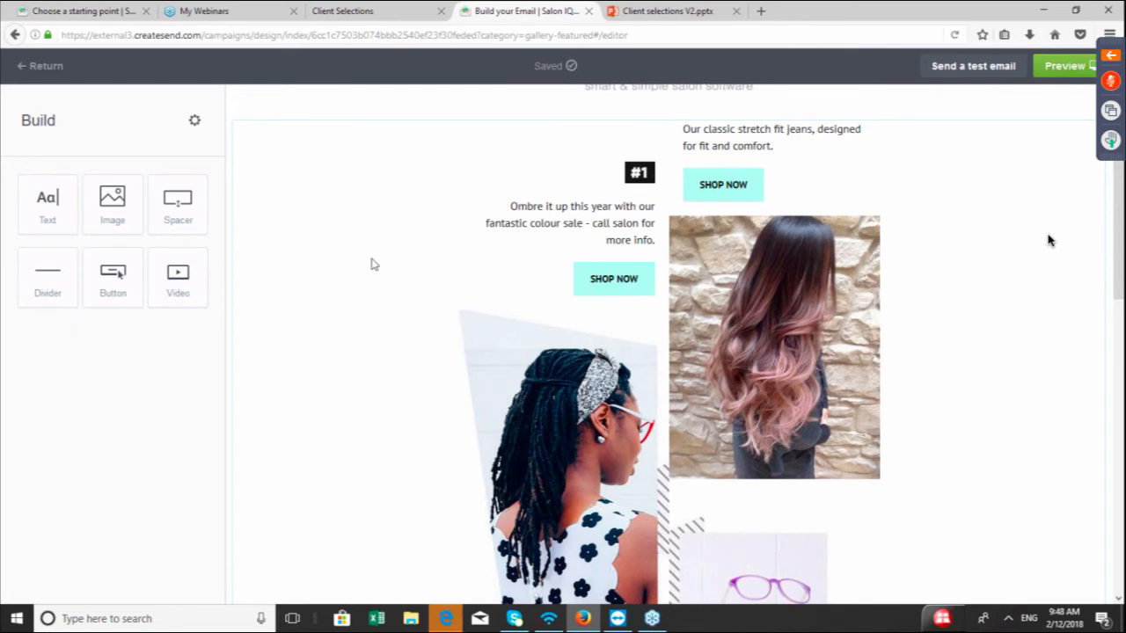
Delete the braided-hair model image below the #1 section's button
scroll(371, 264, "down", 3)
left_click(528, 290)
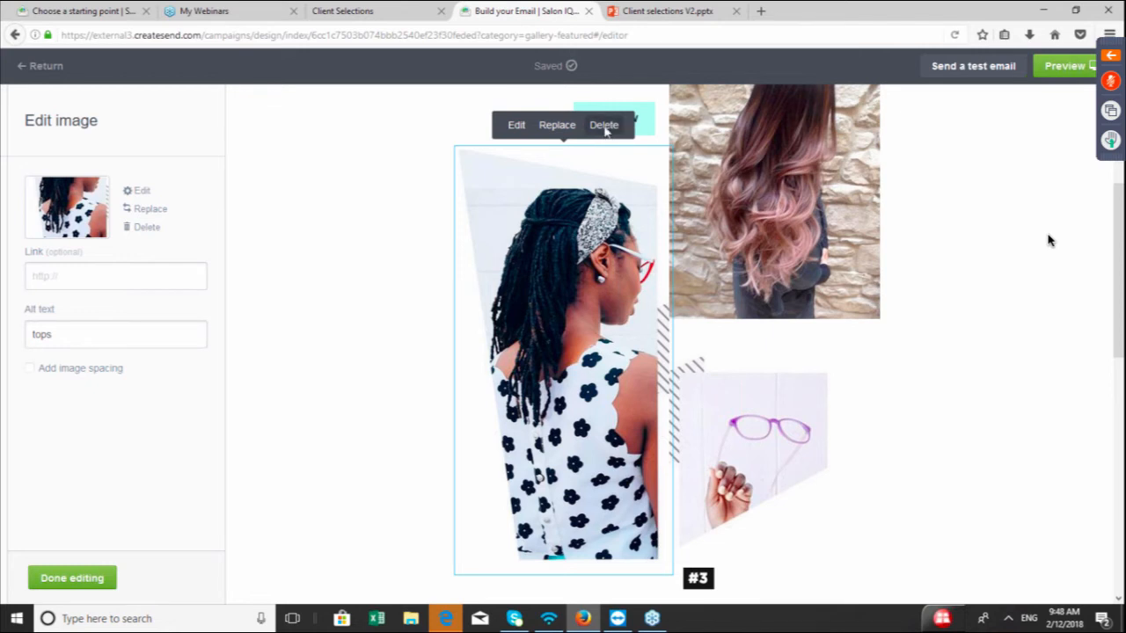
left_click(604, 128)
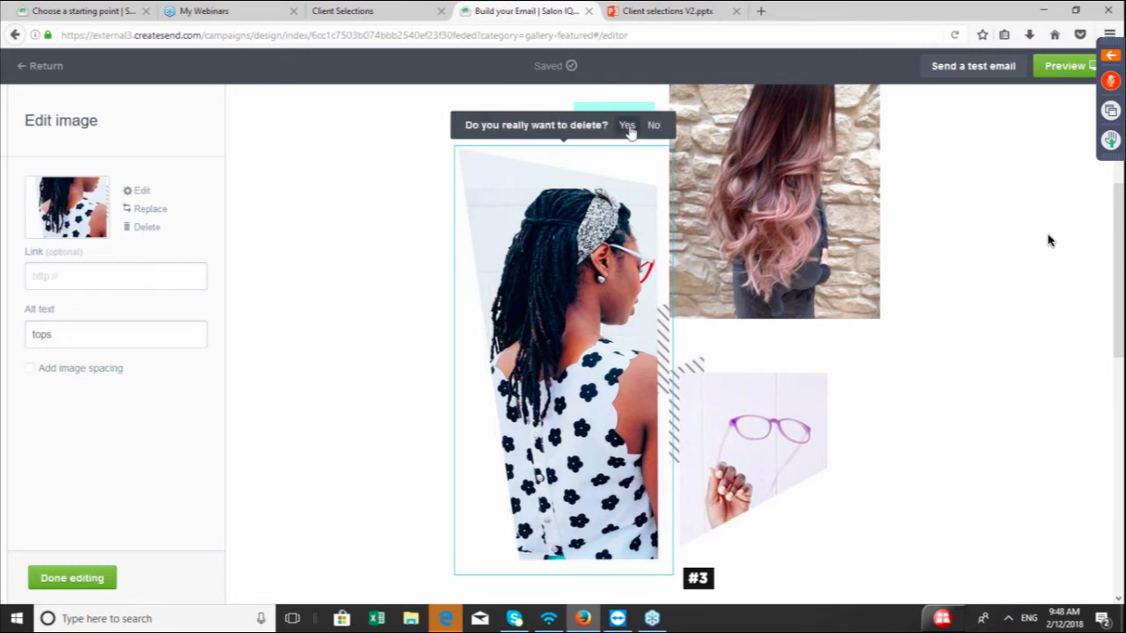
left_click(627, 126)
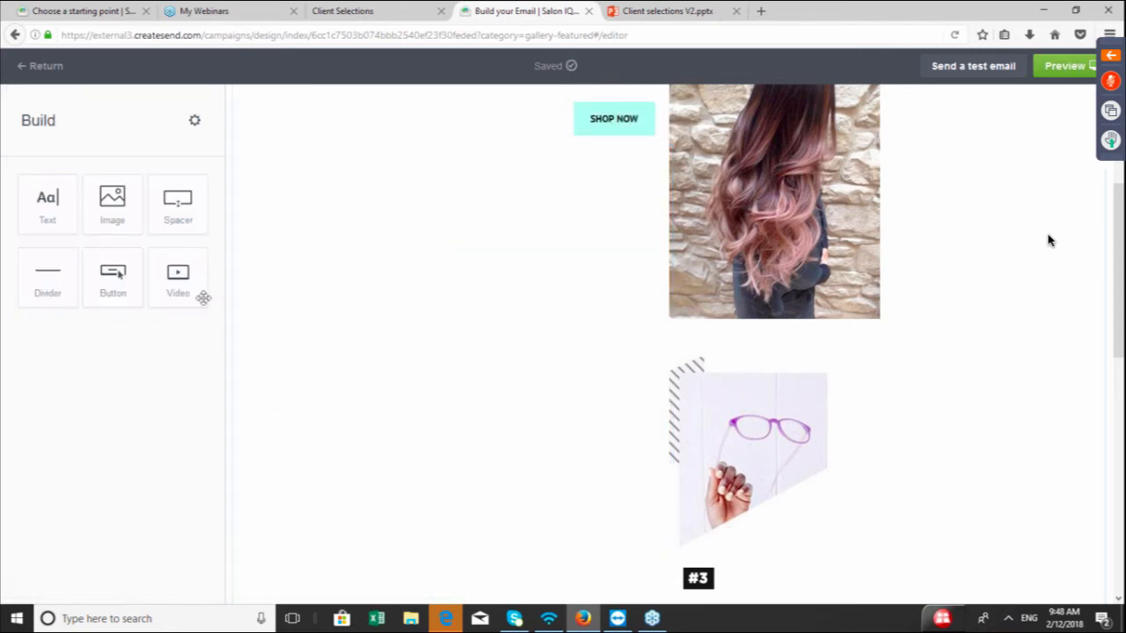
Add an image block in its place and upload the 34-Hair-Color-Trends-2018 picture into it
left_click_drag(117, 205, 586, 235)
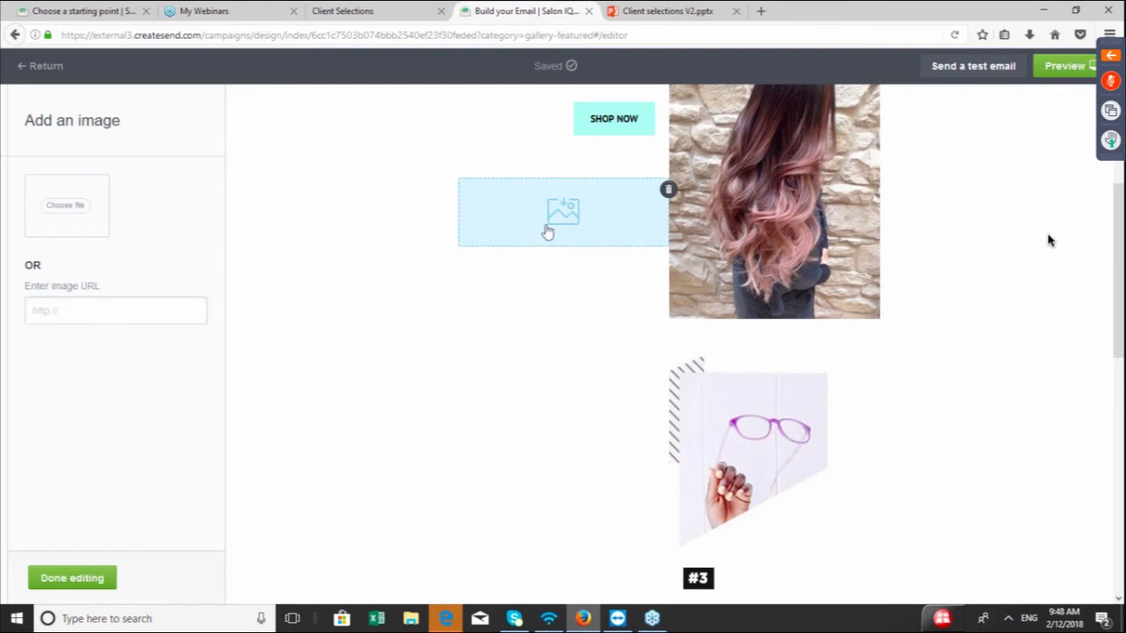
left_click(75, 213)
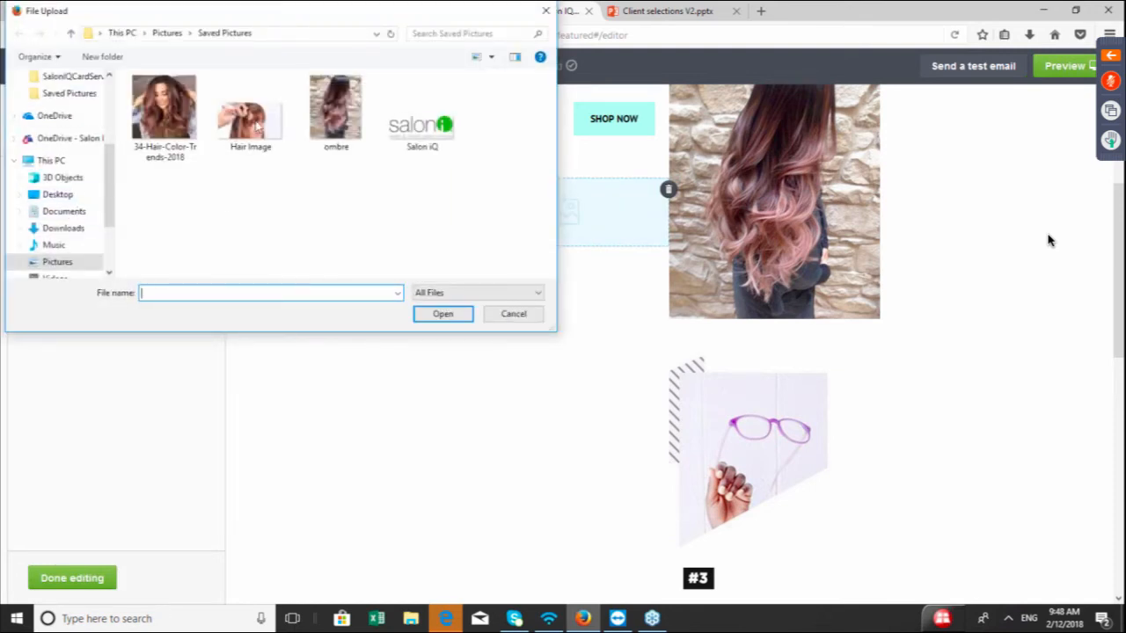
left_click(166, 118)
double_click(167, 120)
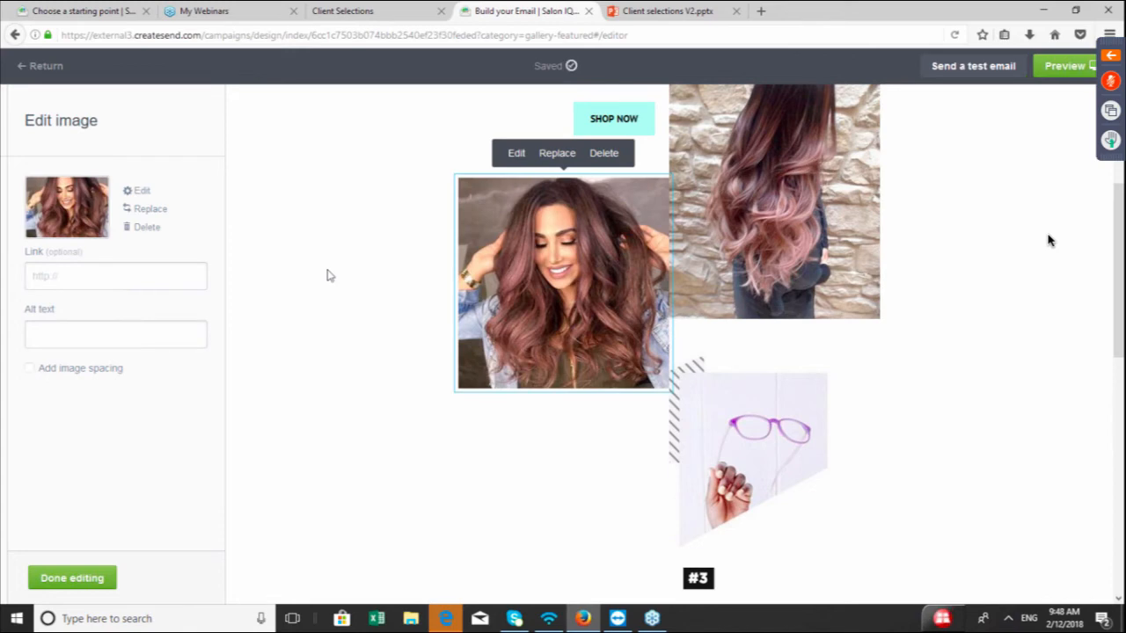
Delete the glasses image in the #3 section beneath the ombre photo
scroll(365, 422, "up", 3)
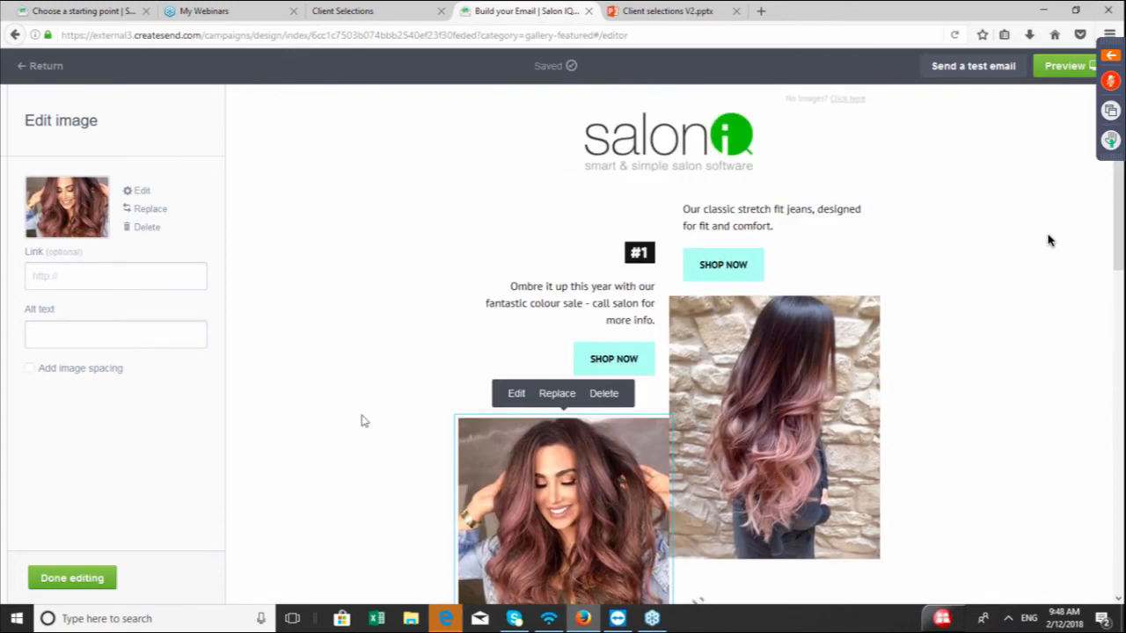
scroll(364, 422, "down", 4)
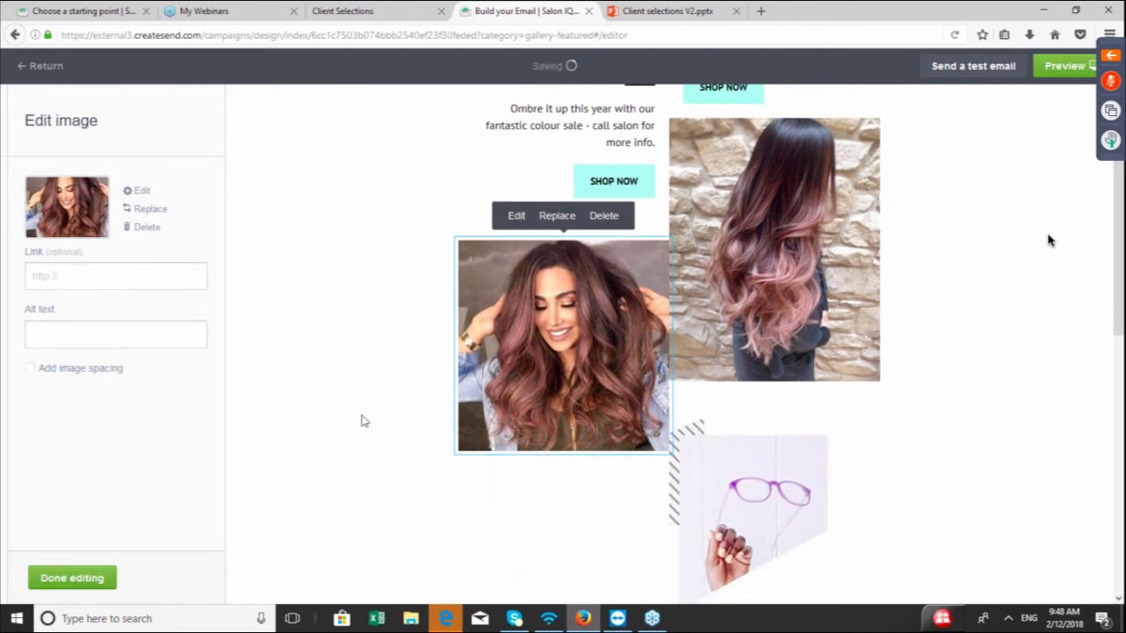
left_click(774, 366)
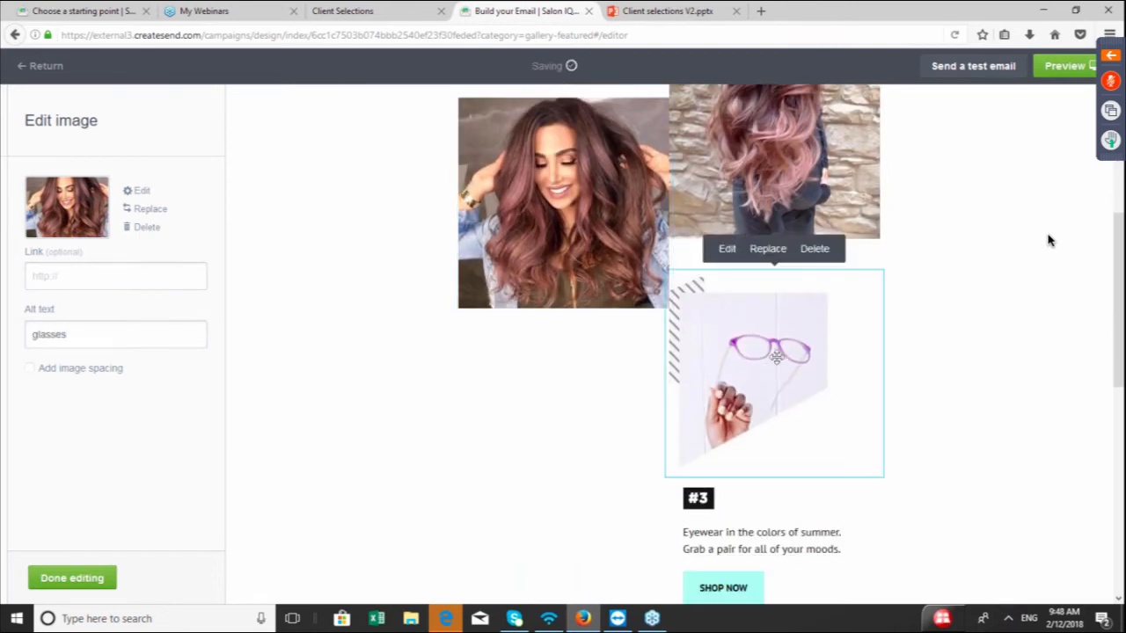
left_click(815, 250)
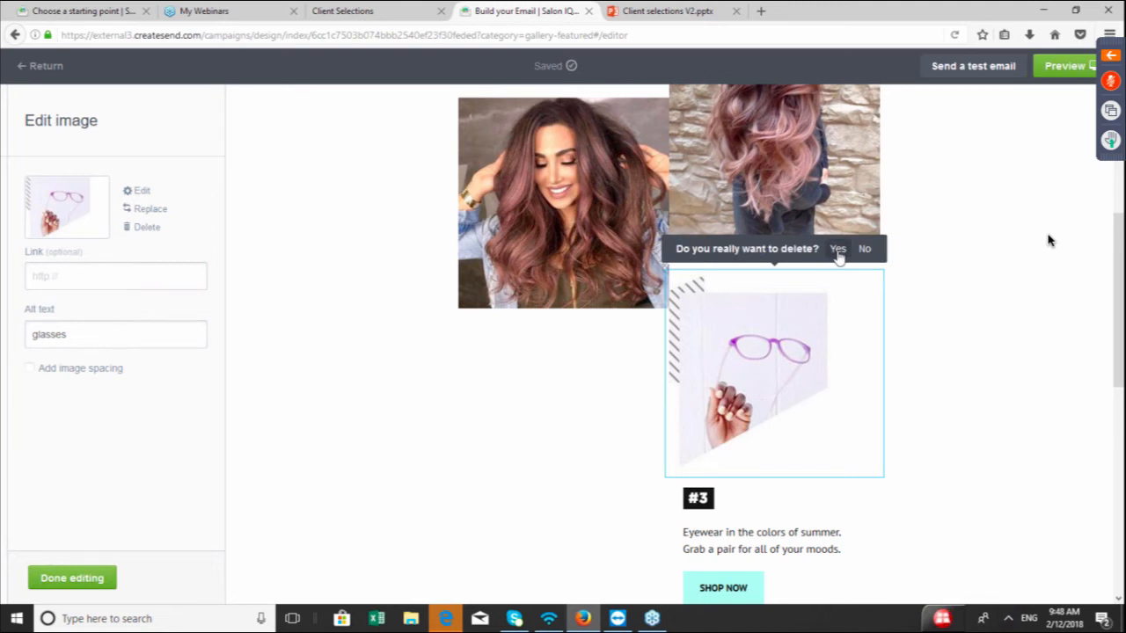
left_click(837, 251)
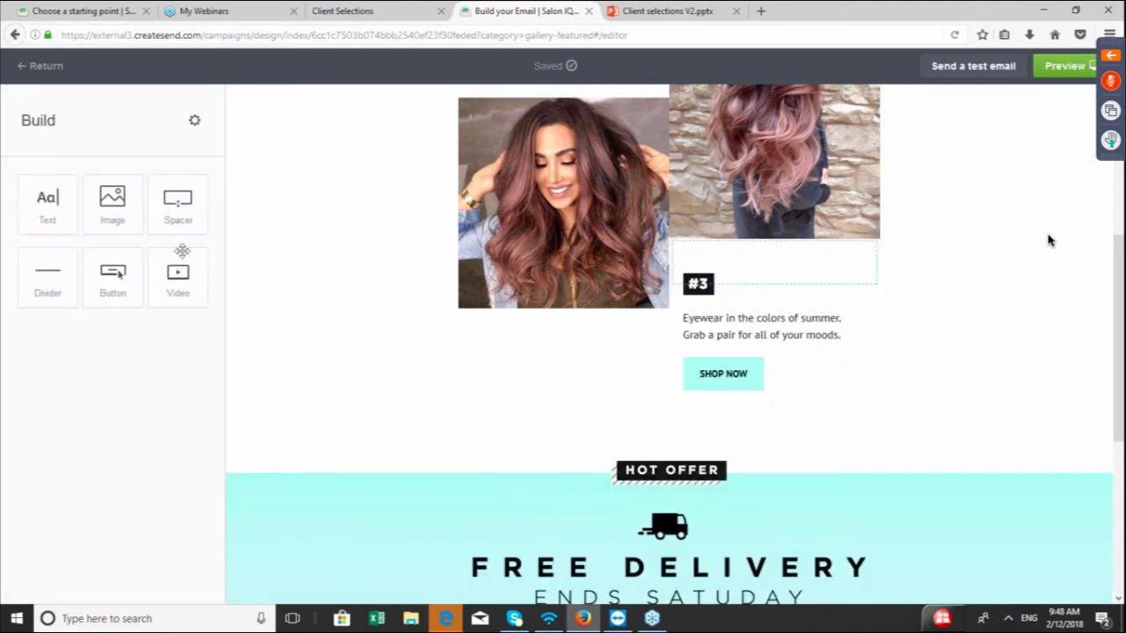
Add an image block below the #3 label and upload the Hair Image picture into it
left_click_drag(111, 200, 774, 306)
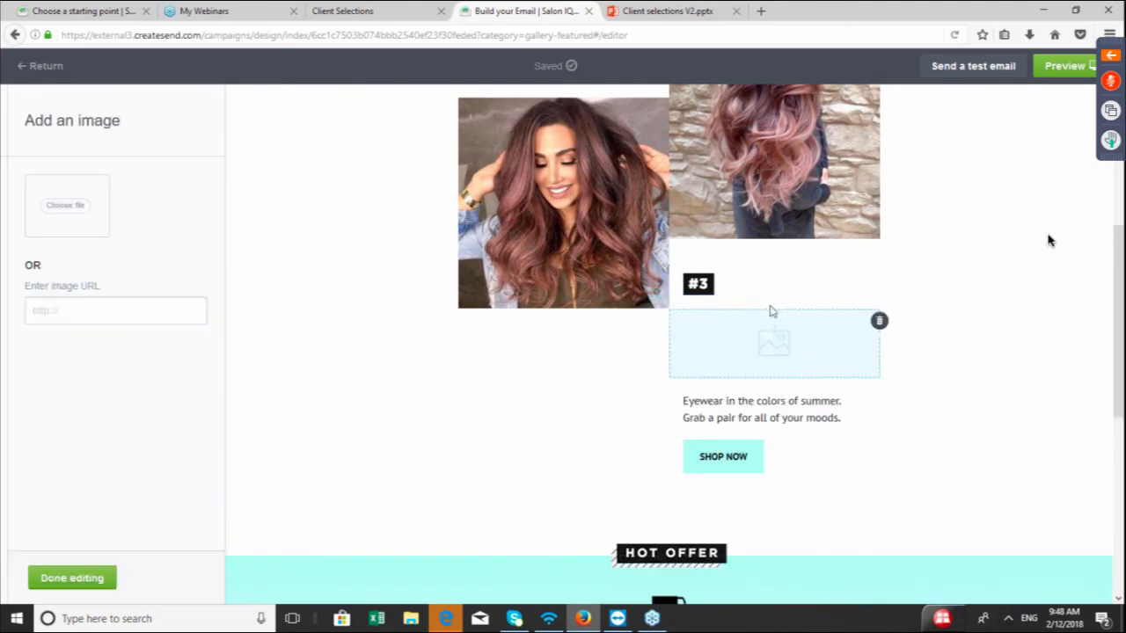
left_click(67, 211)
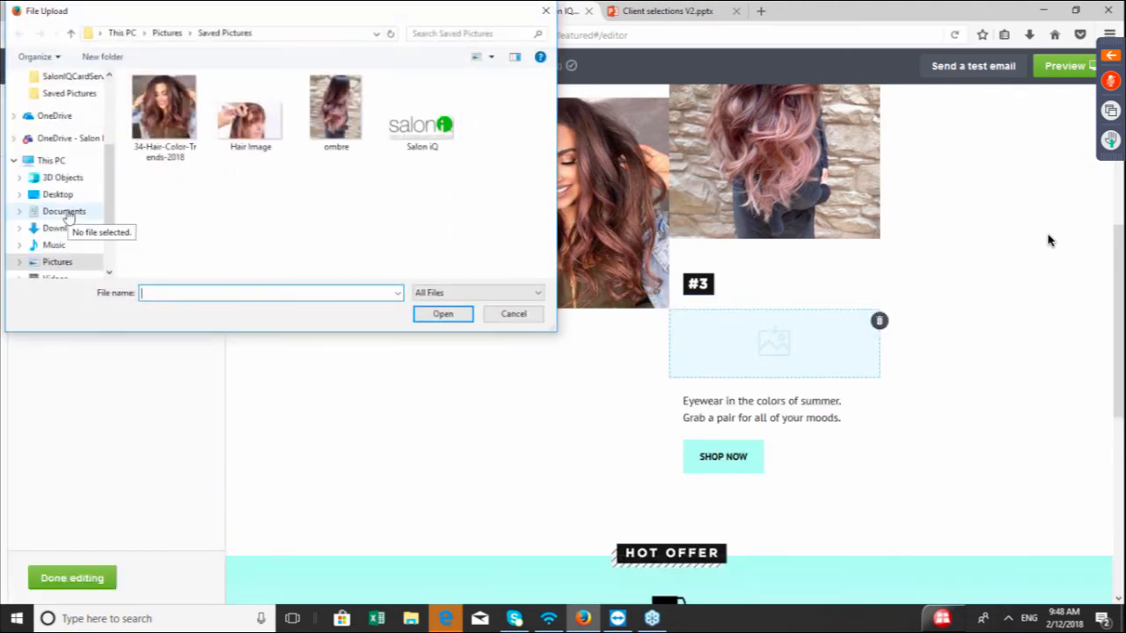
left_click(264, 130)
double_click(264, 130)
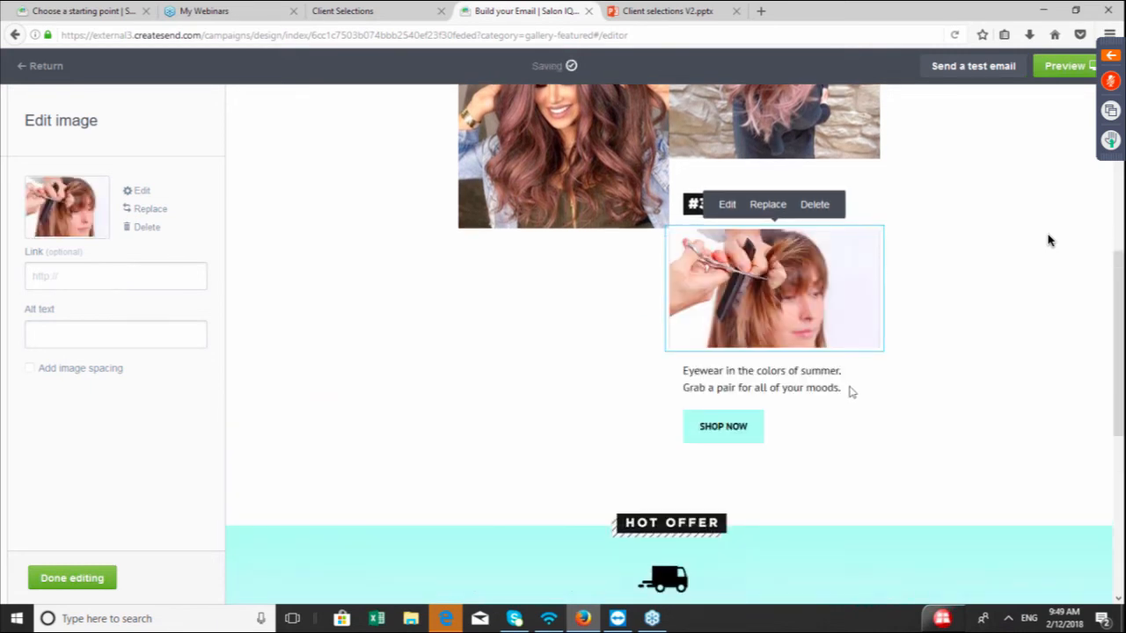
Delete the Free Delivery Ends Saturday banner image from the Hot Offer section
scroll(1048, 240, "up", 5)
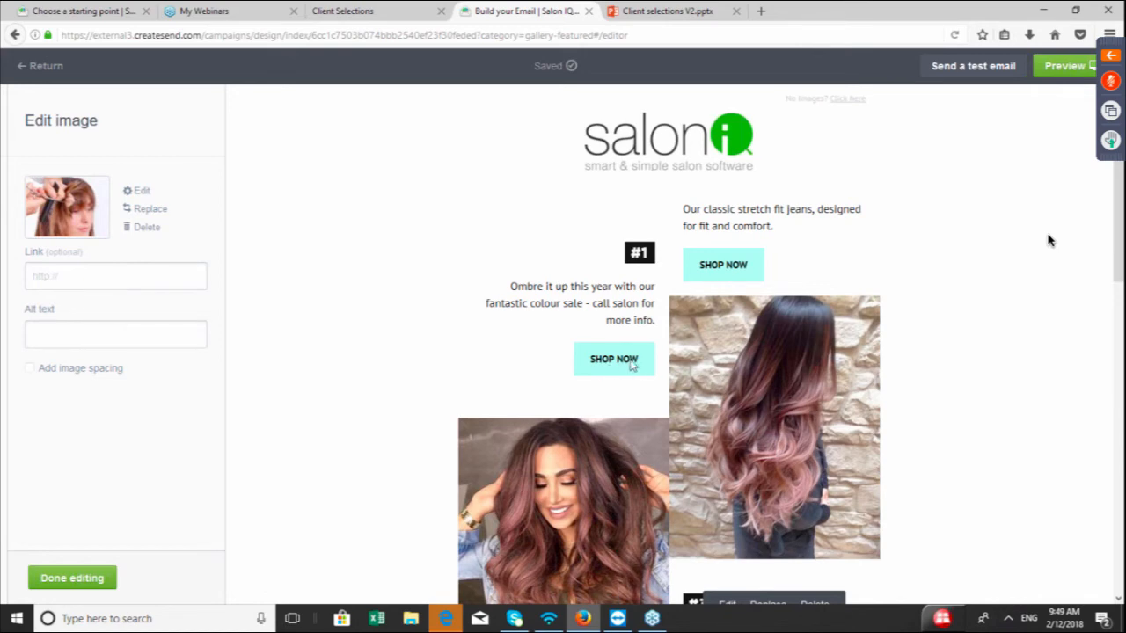
scroll(1047, 240, "down", 4)
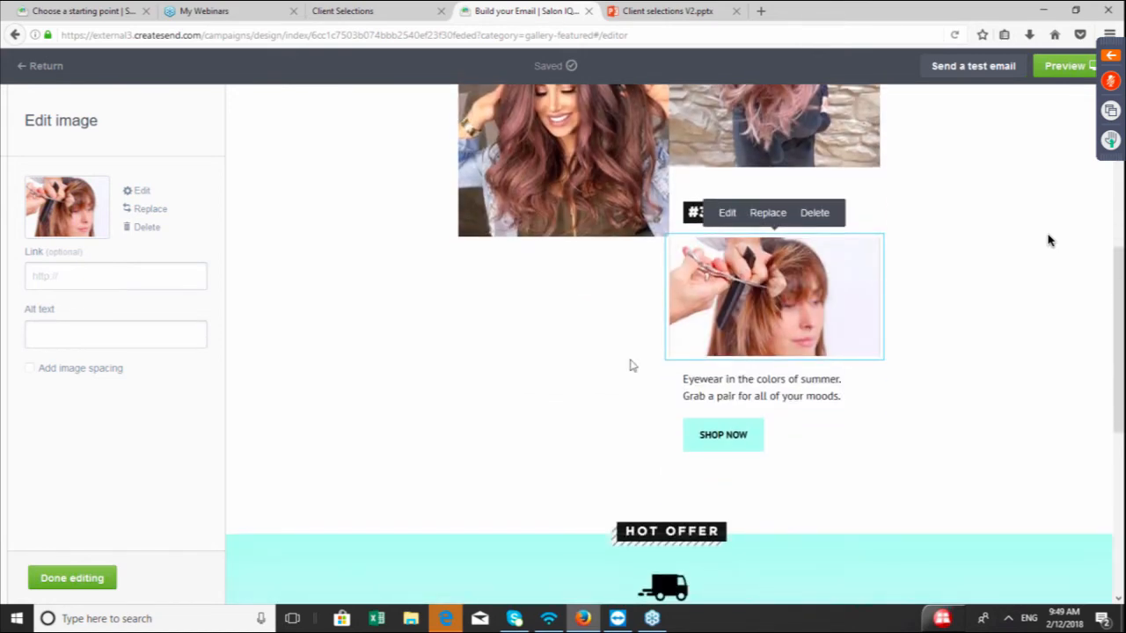
scroll(731, 459, "down", 1)
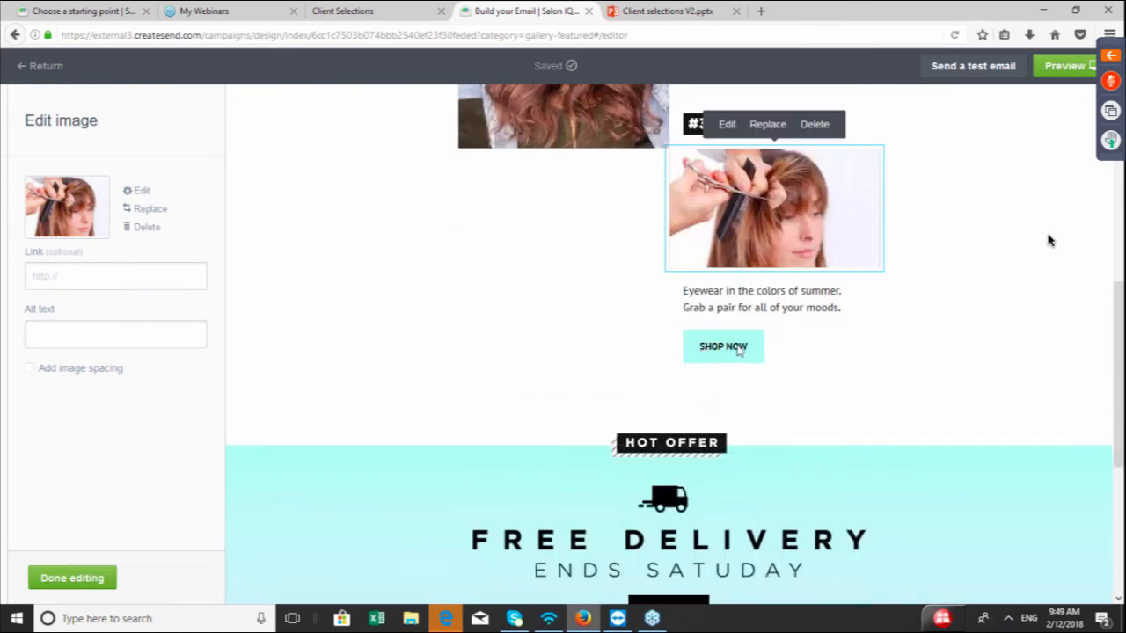
scroll(732, 372, "down", 2)
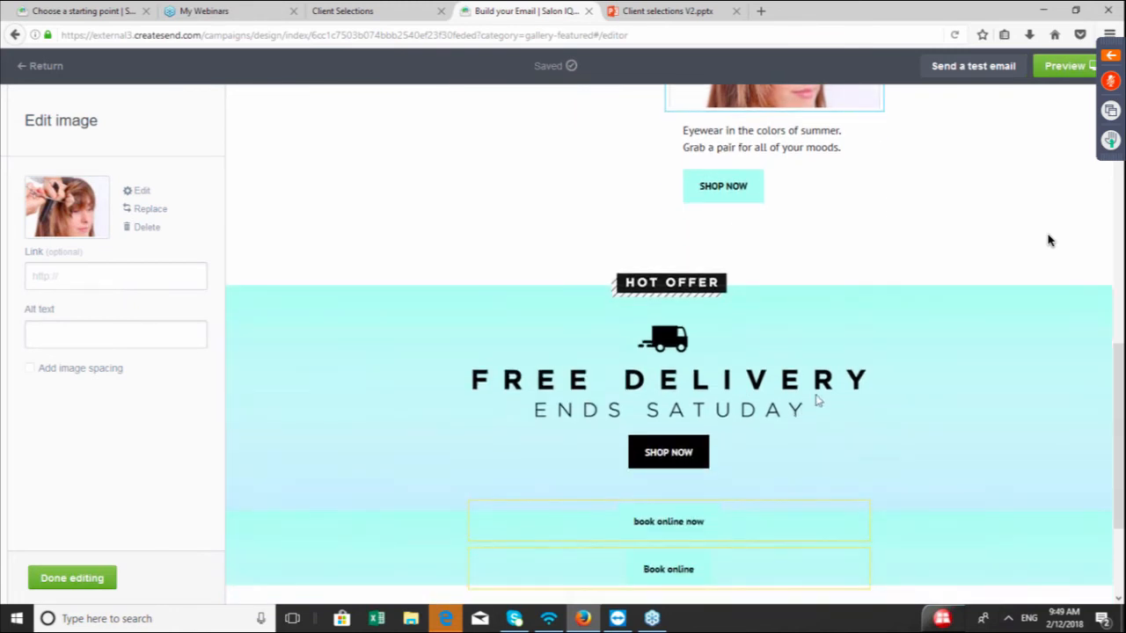
left_click(816, 401)
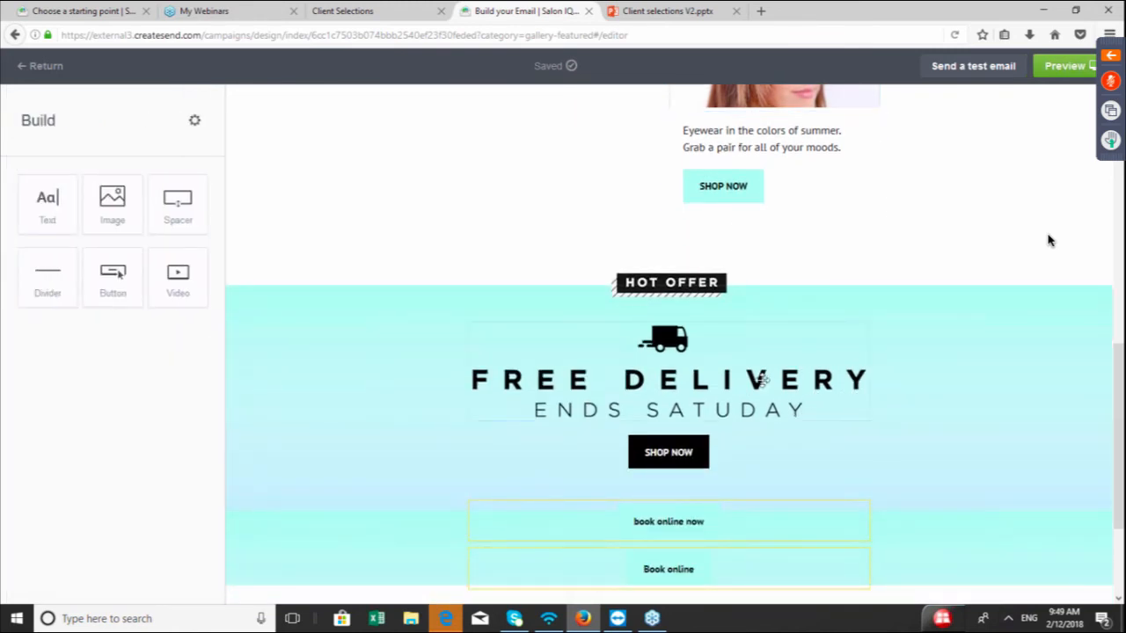
mouse_move(761, 379)
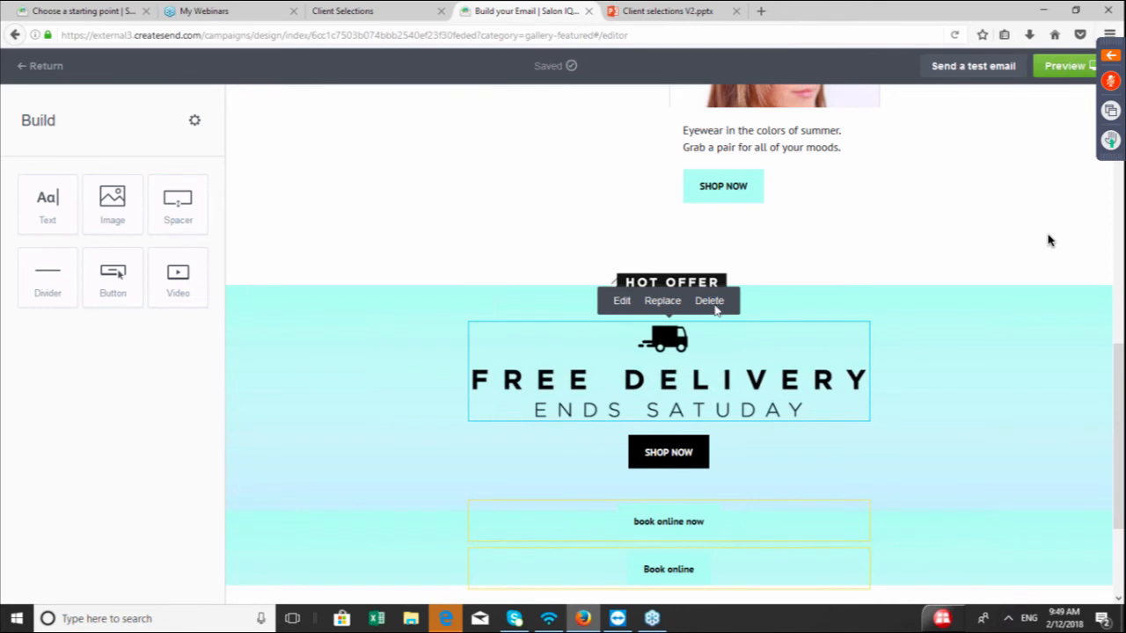
left_click(712, 303)
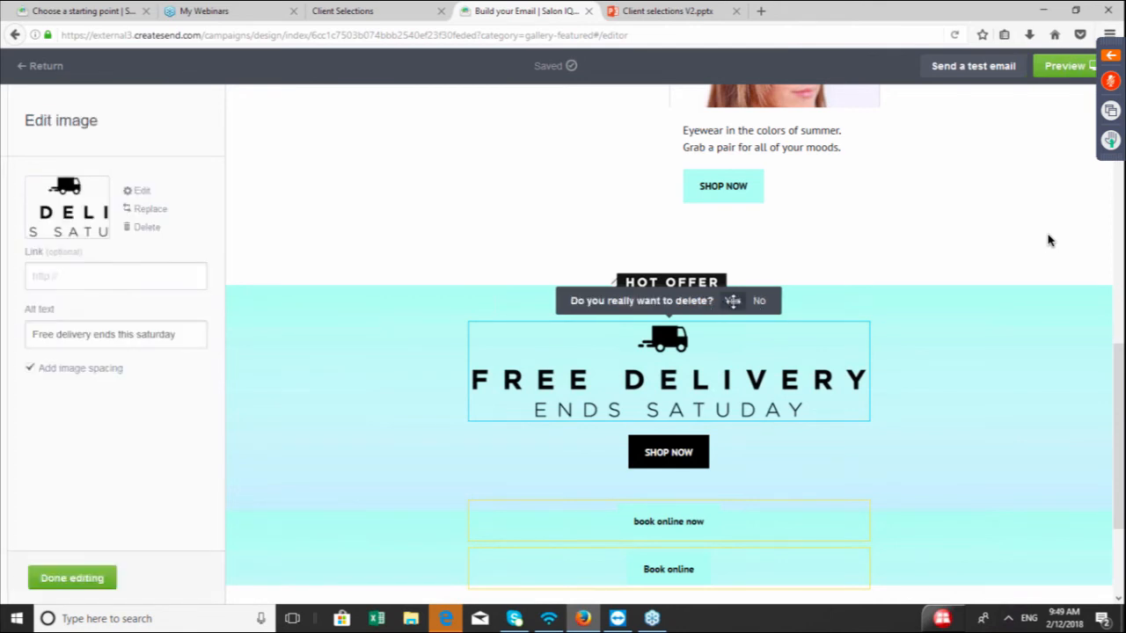
left_click(733, 301)
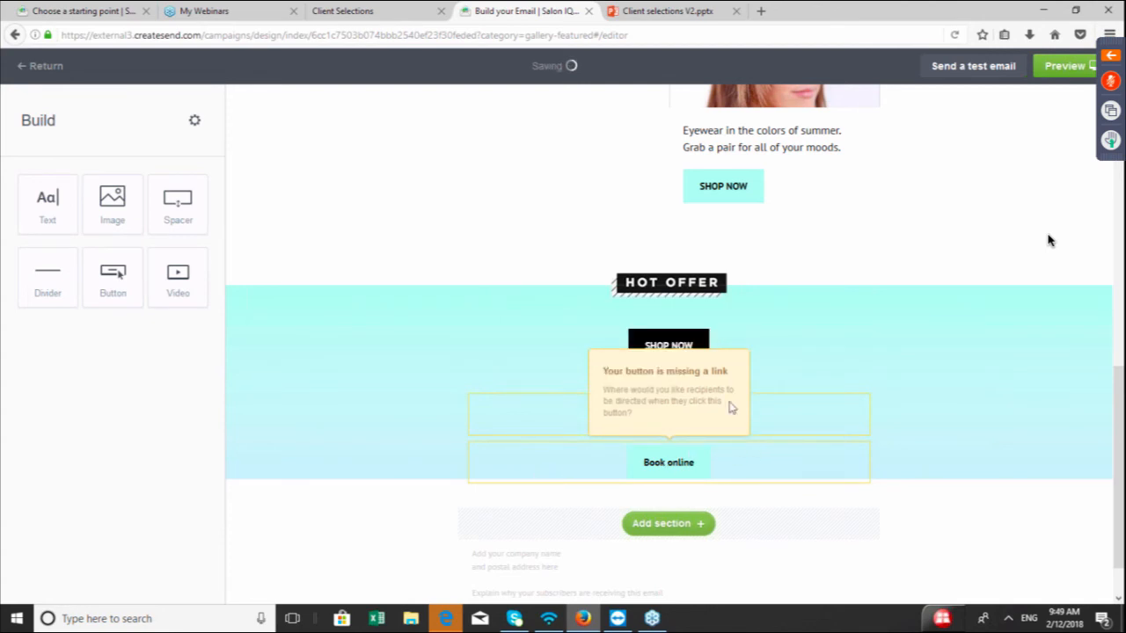
Switch to the GoToWebinar control panel and send the question "How long will i ake for you to create my first template?"
scroll(1047, 240, "up", 6)
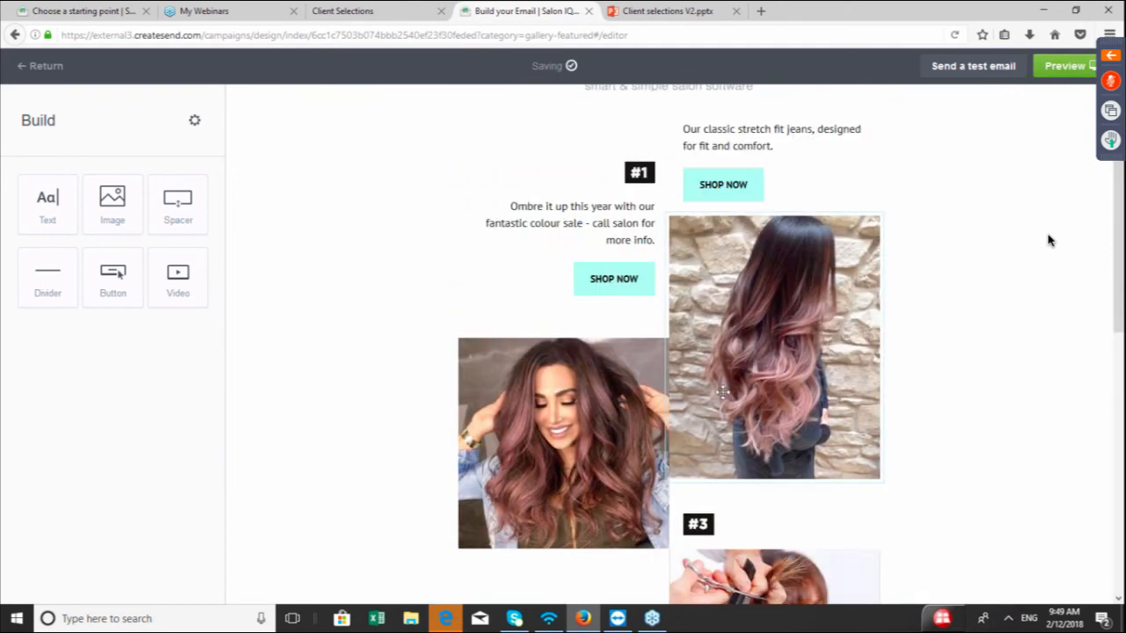
scroll(1048, 240, "up", 1)
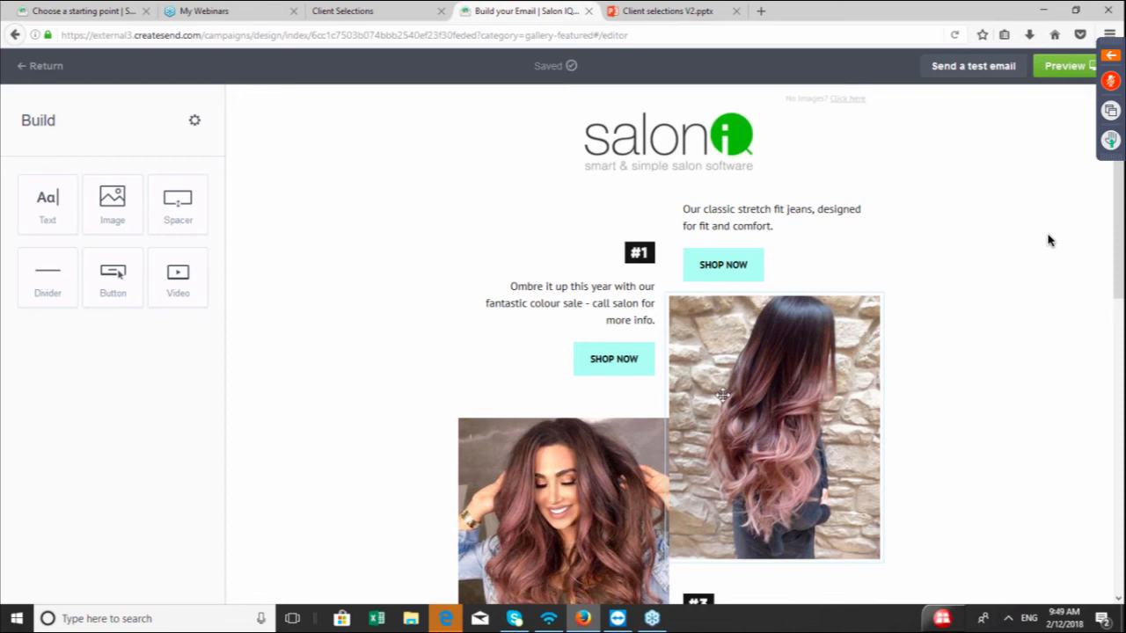
left_click(1111, 57)
left_click(924, 355)
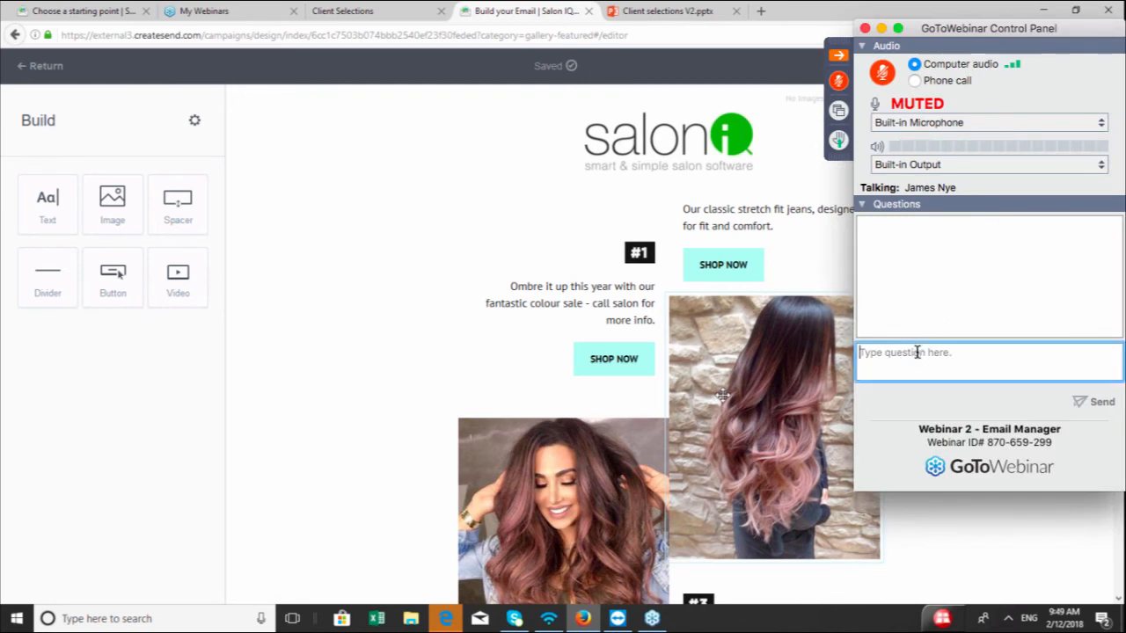
type("How long")
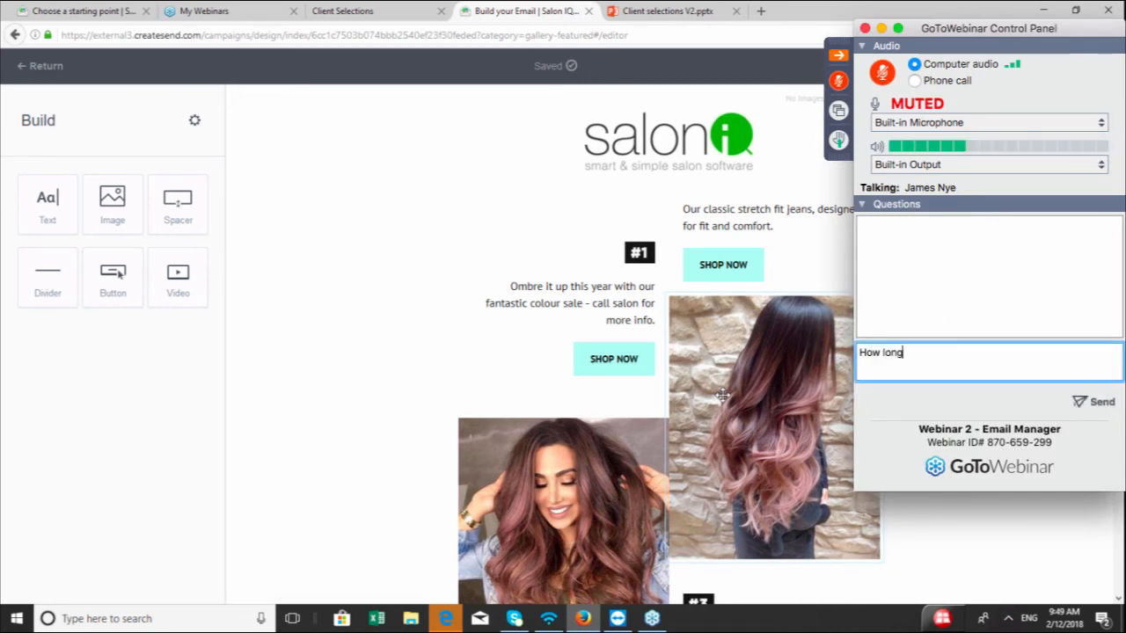
type(" will i ak")
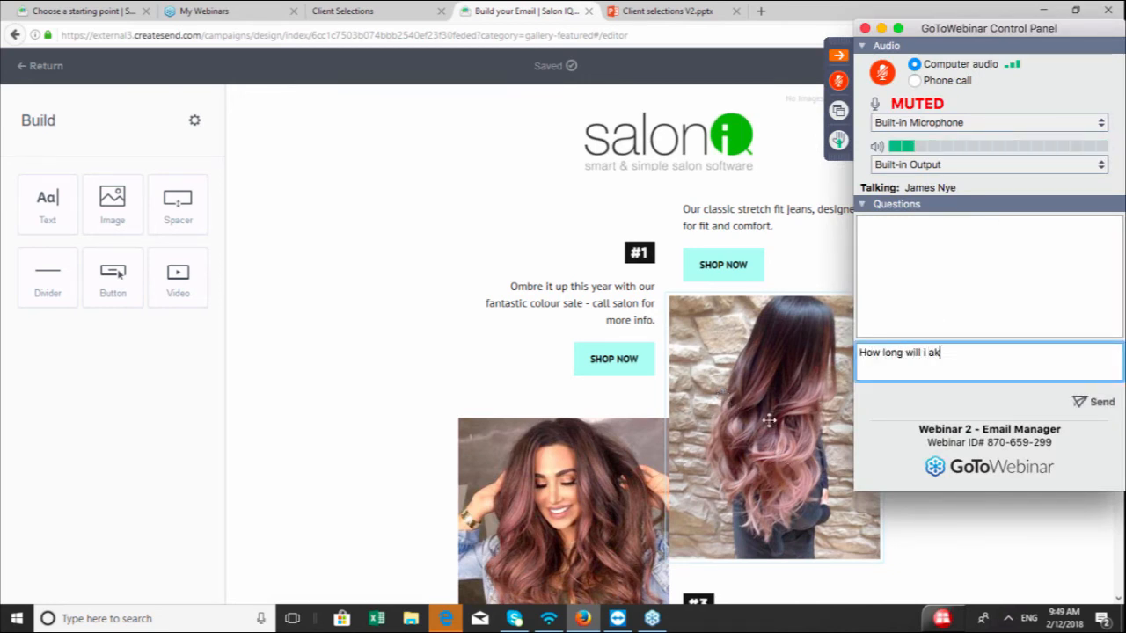
type("e fo")
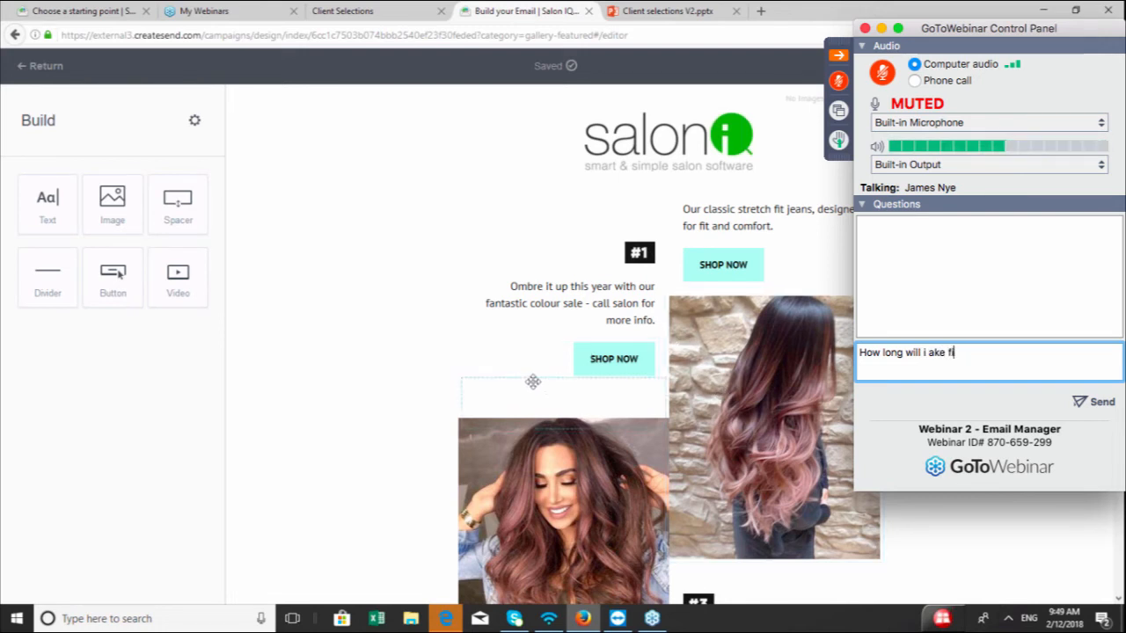
type("r you ")
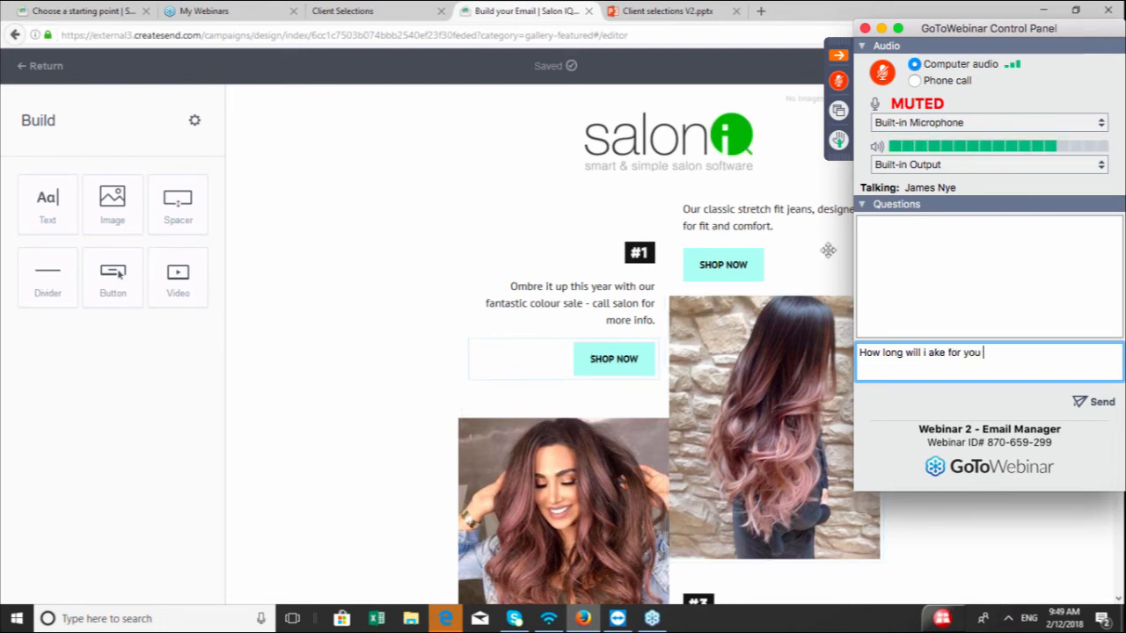
type("to to")
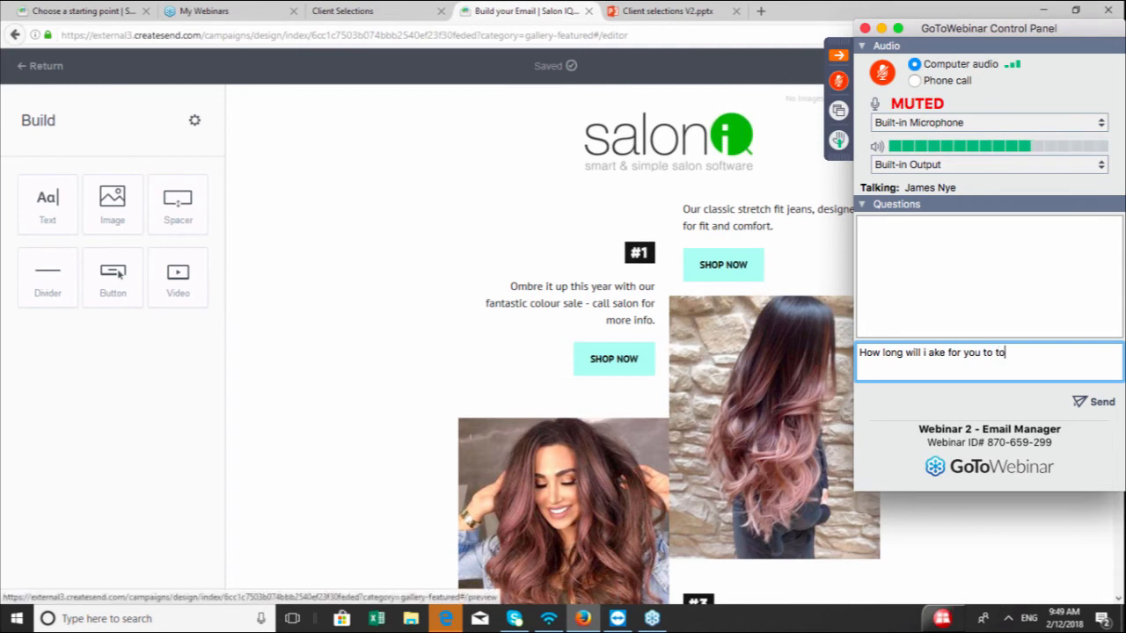
key("BackSpace")
key("BackSpace")
type("des")
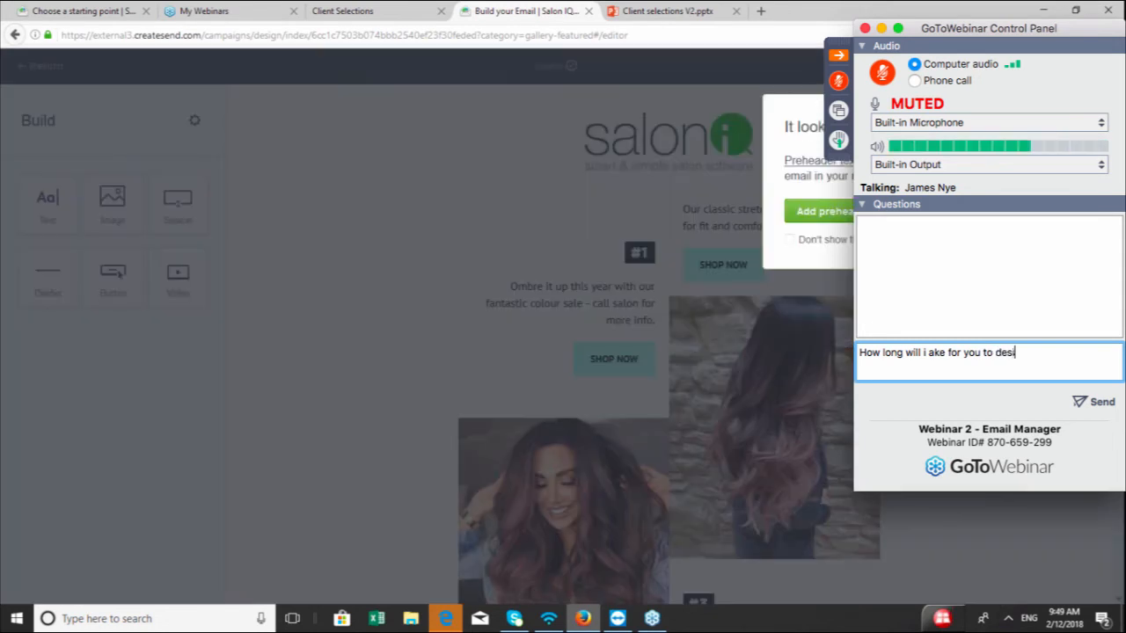
key("BackSpace")
key("BackSpace")
key("BackSpace")
type("create my first")
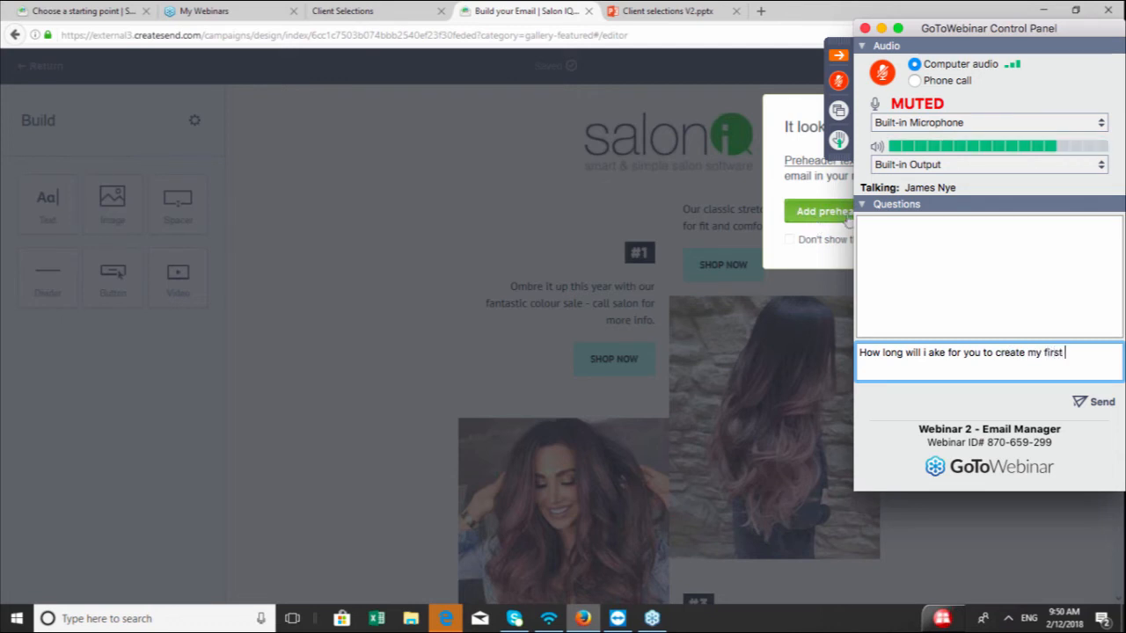
type(" templa")
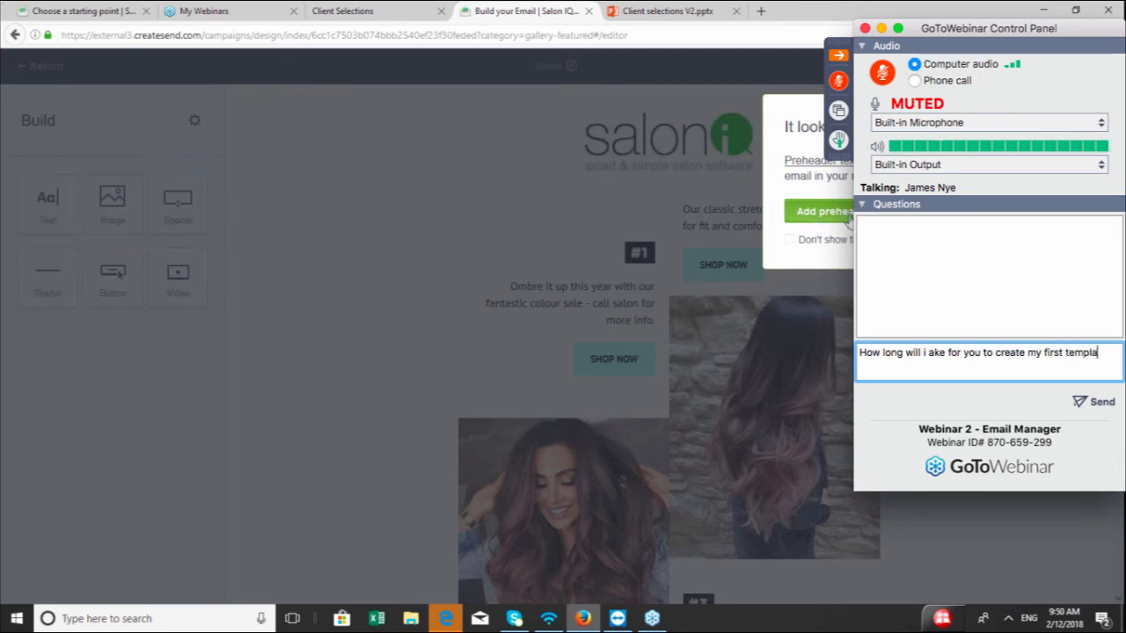
type("te?")
key("Return")
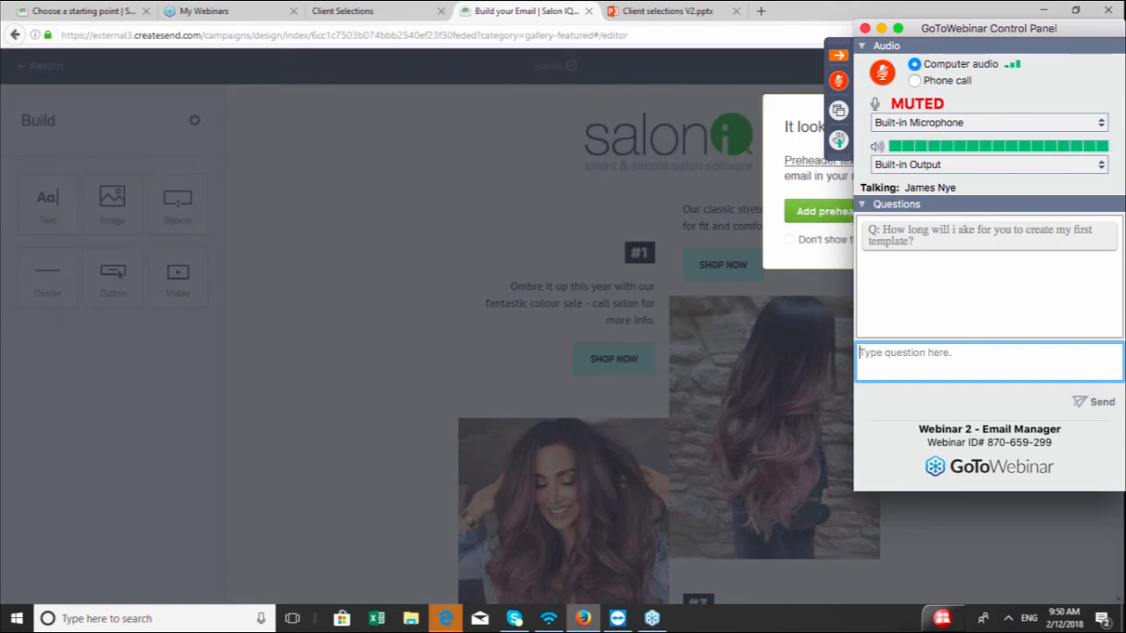
type("*u")
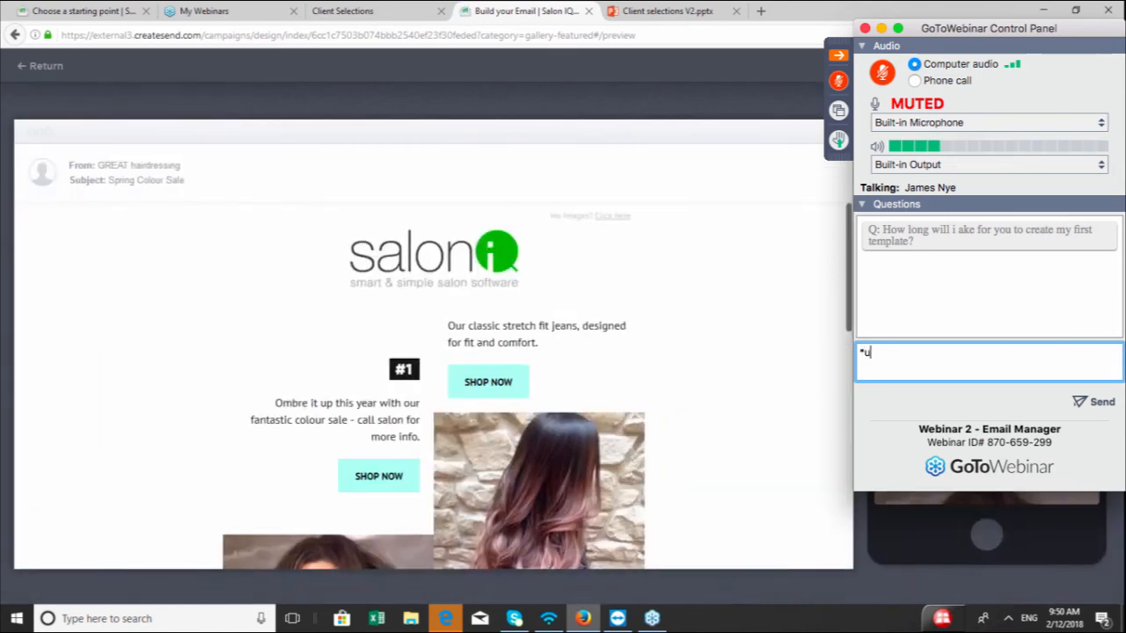
Send a follow-up correction "*it take" in the webinar questions box
key("BackSpace")
type("it take")
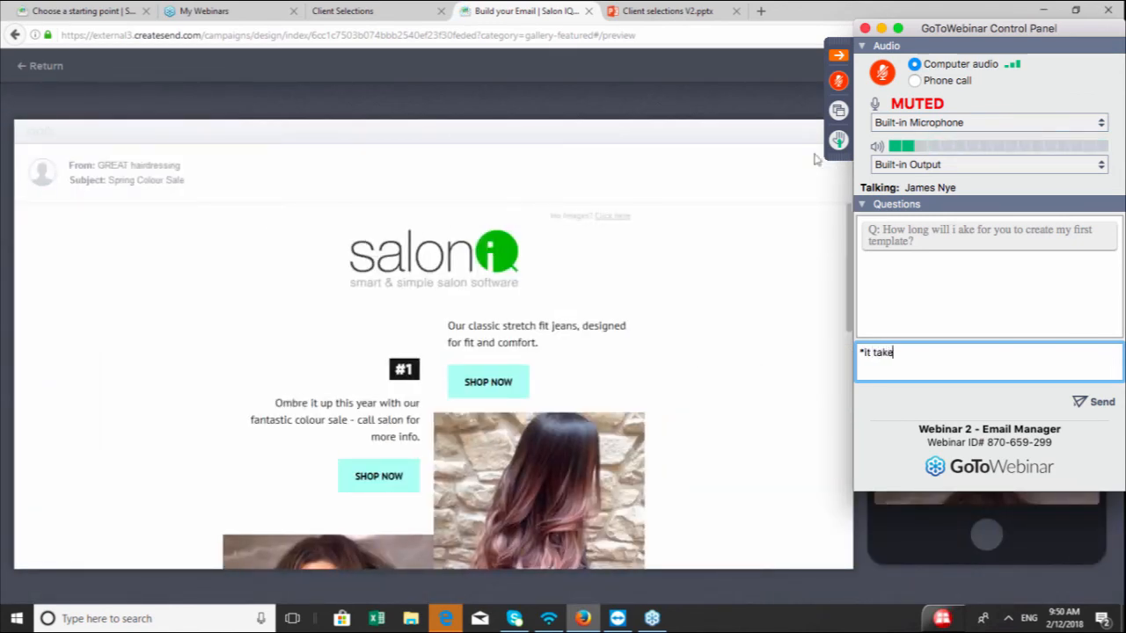
key("Return")
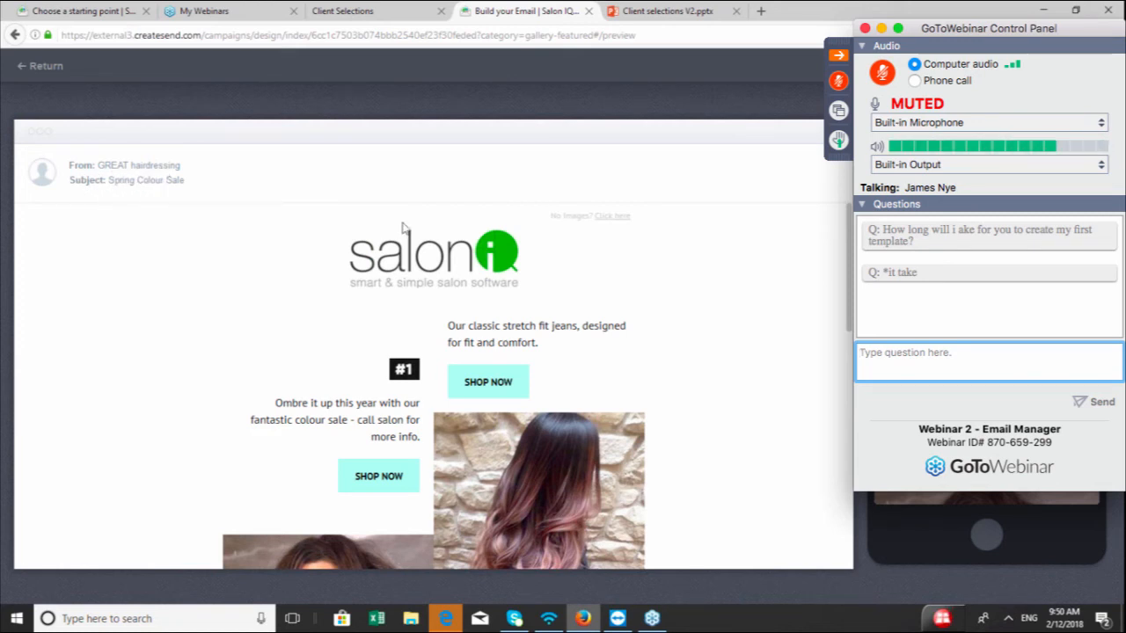
Send the webinar question "Can I see how many people have opened the email?"
scroll(213, 299, "down", 3)
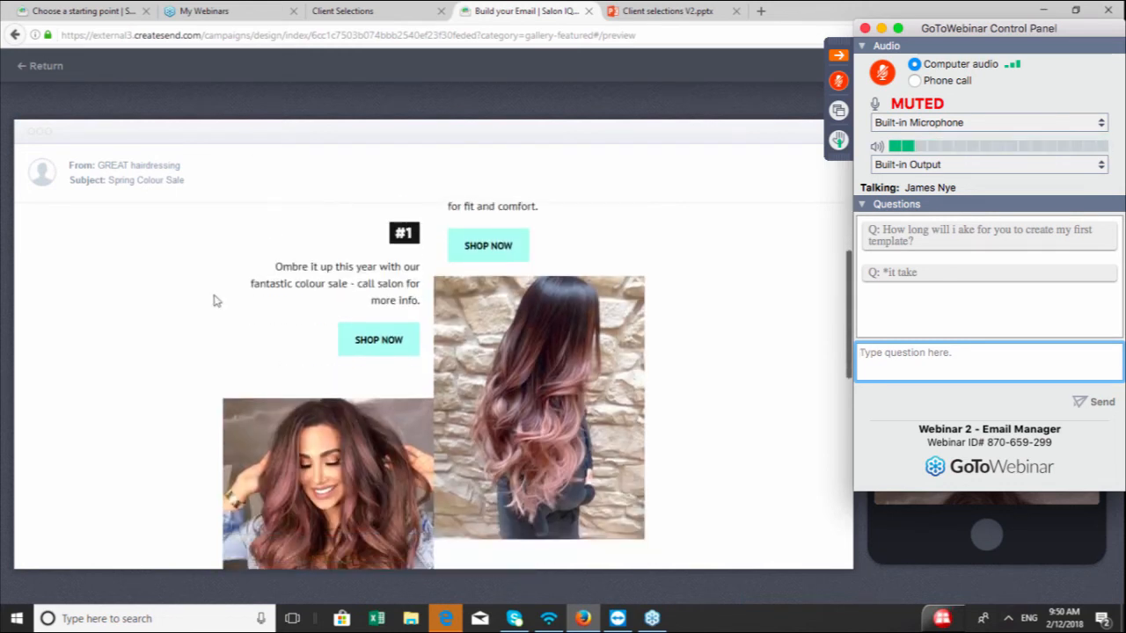
type("Can I ")
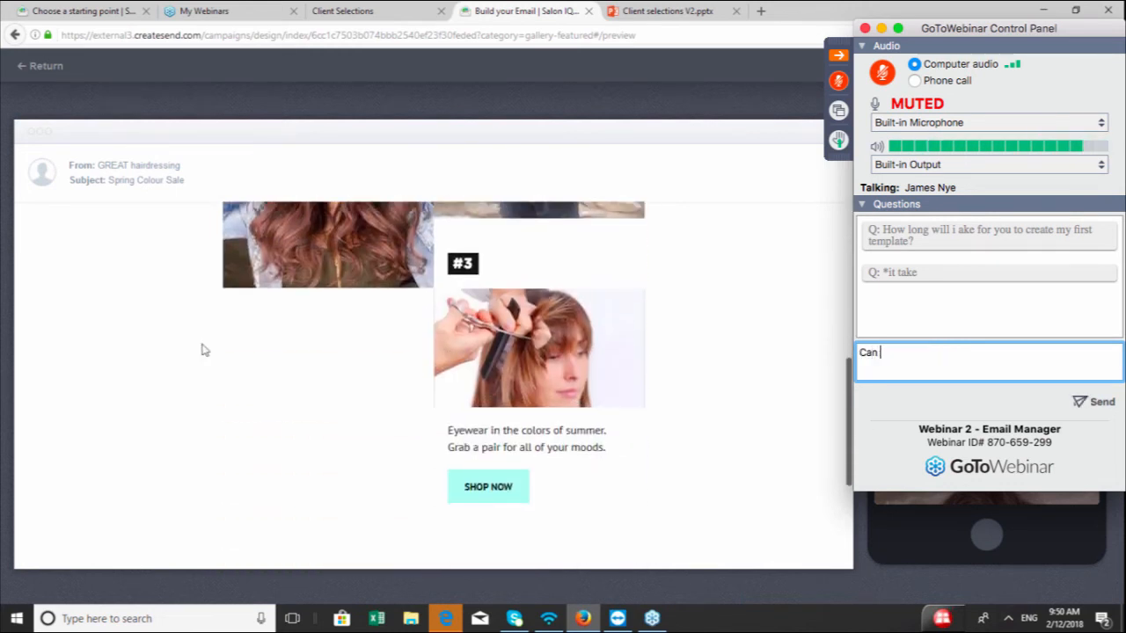
type("see how ")
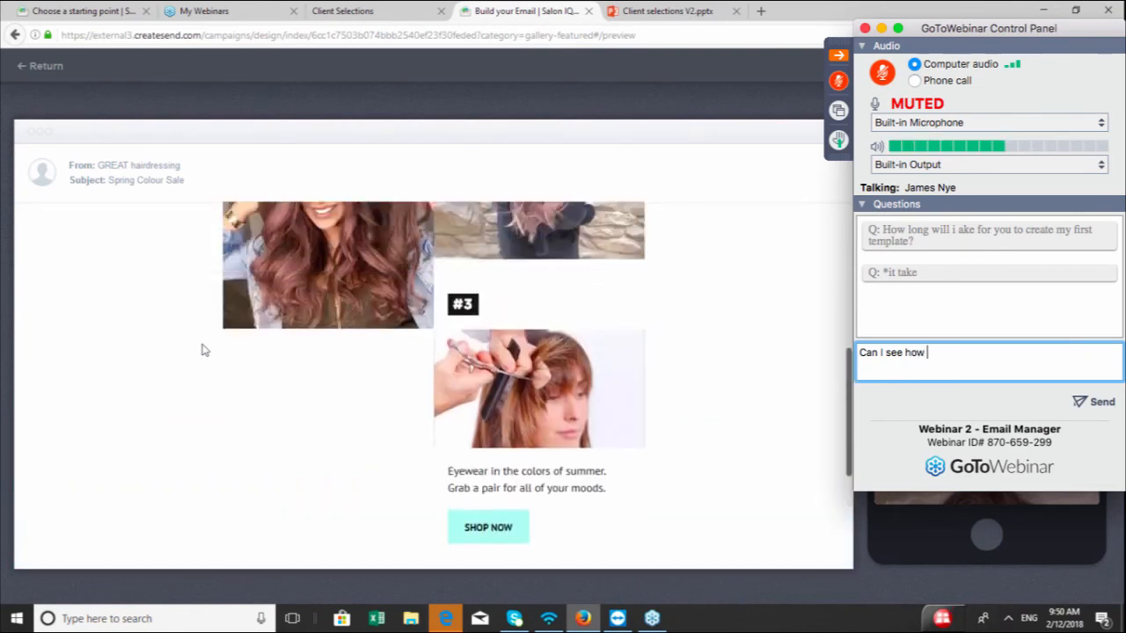
type("many people hav")
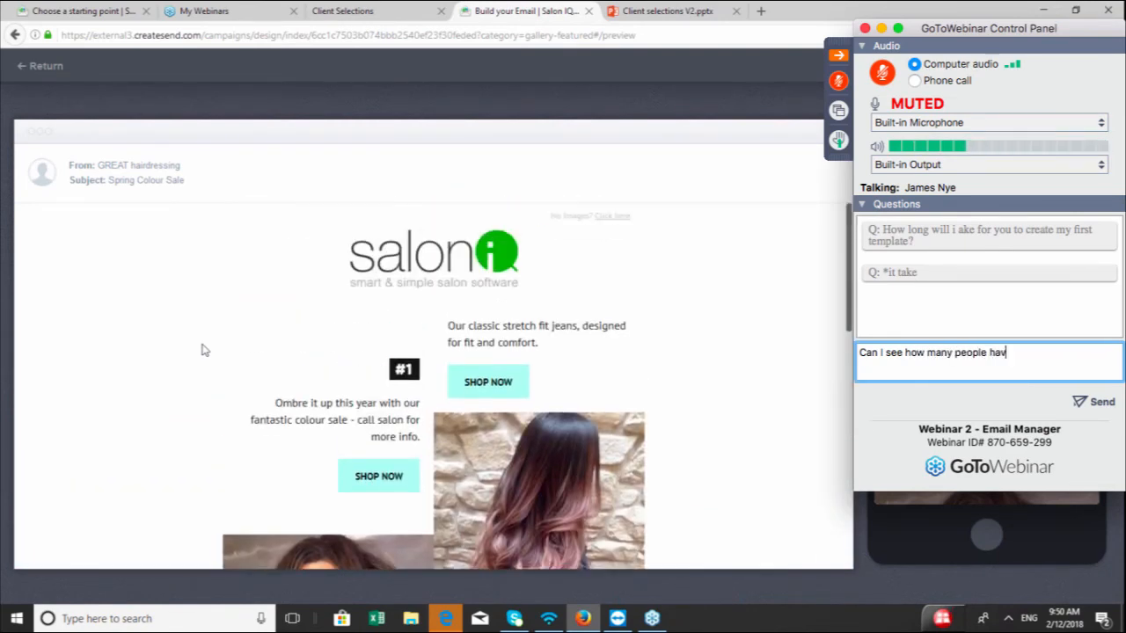
type("e opened the ")
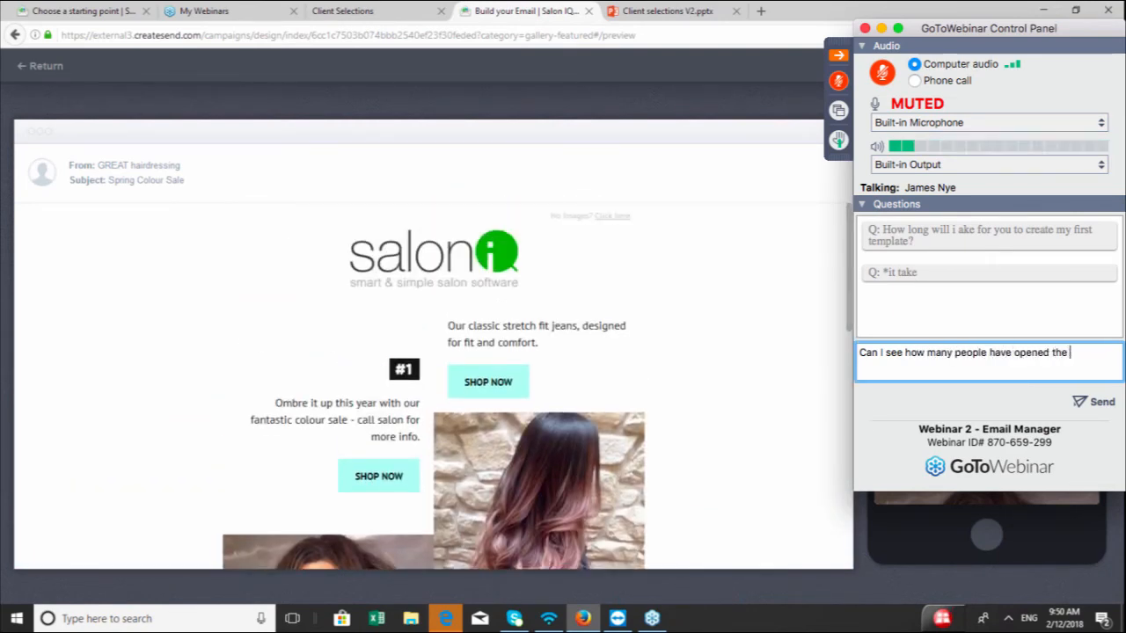
type("email?")
key("Return")
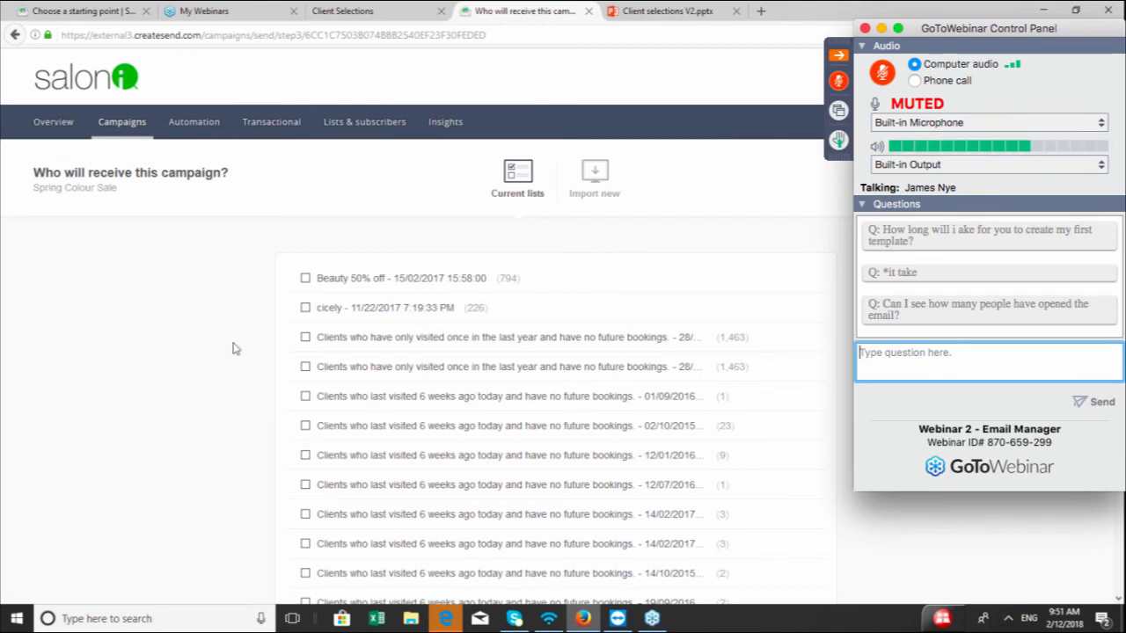
Select the "Clients who have only visited once in the last year and have no future bookings" list as recipients and continue
left_click(305, 339)
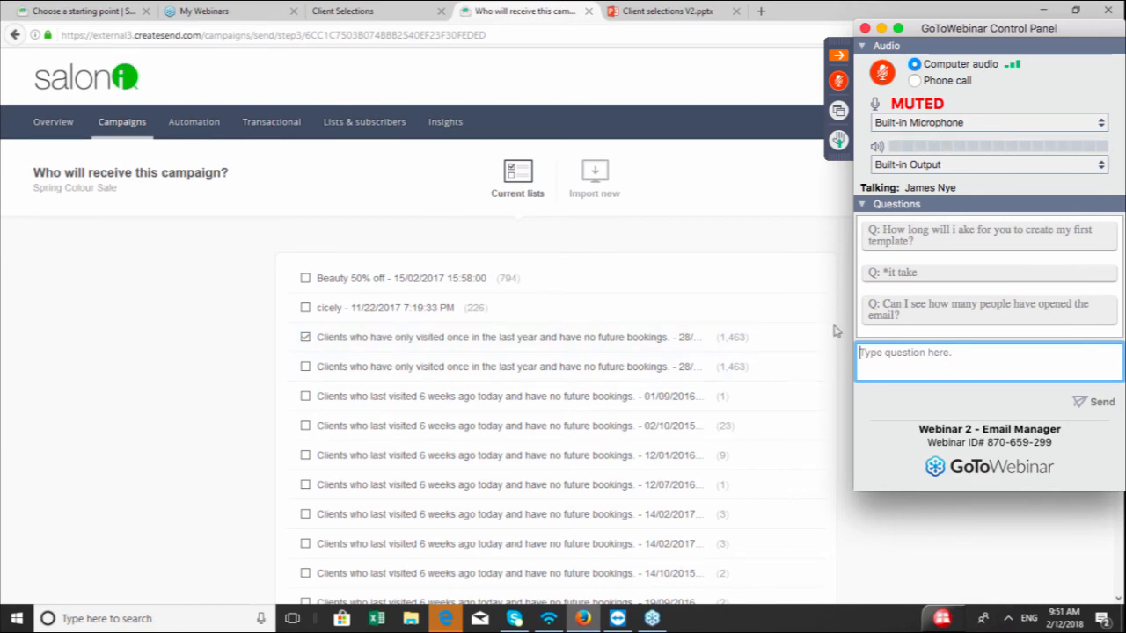
scroll(233, 336, "down", 3)
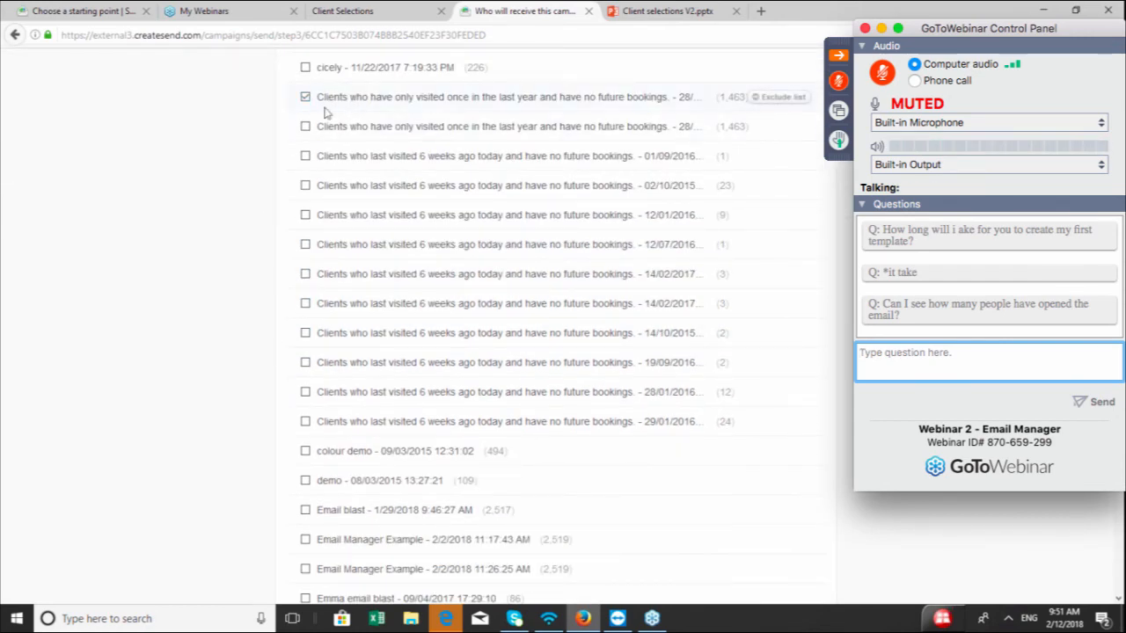
scroll(264, 203, "down", 2)
scroll(270, 208, "down", 10)
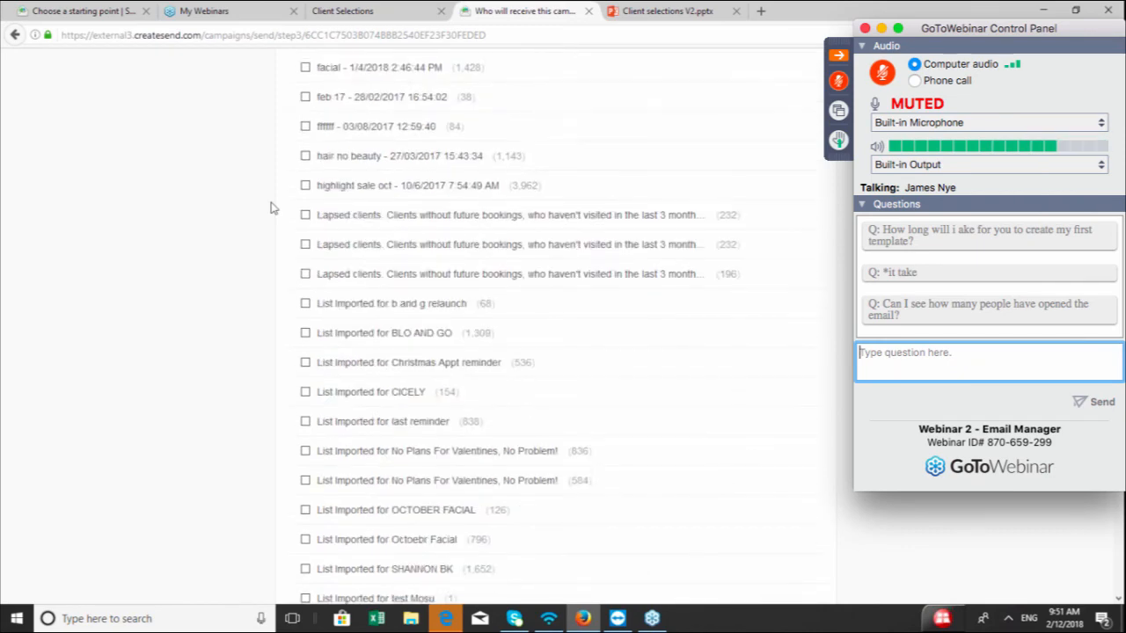
scroll(270, 208, "down", 20)
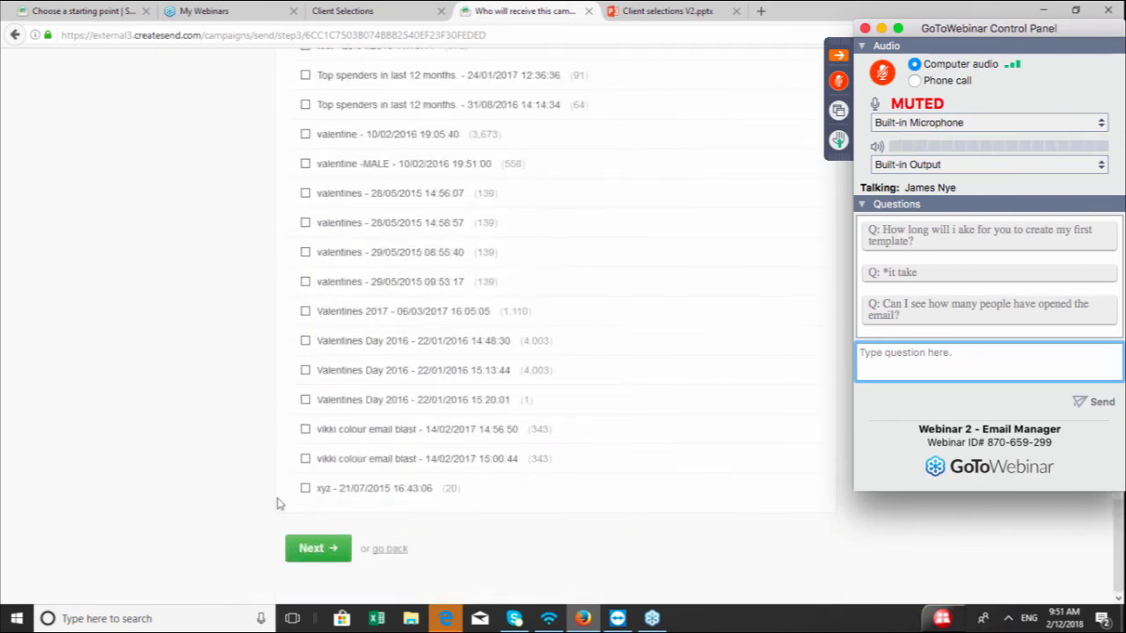
left_click(315, 548)
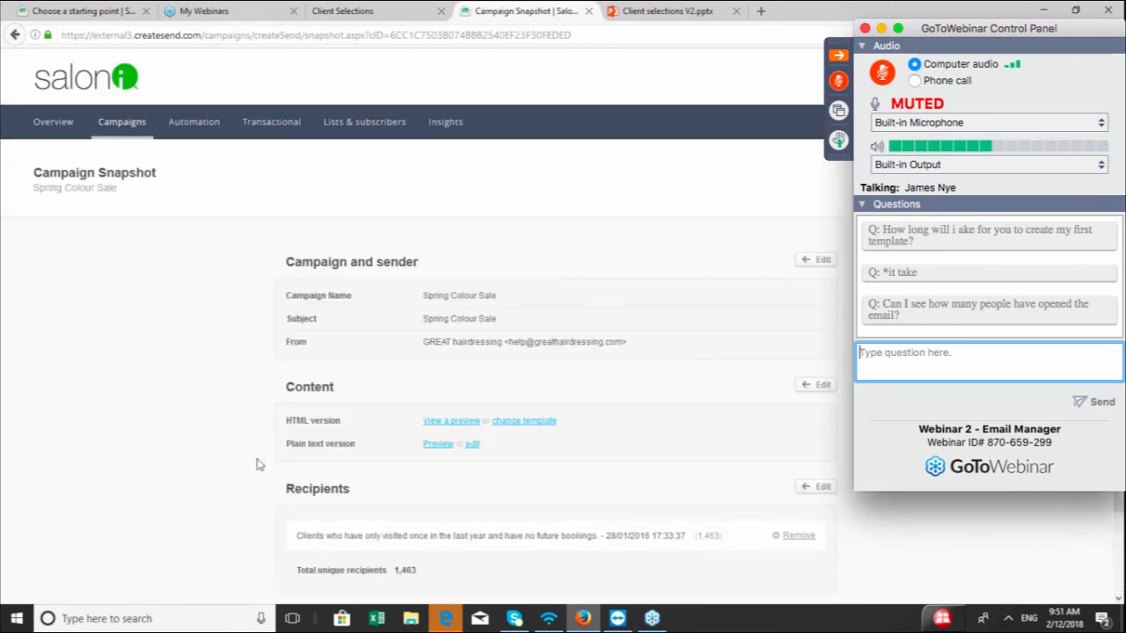
Proceed from the campaign snapshot to schedule delivery, keeping Send it now, and continue to payment
scroll(253, 380, "down", 2)
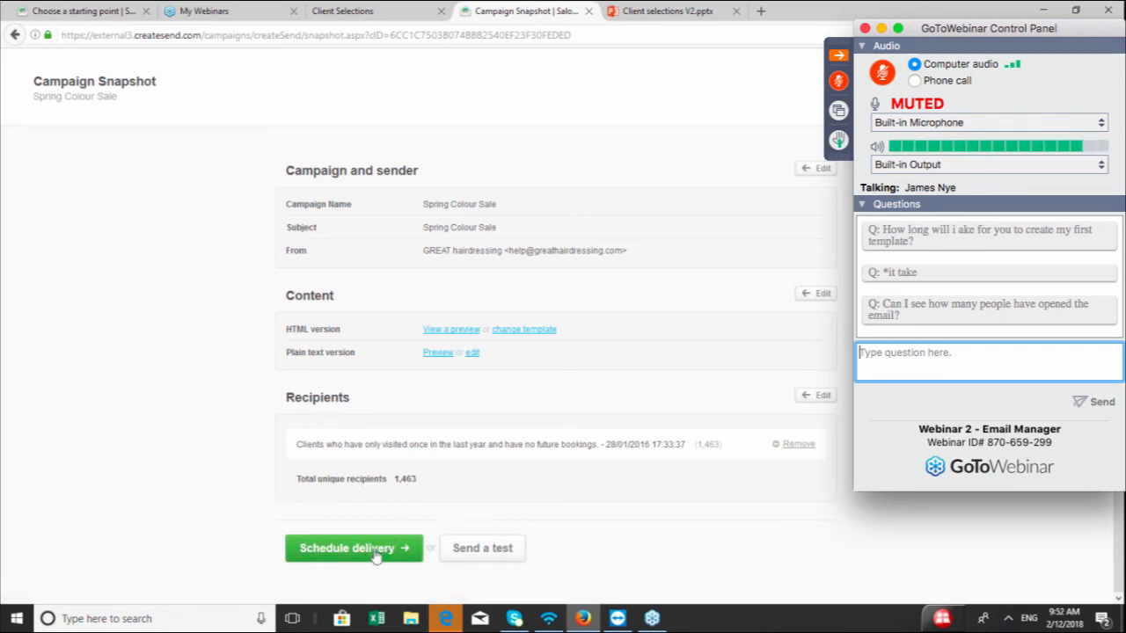
left_click(322, 550)
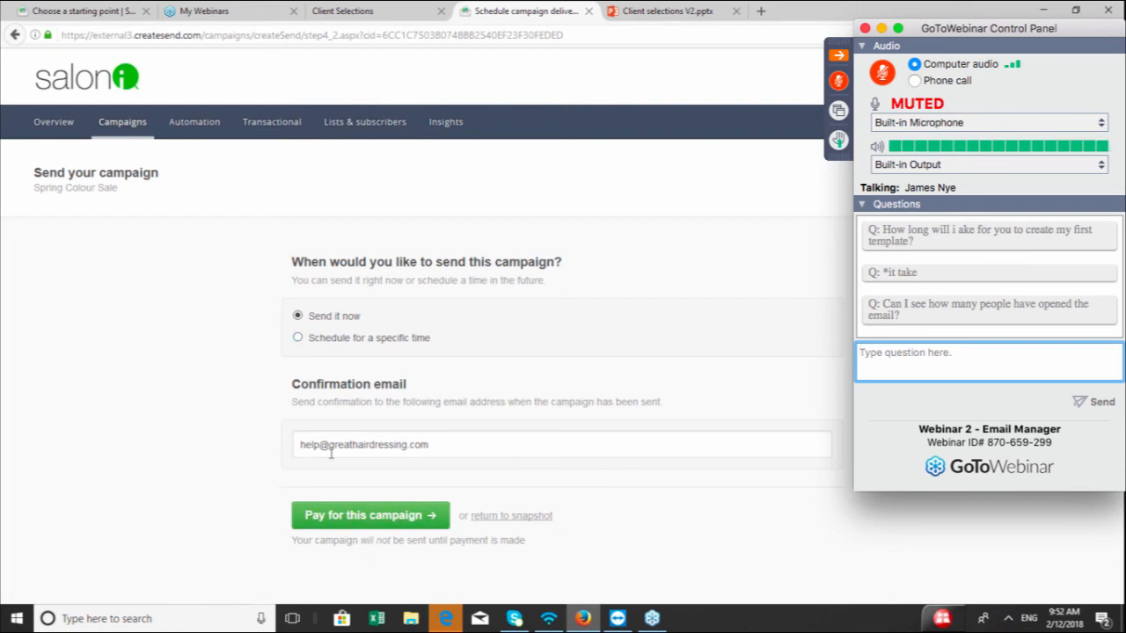
left_click(350, 517)
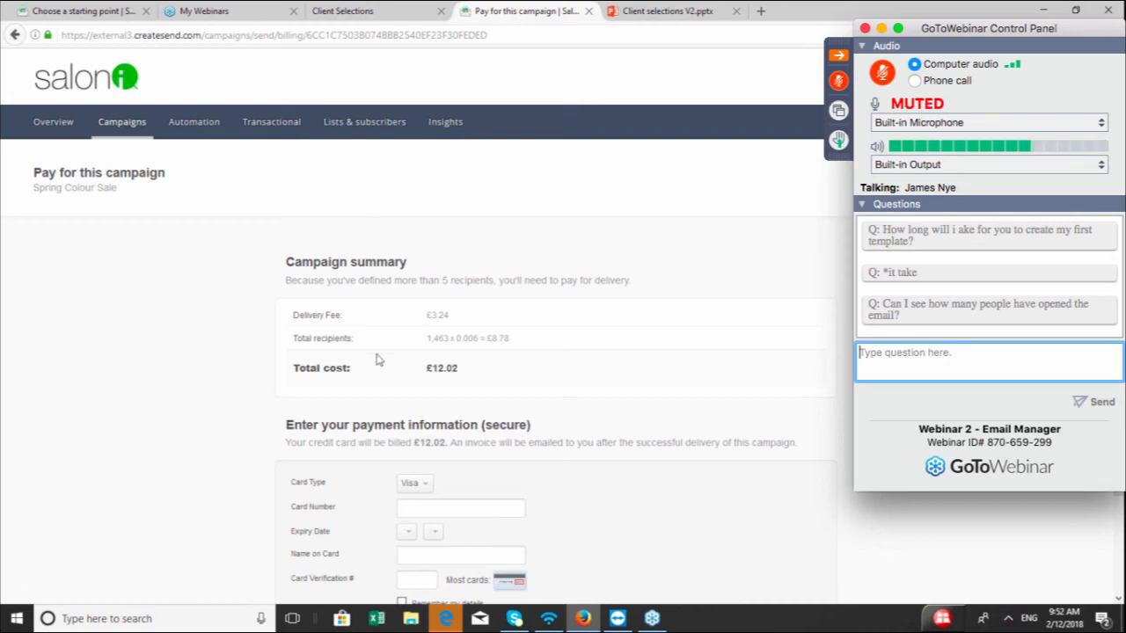
Switch to the starting-point gallery and start again from the "No Plans For Valentines, No Problem!" email
scroll(264, 370, "down", 2)
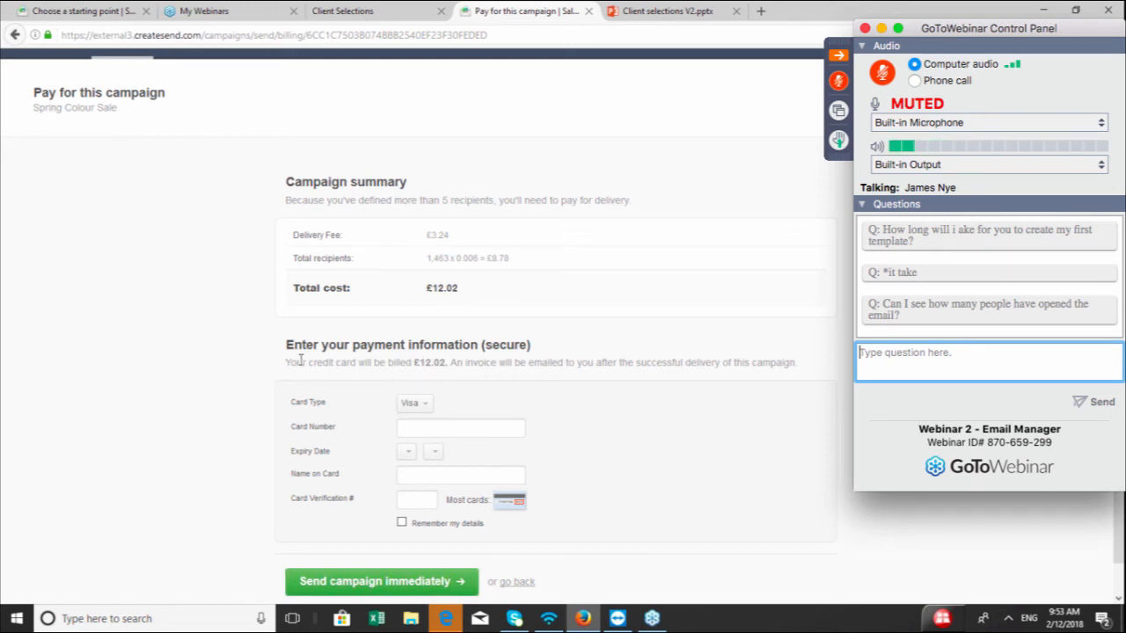
scroll(299, 361, "up", 2)
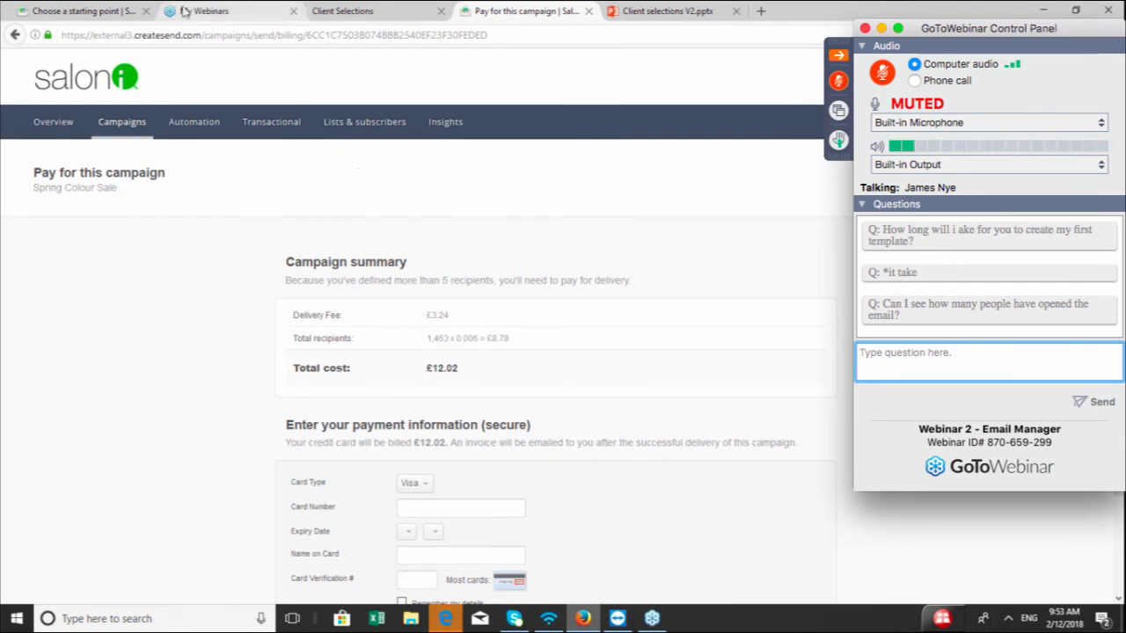
left_click(85, 12)
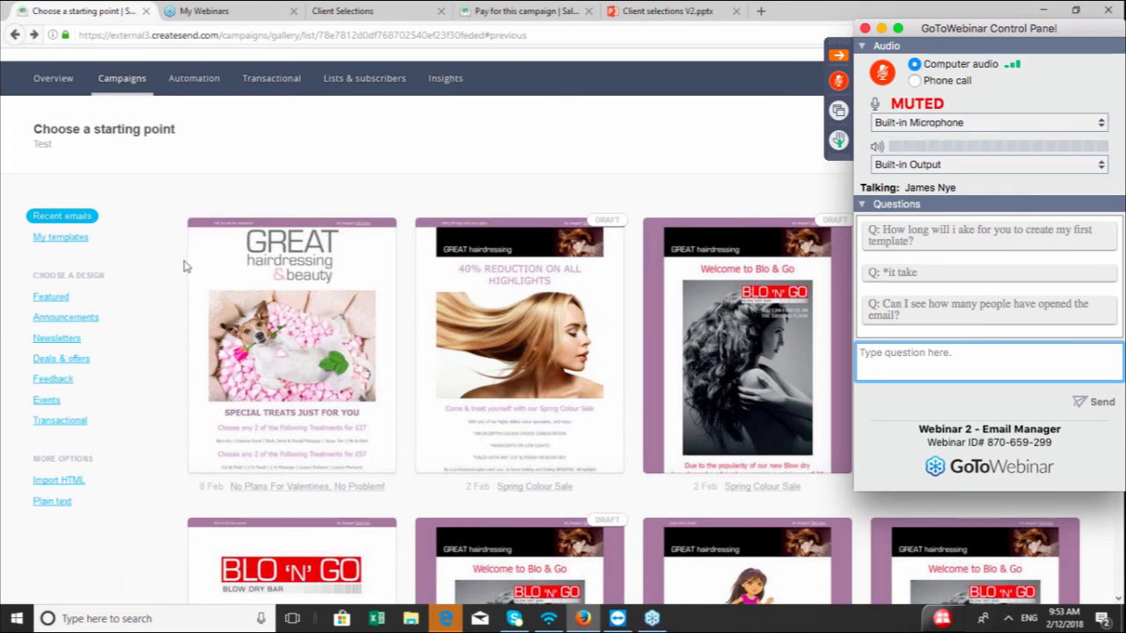
scroll(185, 266, "down", 1)
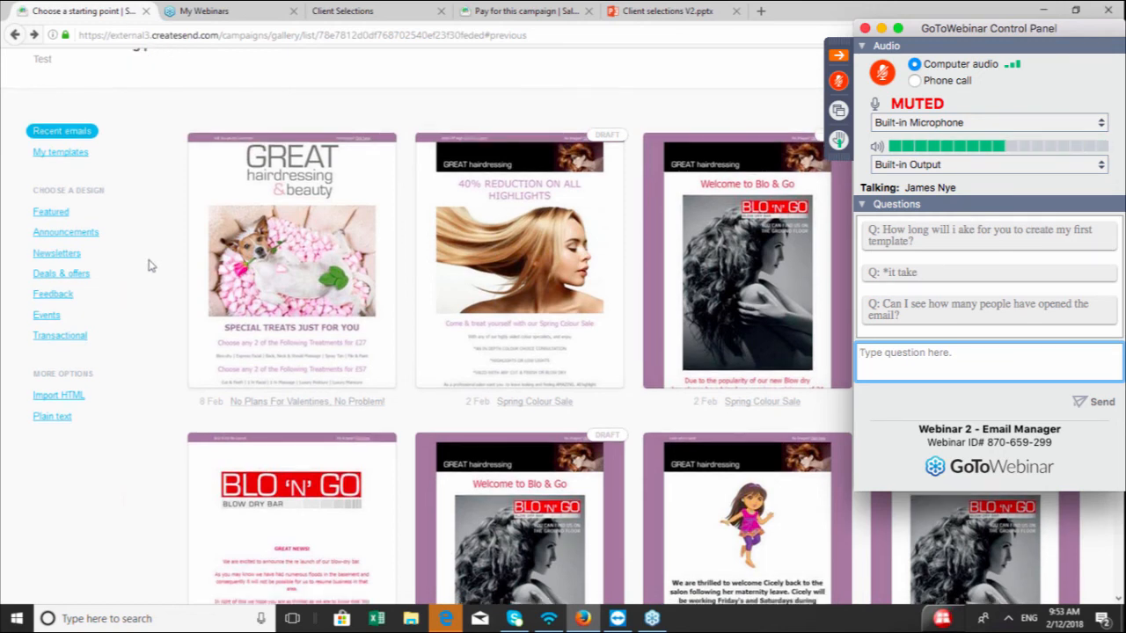
scroll(506, 378, "down", 1)
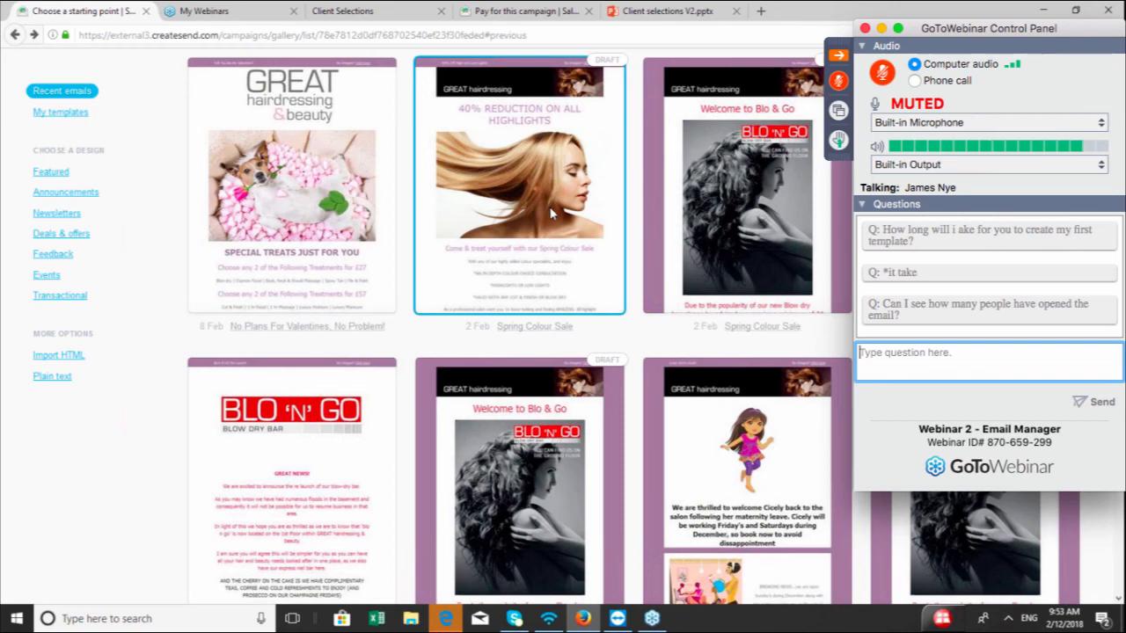
left_click(299, 188)
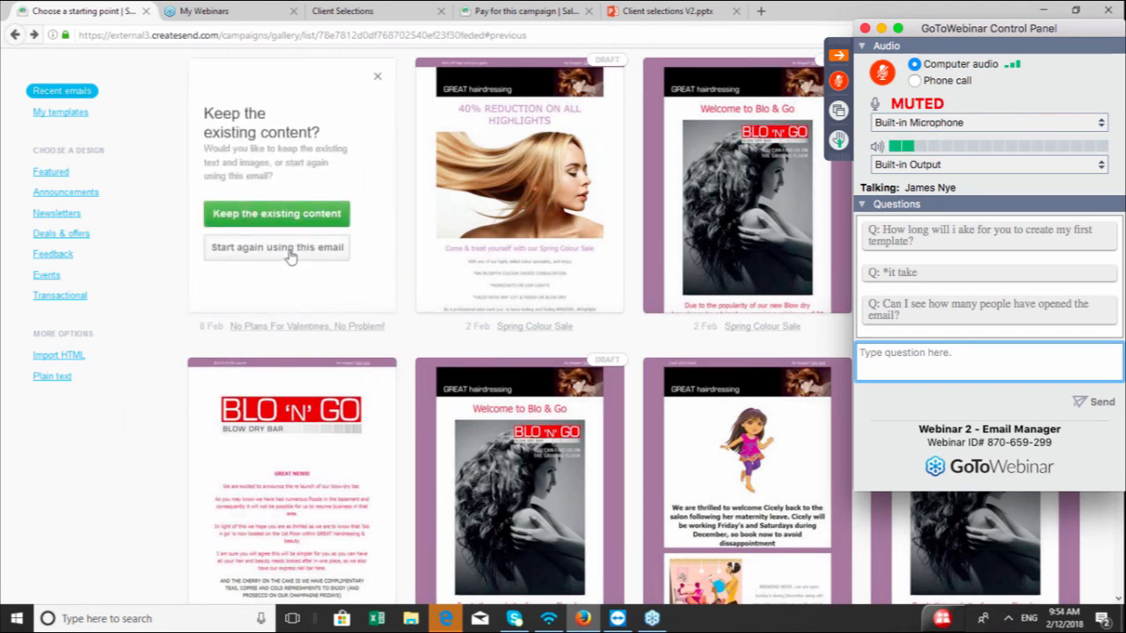
left_click(288, 250)
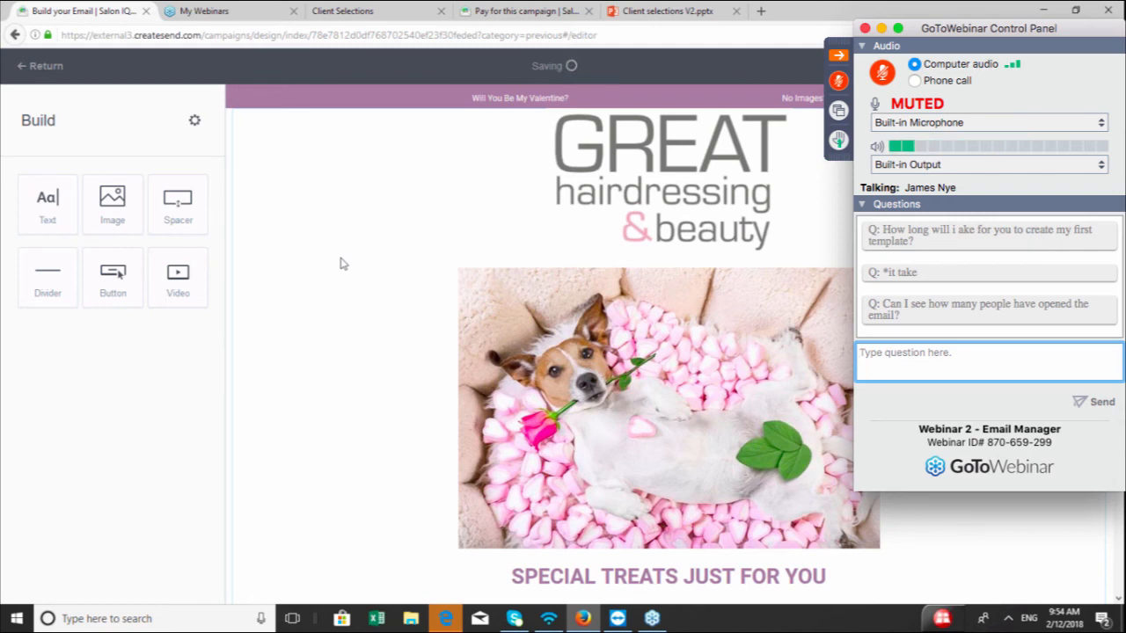
Scroll through the Valentine email's content in the editor, then return to the email gallery
scroll(350, 297, "down", 1)
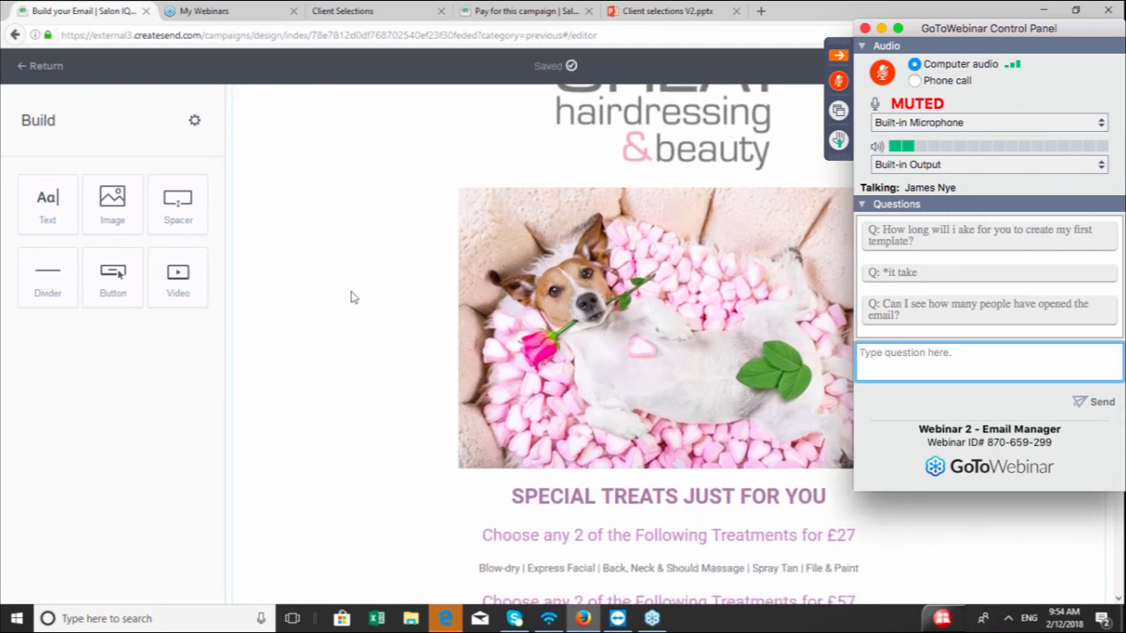
scroll(350, 298, "down", 1)
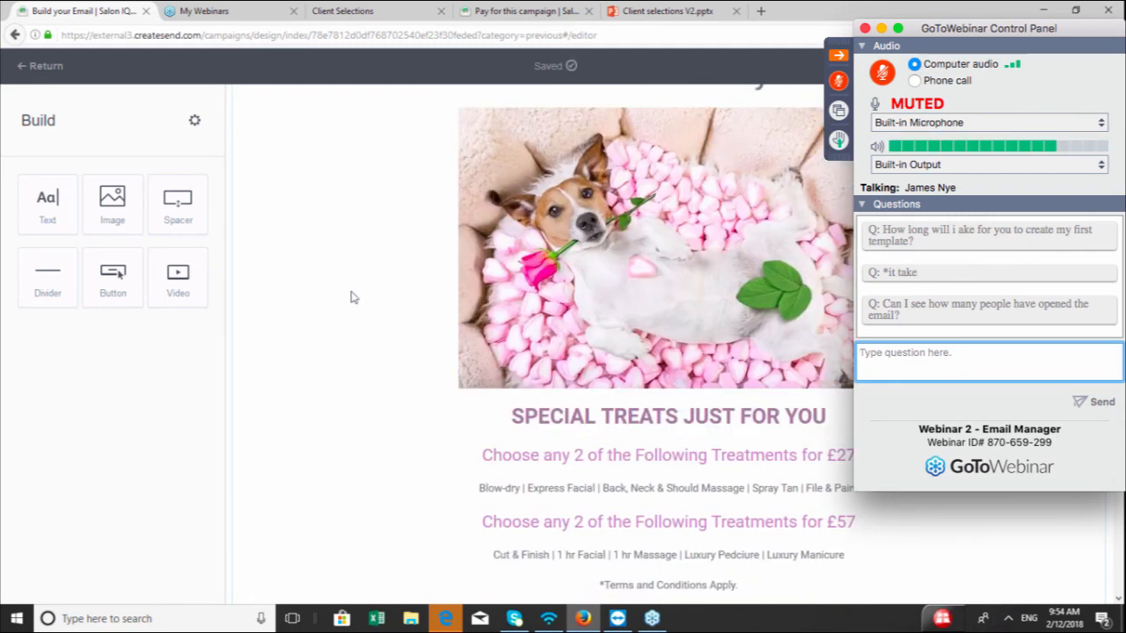
scroll(350, 297, "down", 1)
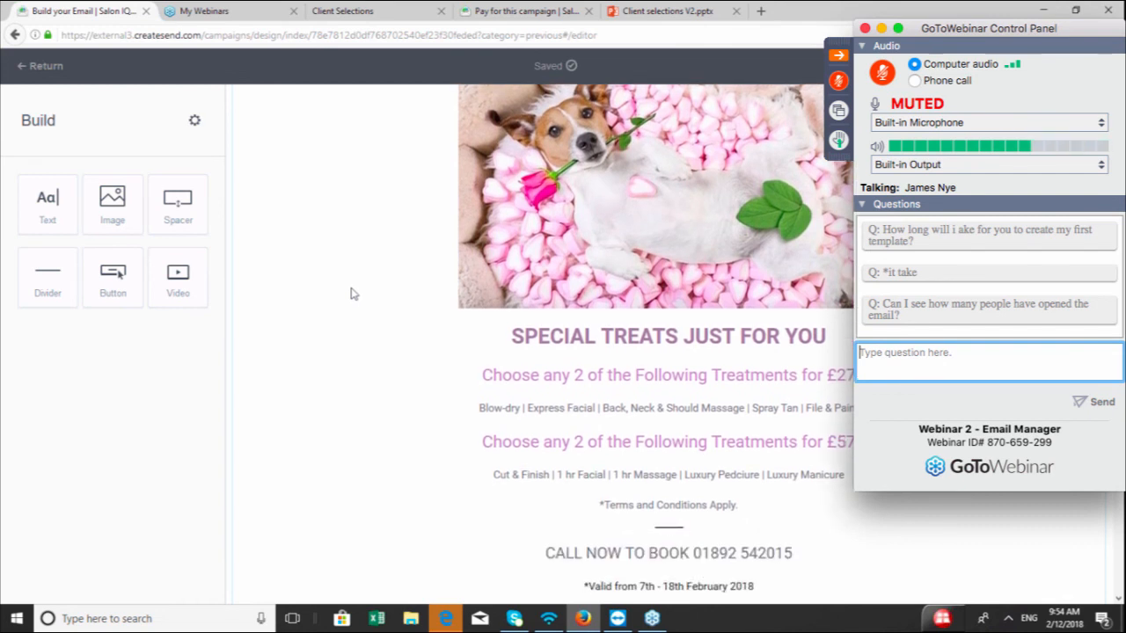
scroll(350, 293, "down", 1)
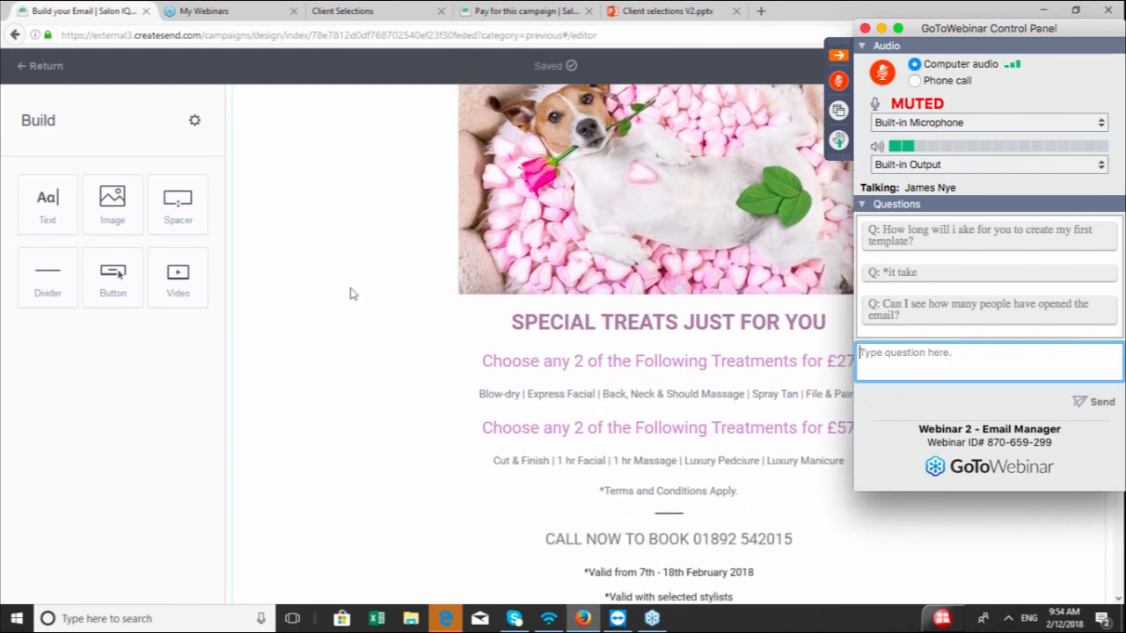
scroll(350, 294, "down", 1)
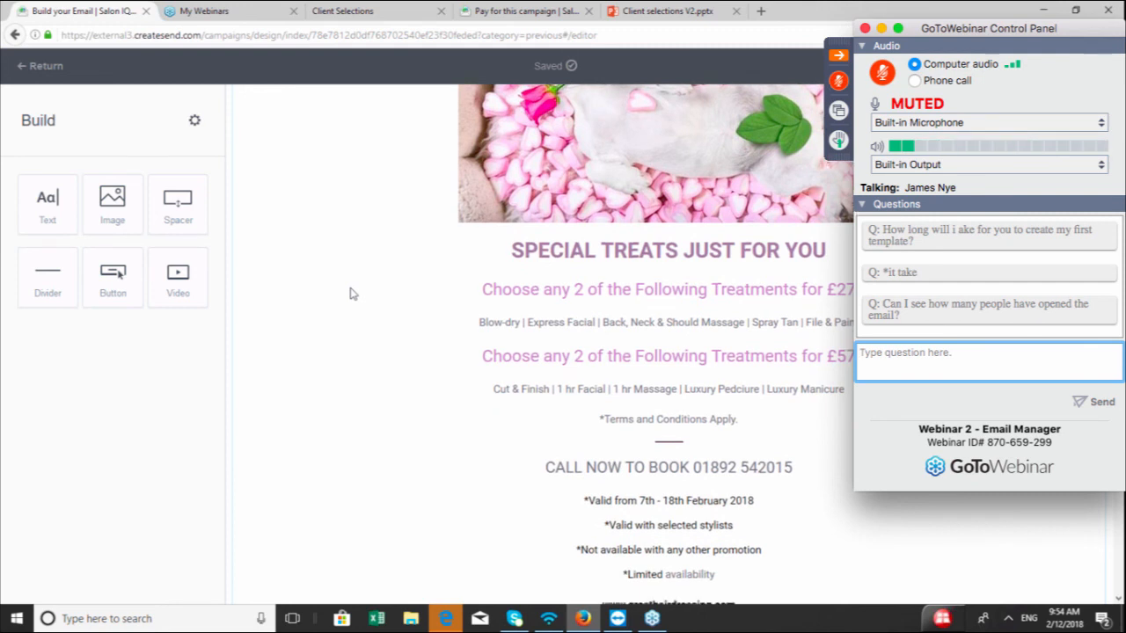
scroll(368, 294, "down", 1)
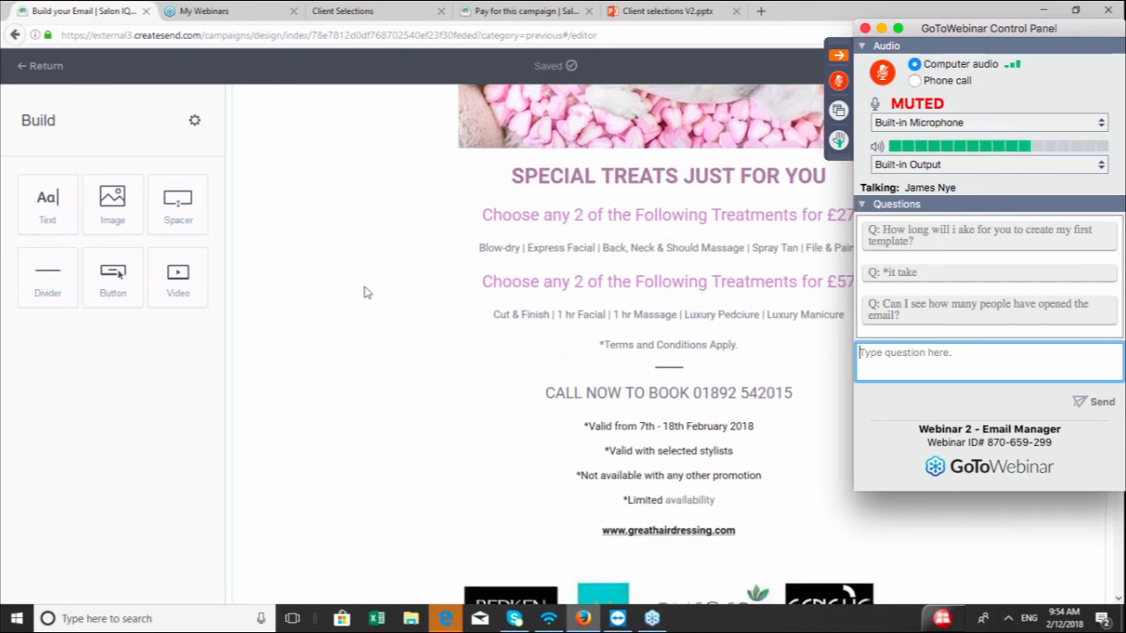
scroll(367, 293, "down", 2)
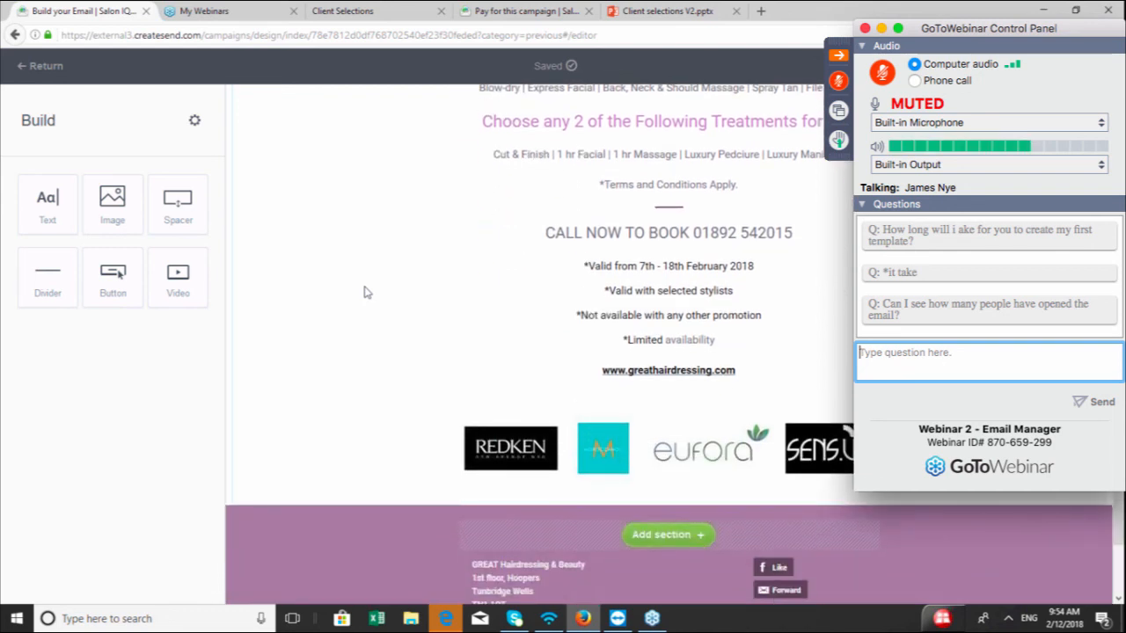
scroll(368, 293, "down", 1)
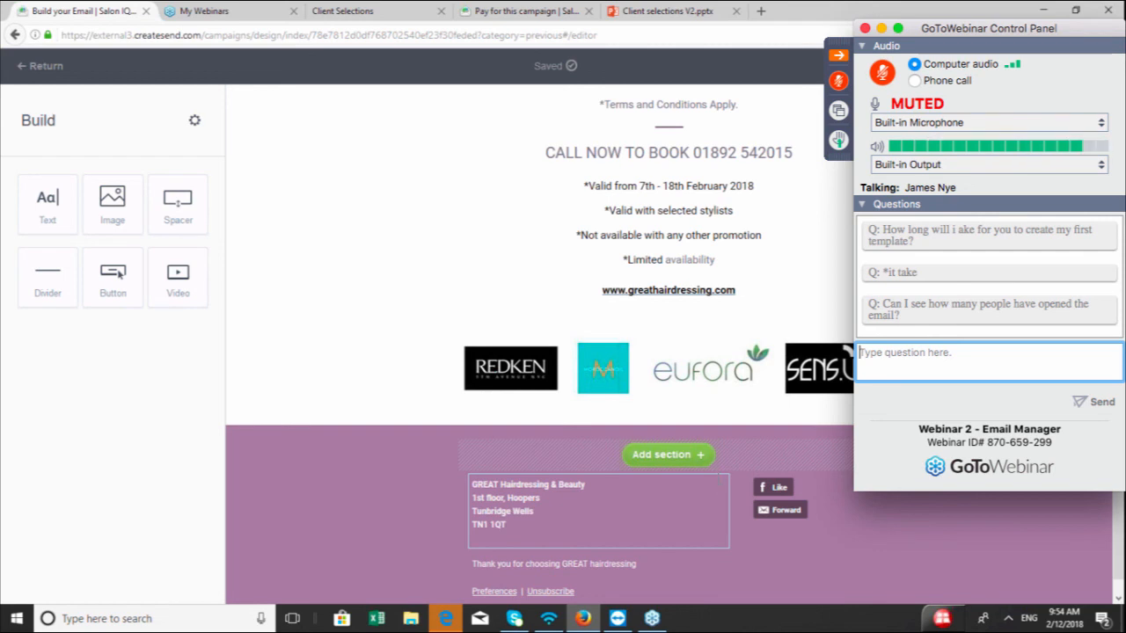
scroll(669, 422, "up", 2)
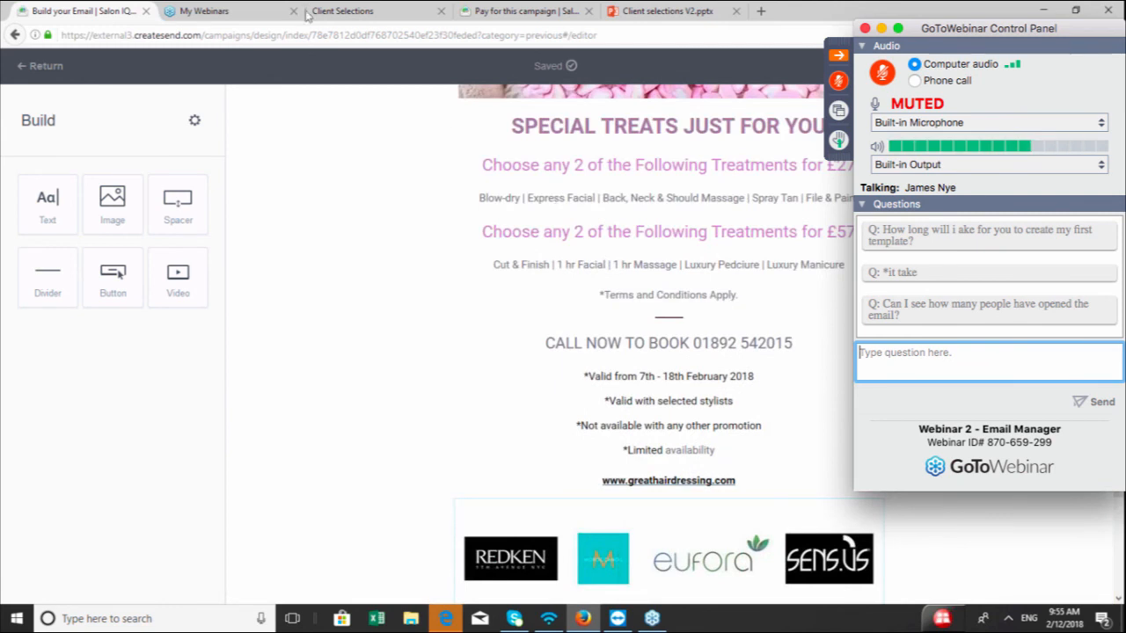
scroll(664, 189, "up", 4)
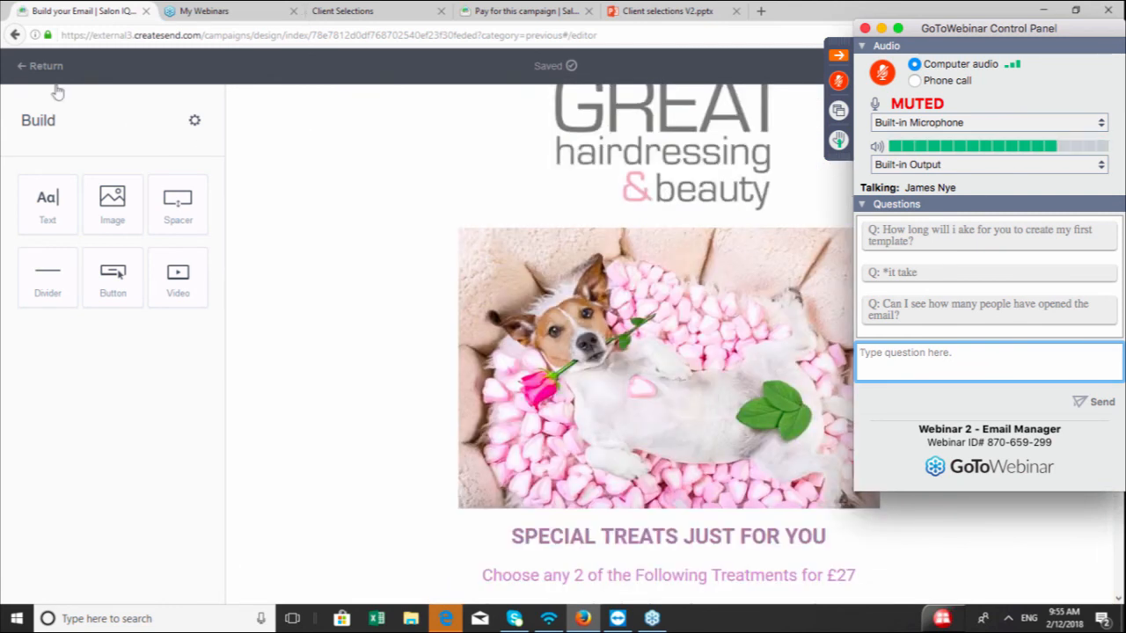
left_click(43, 69)
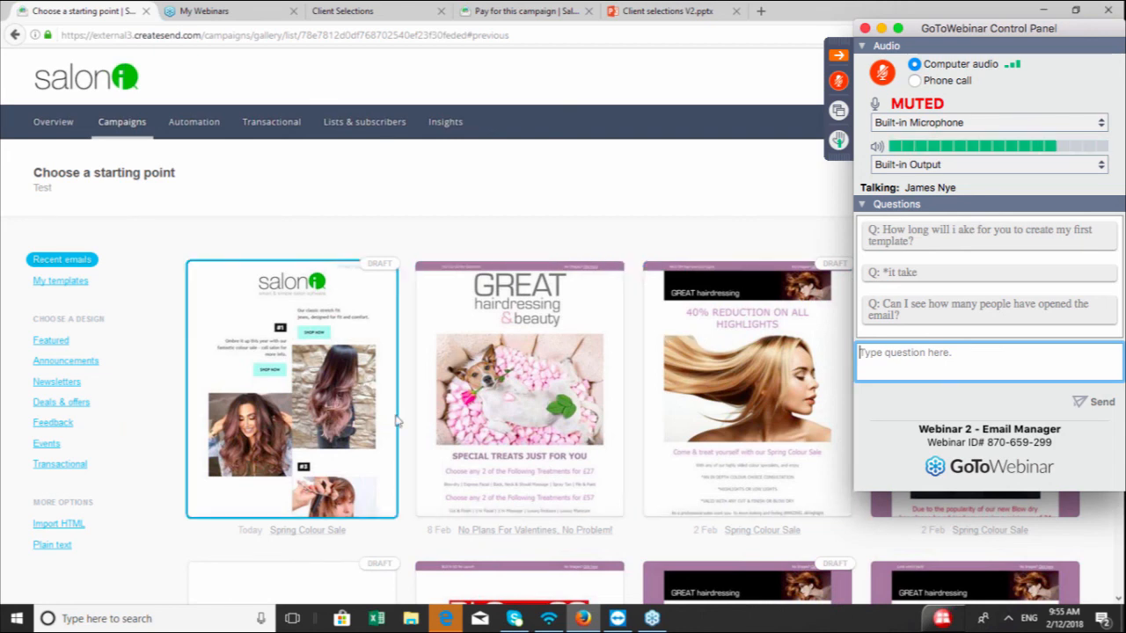
scroll(475, 428, "down", 5)
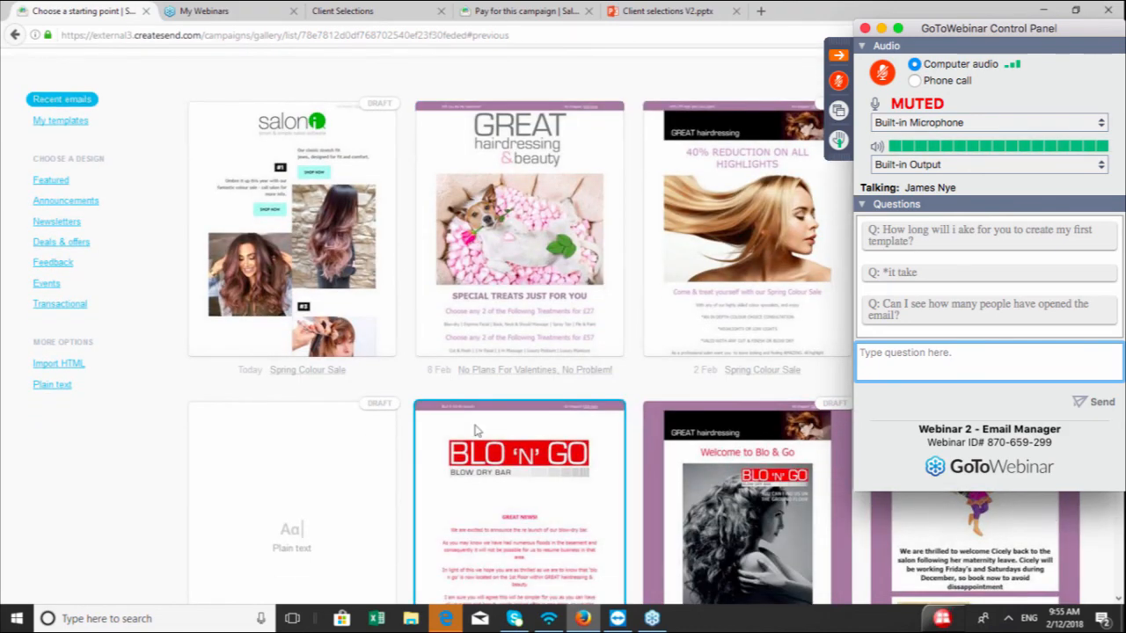
Scroll through the recent emails gallery to browse previously sent campaigns available as starting points
scroll(475, 430, "down", 6)
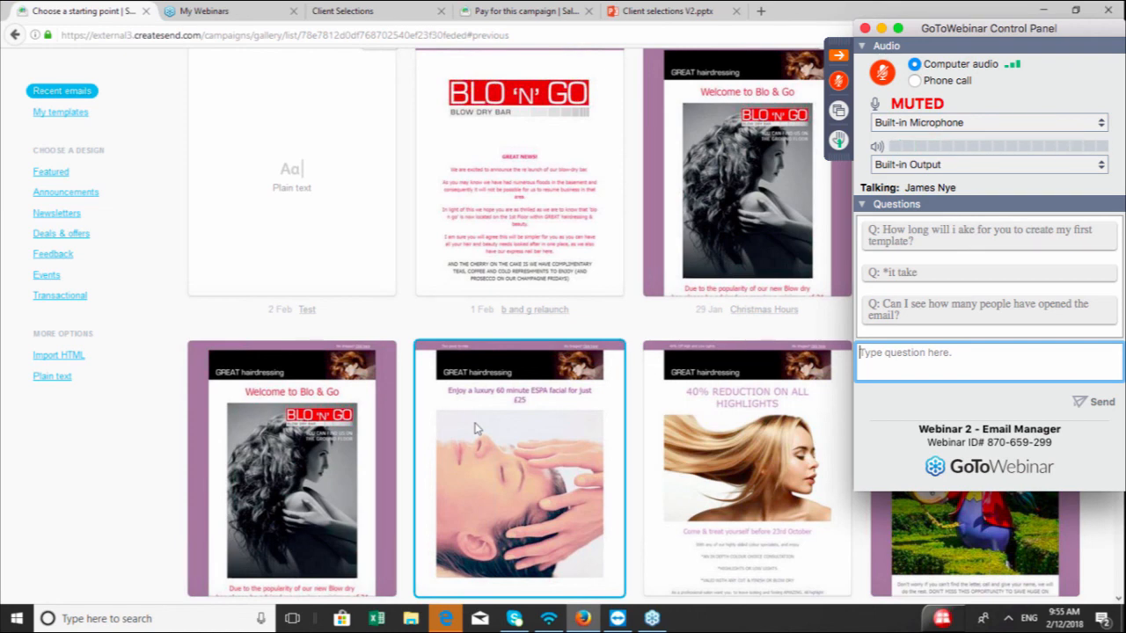
scroll(474, 428, "down", 4)
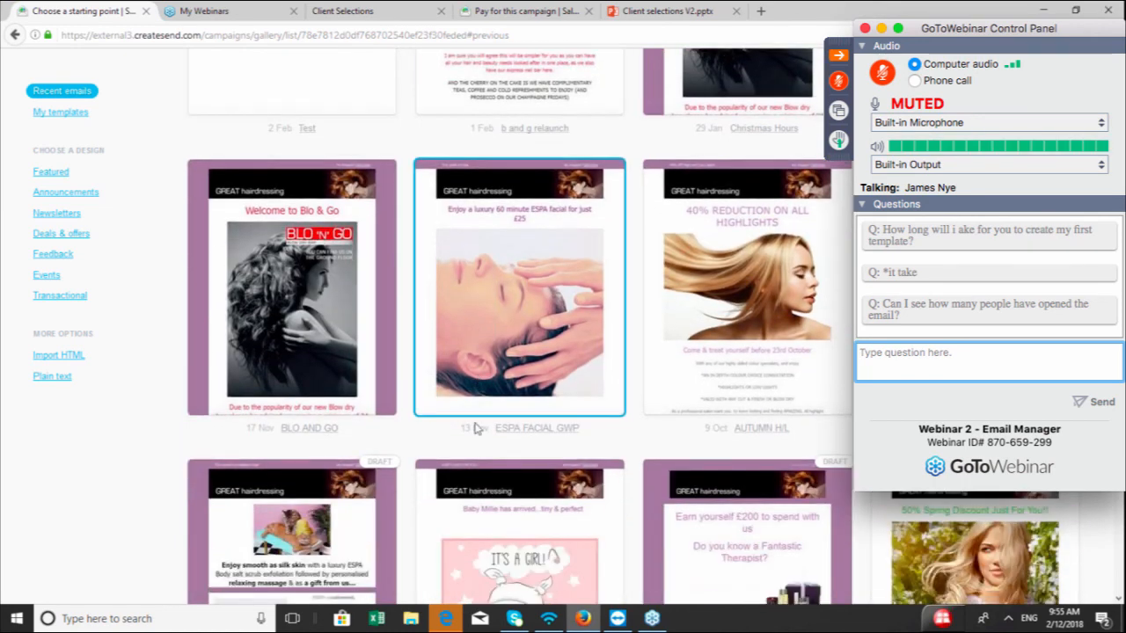
scroll(474, 428, "down", 3)
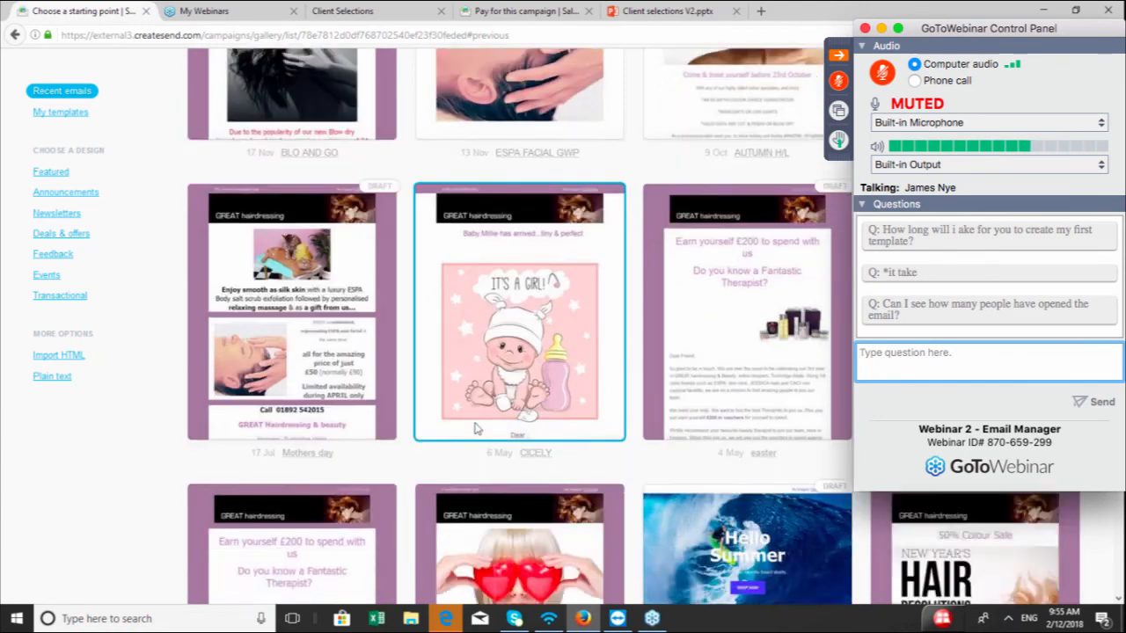
scroll(474, 428, "down", 5)
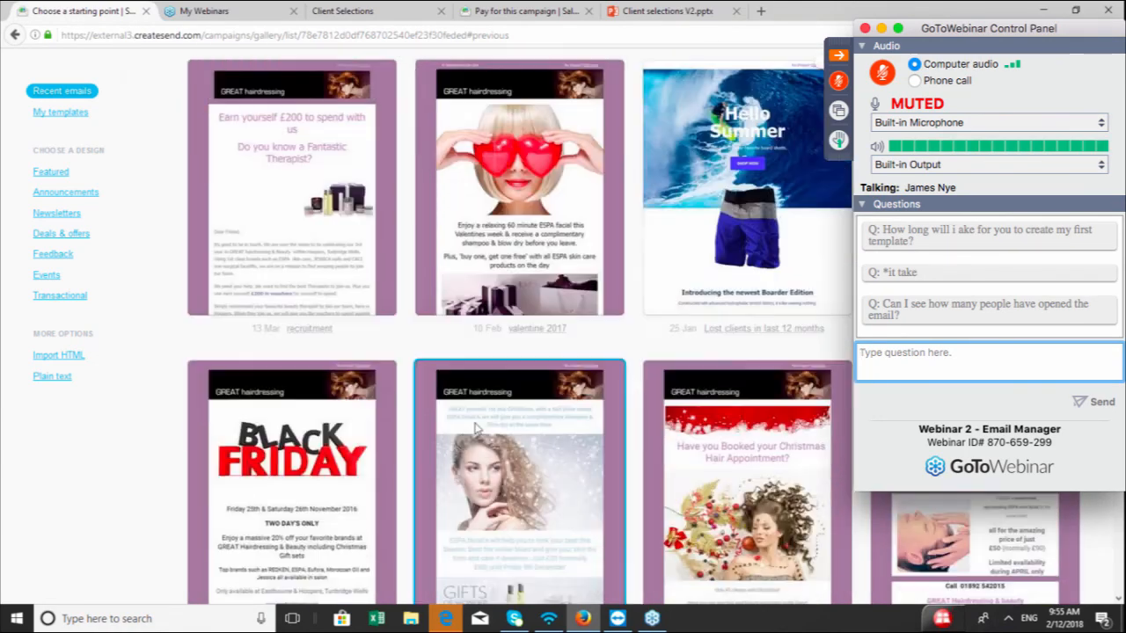
scroll(474, 428, "down", 3)
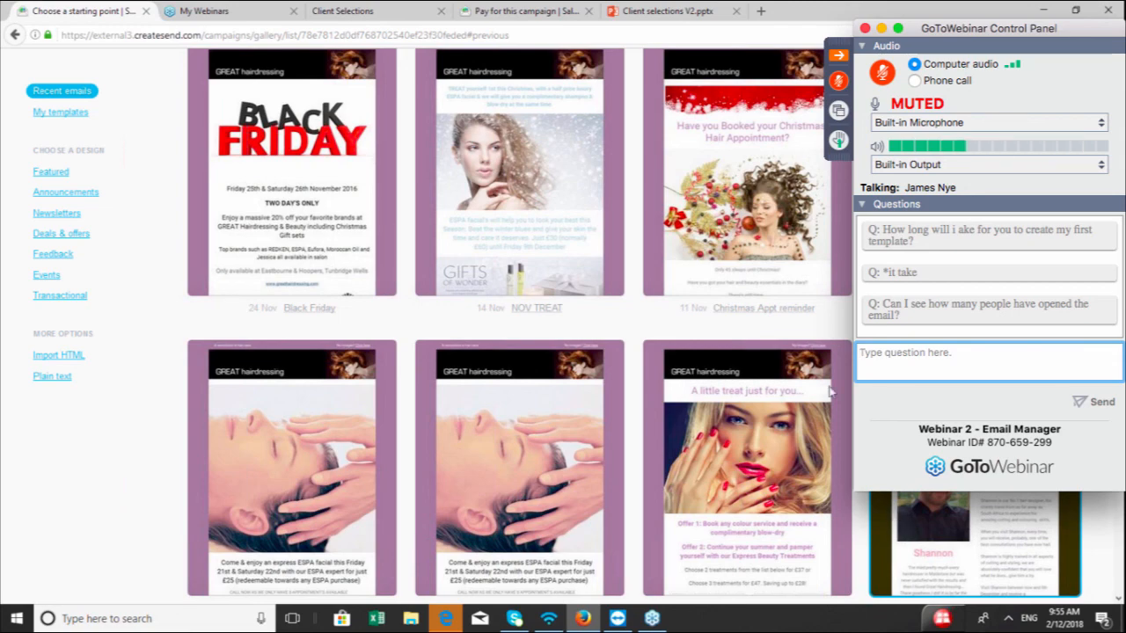
scroll(747, 264, "up", 1)
scroll(528, 308, "up", 10)
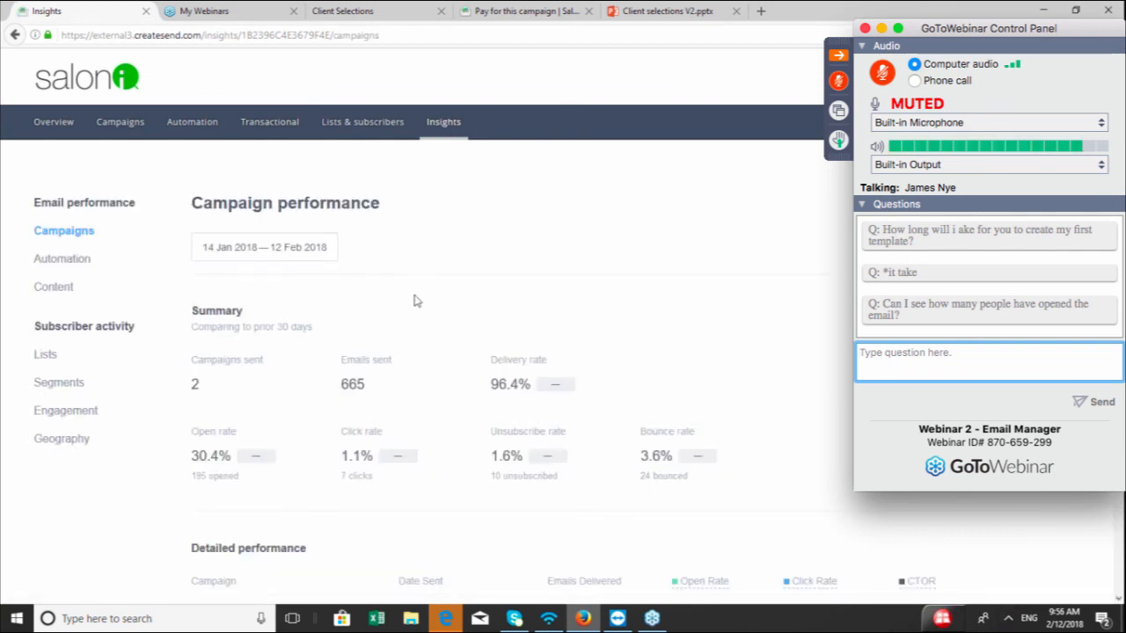
Review the campaign performance summary and the detailed per-campaign results on the Insights page
scroll(418, 303, "down", 2)
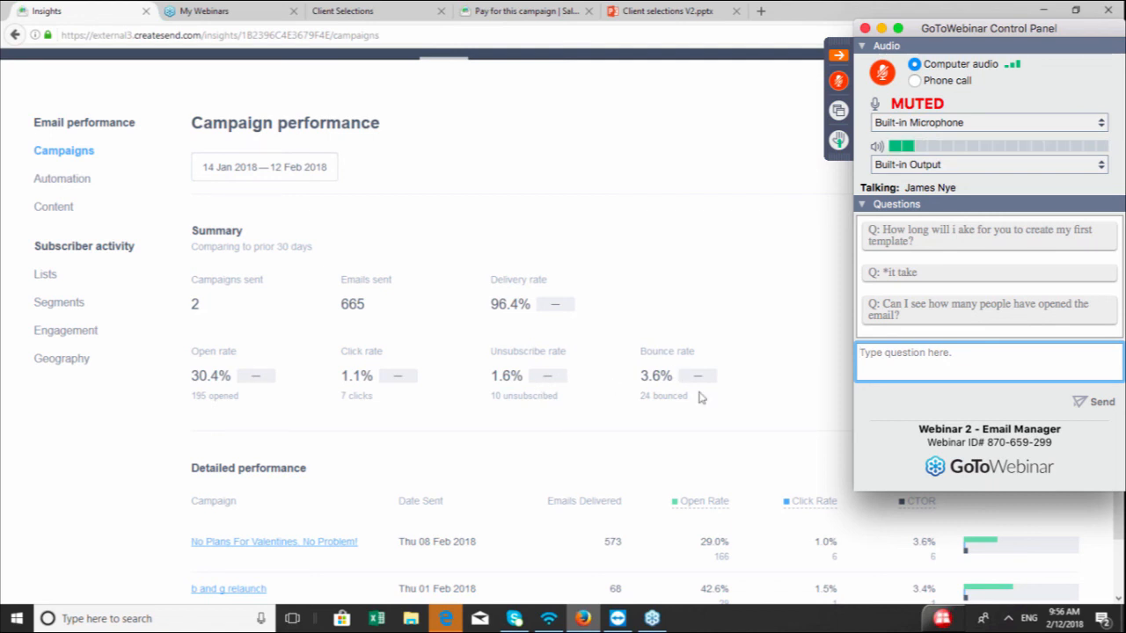
scroll(704, 414, "down", 1)
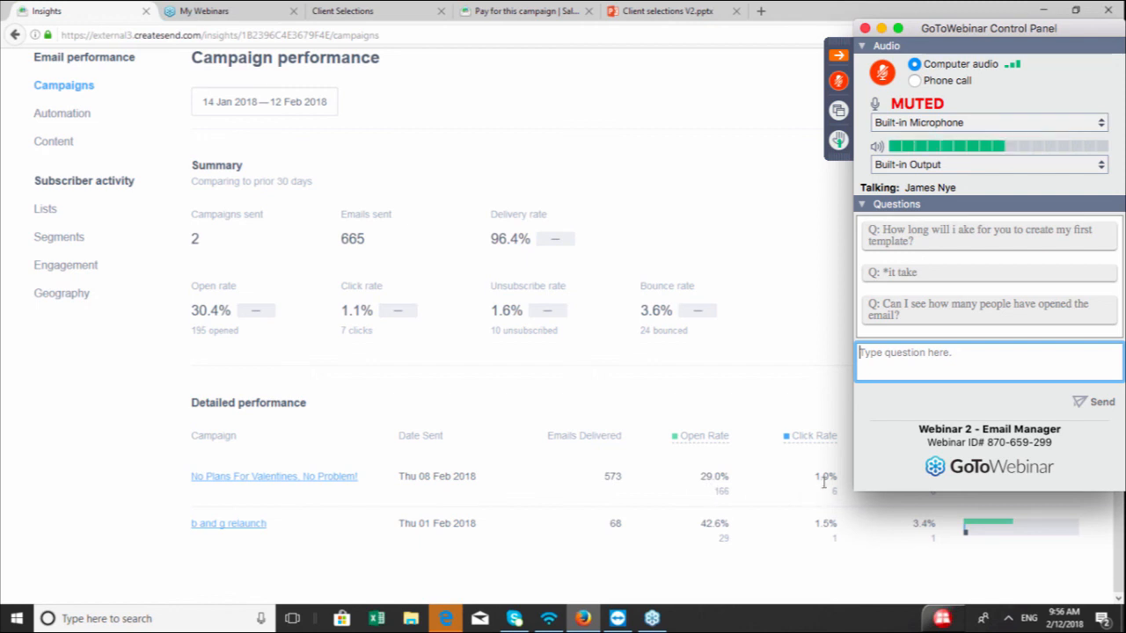
mouse_move(816, 446)
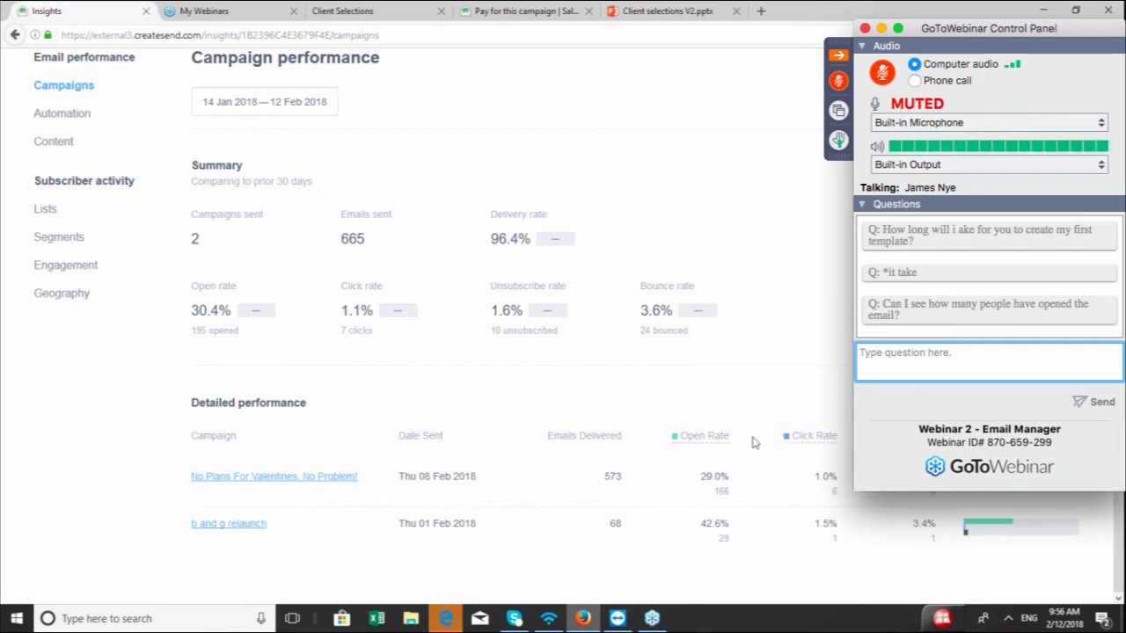
mouse_move(704, 444)
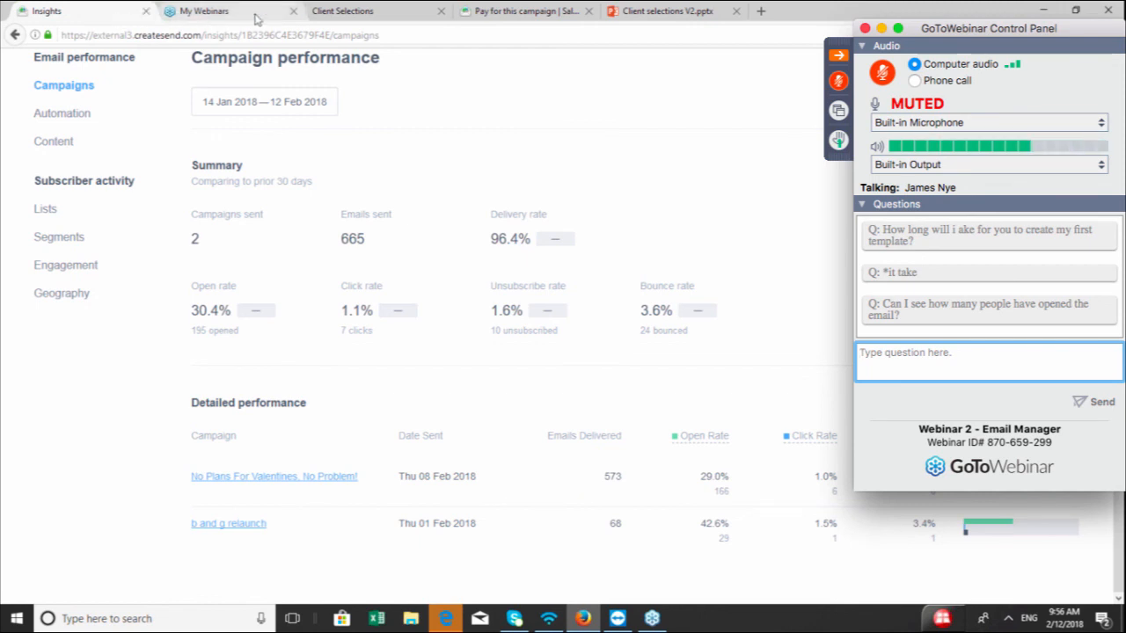
Switch to the Client selections V2 presentation and advance to the next slide
left_click(640, 17)
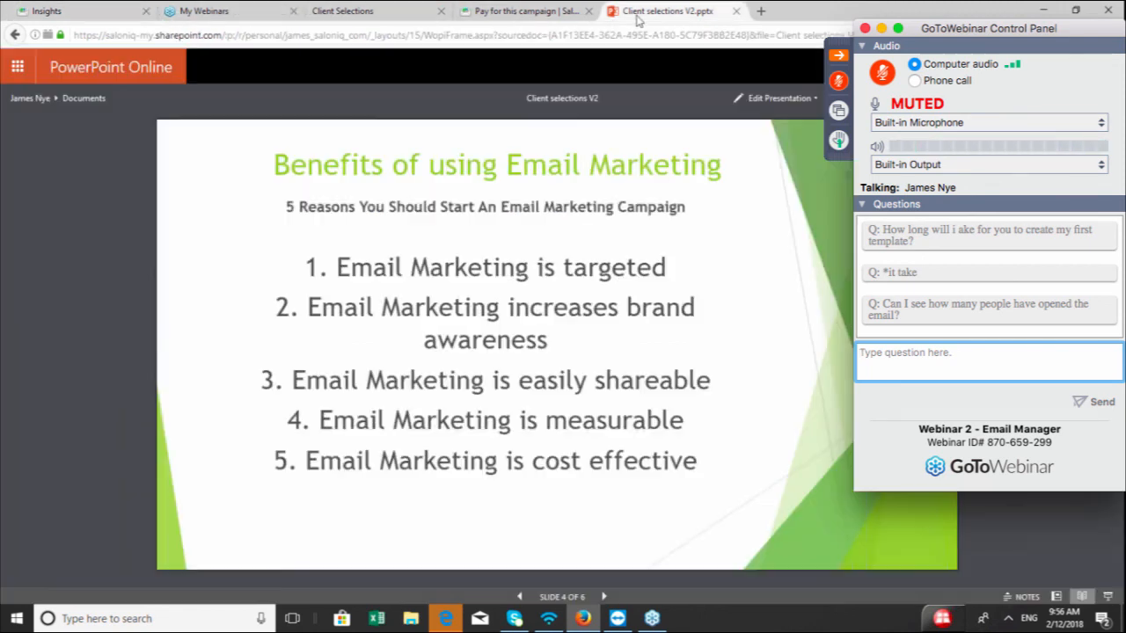
left_click(604, 598)
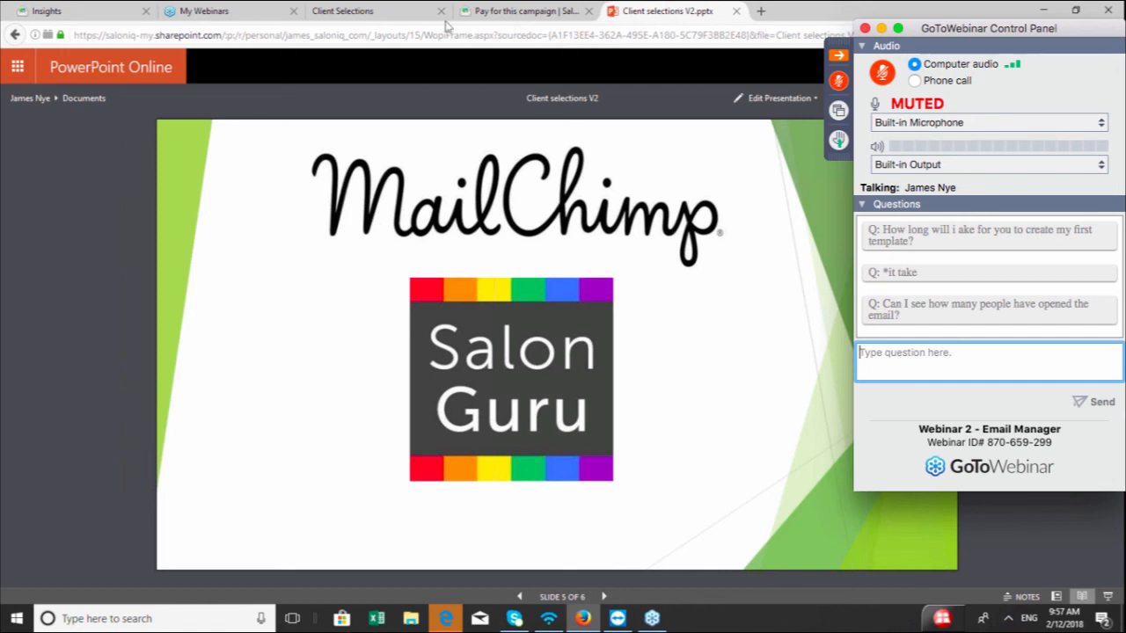
Open the Spring Colour Sale client selection's view/download client export, then dismiss the save dialog
left_click(404, 16)
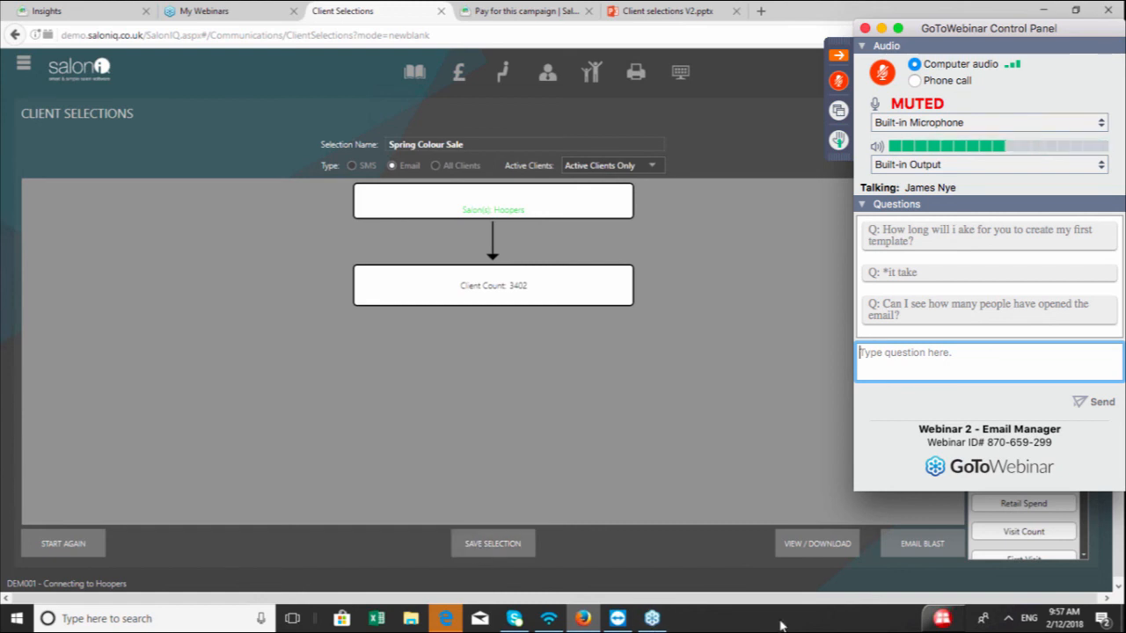
left_click(807, 547)
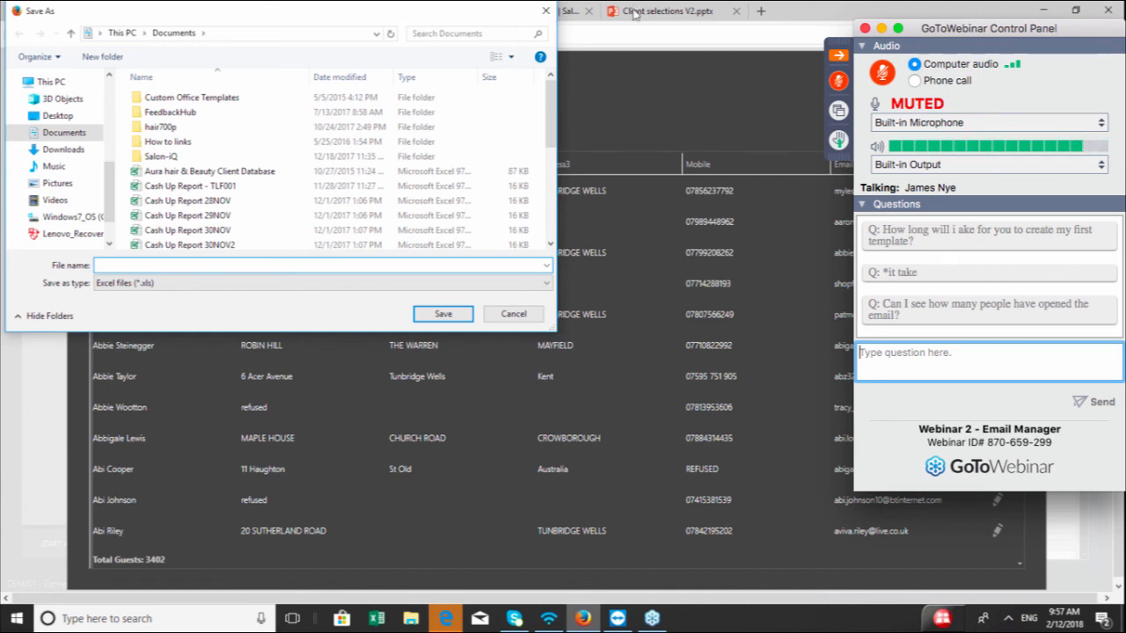
left_click(546, 11)
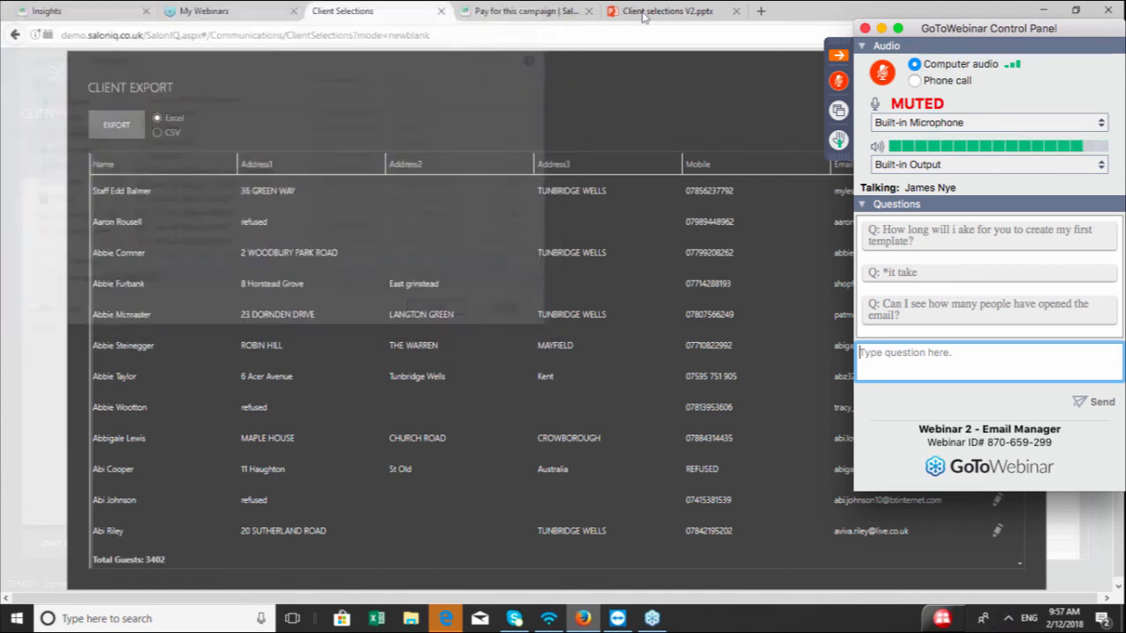
Return to the presentation and advance to the final Q&A slide
left_click(666, 10)
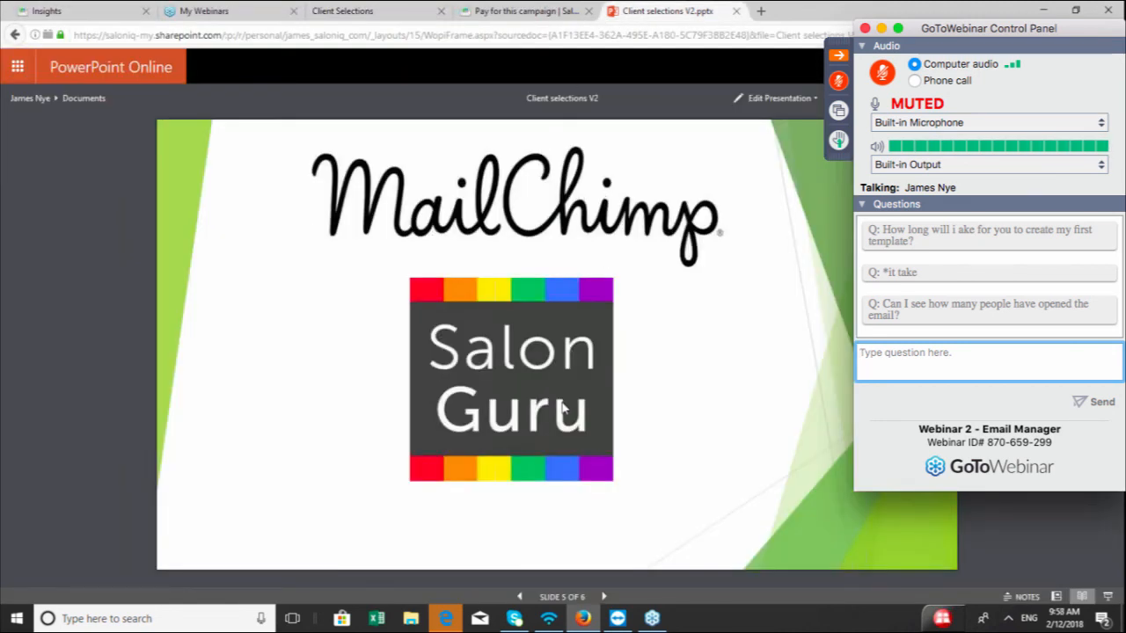
left_click(603, 597)
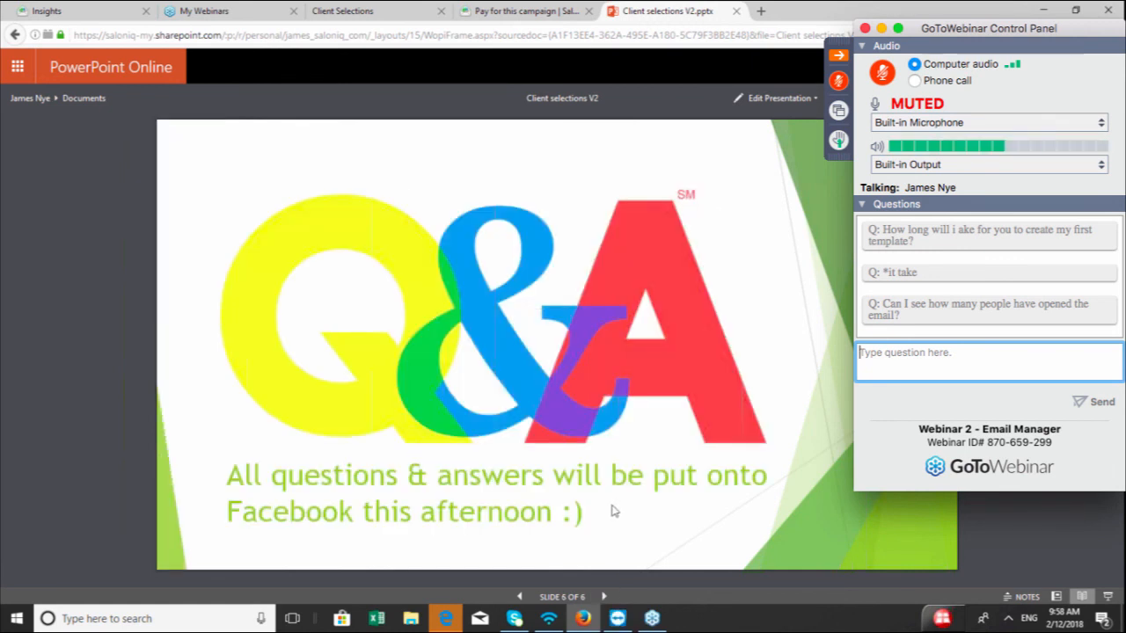